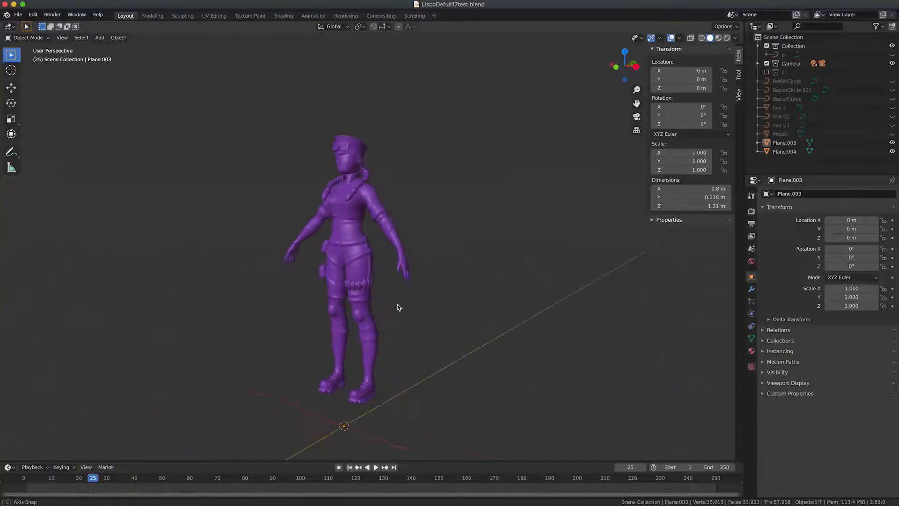
Examine the finished character model from the front and side, comparing its smooth Object Mode look with its Edit Mode mesh
middle_drag(482, 305, 421, 303)
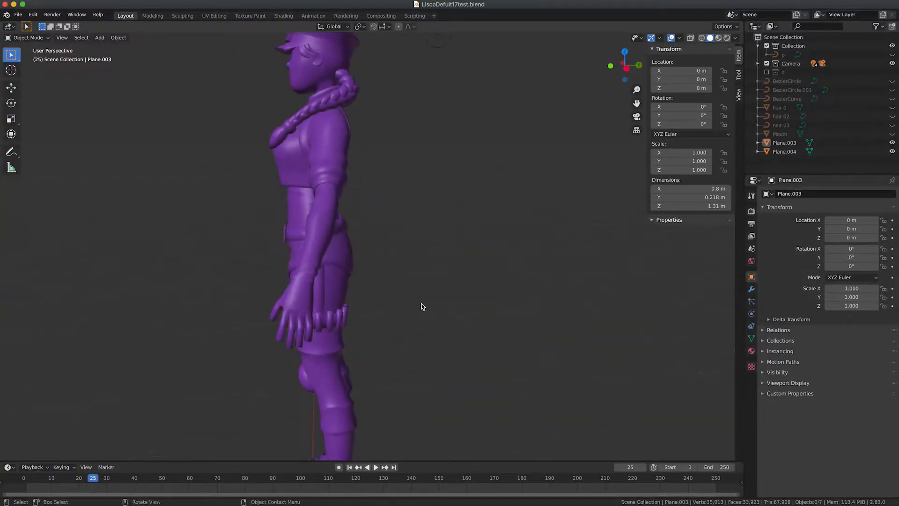
scroll(310, 313, up, 6)
middle_drag(332, 318, 395, 322)
scroll(395, 322, down, 5)
scroll(410, 328, down, 4)
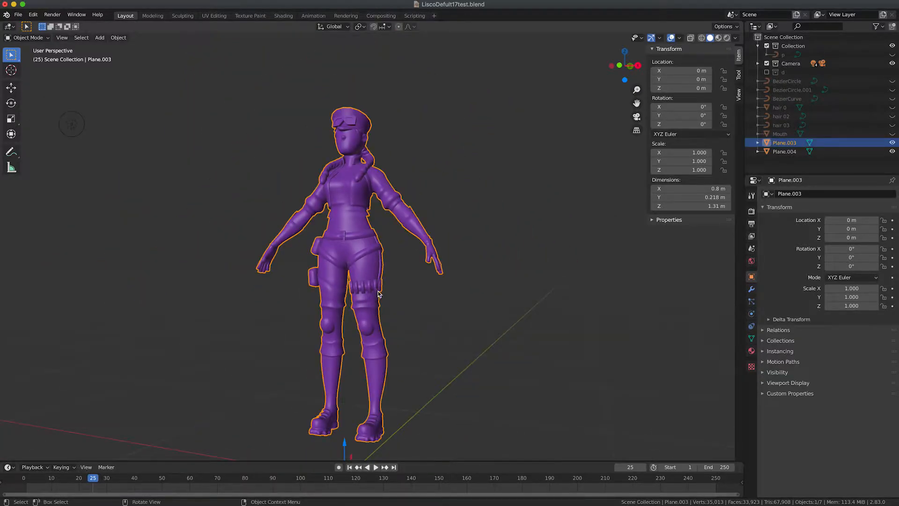
key(Tab)
scroll(429, 312, up, 2)
scroll(485, 330, down, 3)
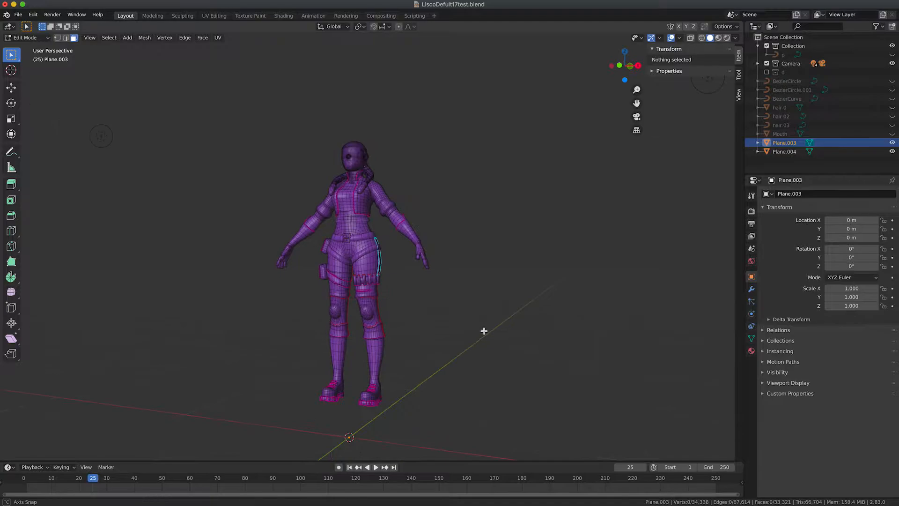
middle_drag(485, 330, 452, 346)
key(Tab)
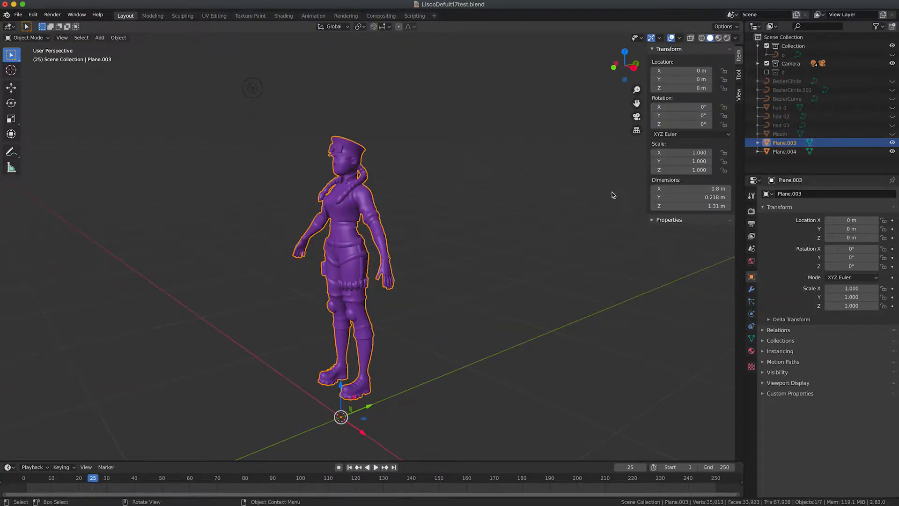
key(Tab)
key(Tab)
key(Tab)
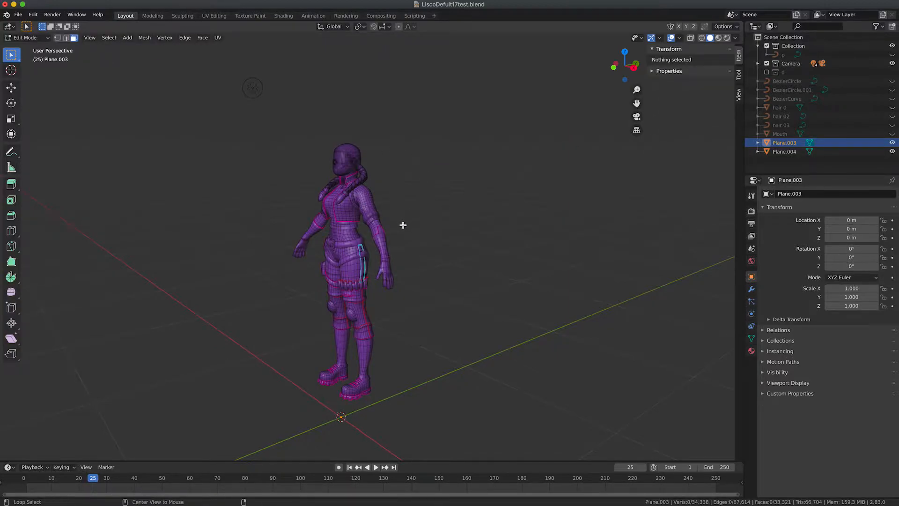
Examine the character's mesh topology and seam lines from several sides in Edit Mode
click(424, 225)
scroll(424, 225, up, 4)
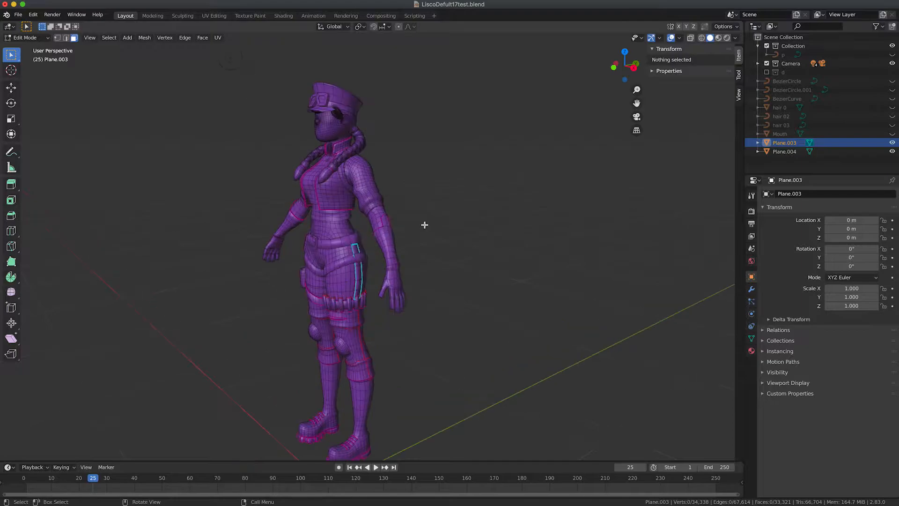
middle_drag(421, 225, 501, 241)
scroll(446, 249, down, 4)
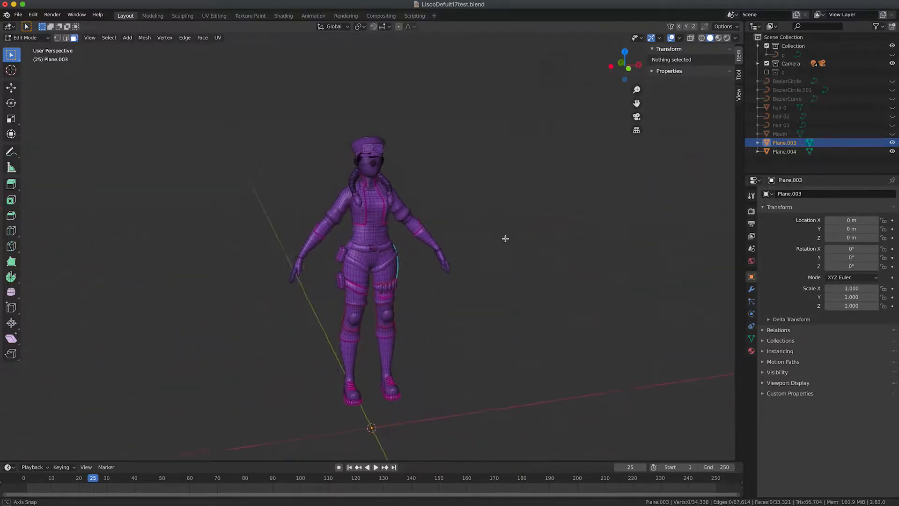
scroll(488, 257, up, 2)
scroll(435, 285, up, 2)
middle_drag(436, 285, 348, 301)
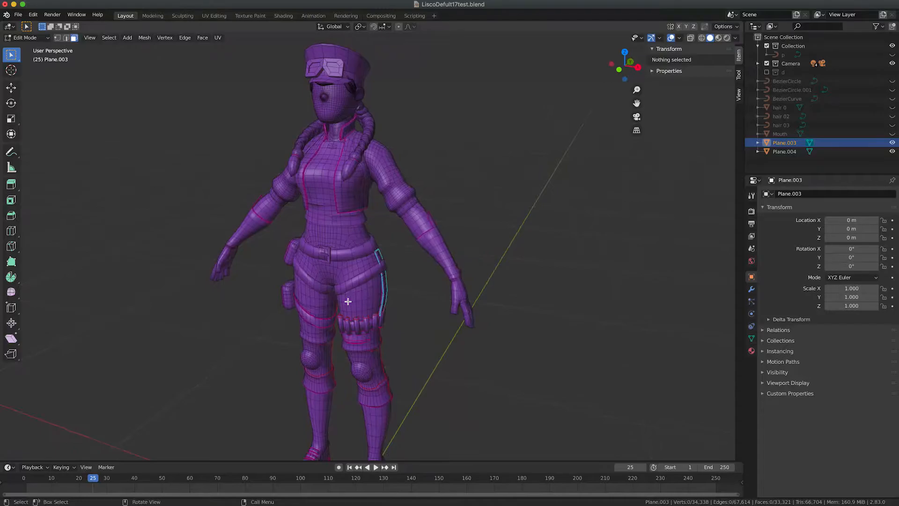
key(super+q)
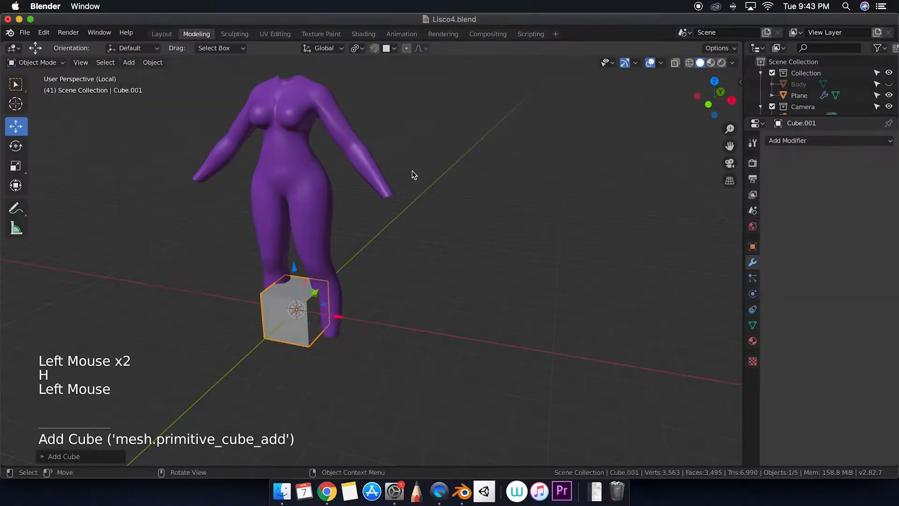
Scale the new cube down to a small block at the origin in Edit Mode
middle_drag(416, 174, 370, 355)
key(s)
key(Tab)
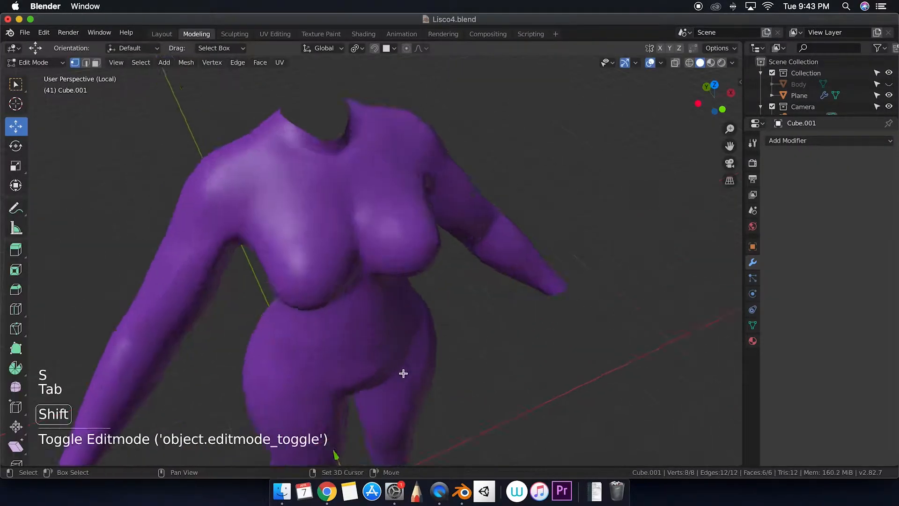
scroll(377, 371, down, 5)
key(super+3)
click(346, 316)
click(355, 345)
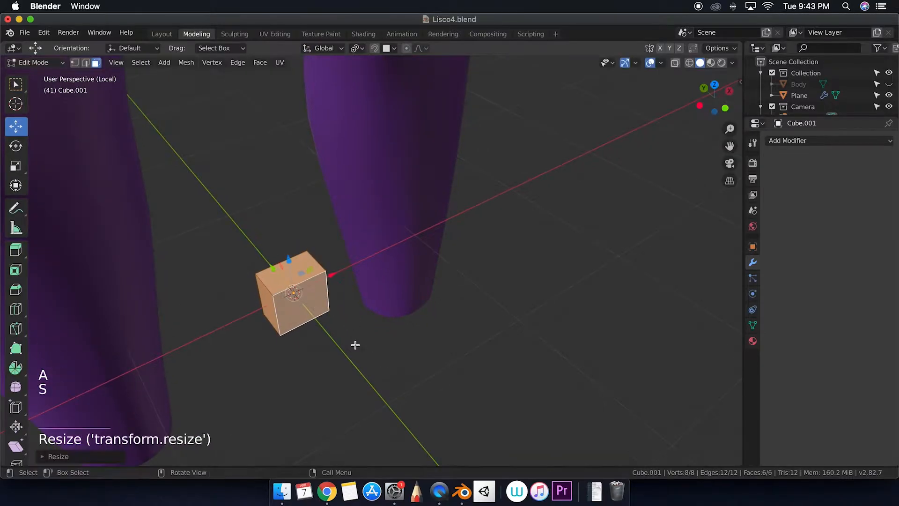
click(357, 321)
Move the block along the X axis well clear of the body's legs
middle_drag(357, 321, 193, 317)
drag(254, 271, 732, 320)
shift+middle_drag(733, 320, 317, 219)
drag(317, 218, 567, 240)
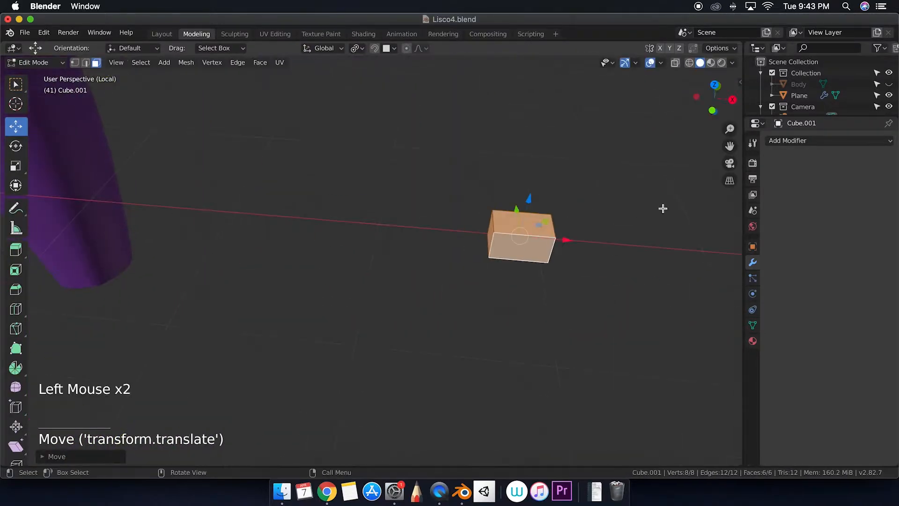
Set the block's scale to 0.2 on all three axes in Object Mode
key(n)
click(736, 86)
click(737, 110)
click(736, 135)
click(737, 85)
key(Tab)
middle_drag(702, 287, 704, 287)
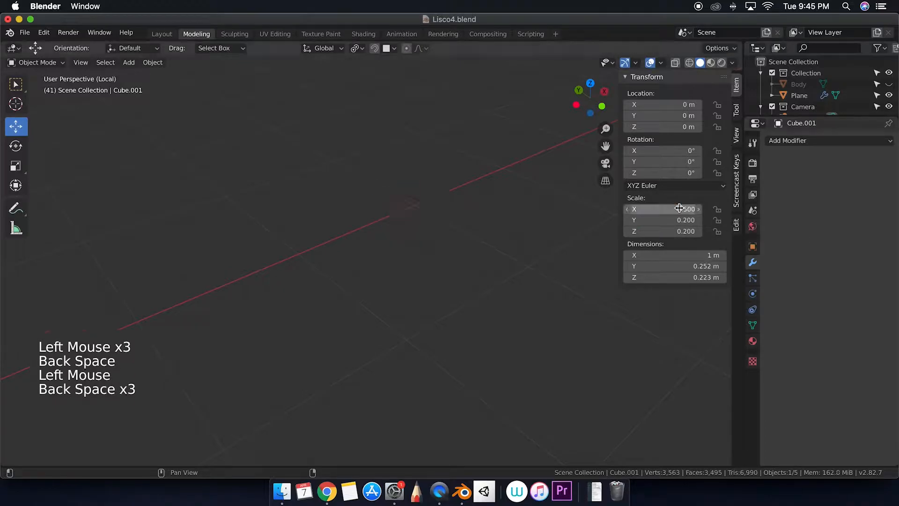
scroll(577, 225, down, 5)
click(652, 209)
text(0.2)
key(Return)
Return the block to Edit Mode in top view and add a Subdivision Surface modifier
middle_drag(431, 206, 341, 245)
key(Tab)
key(grave)
scroll(345, 221, up, 3)
click(796, 142)
click(678, 325)
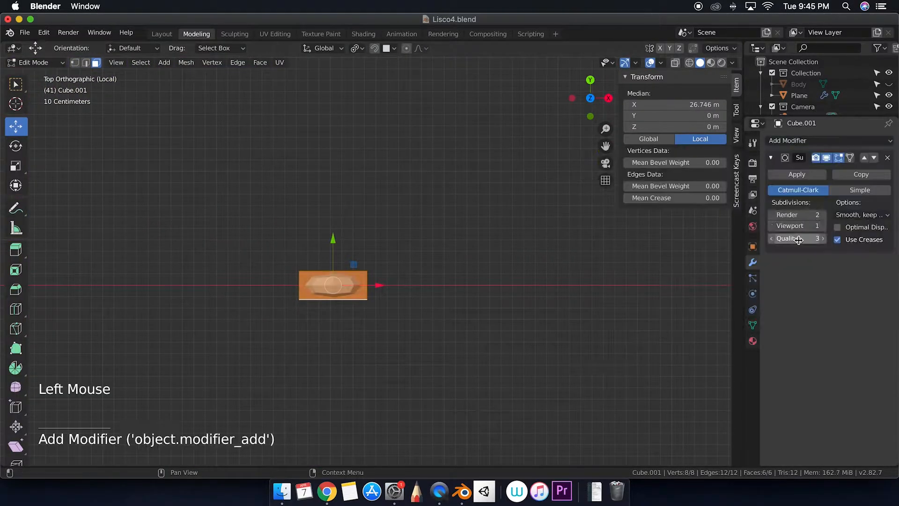
Add edge loops across the block's middle and along its length, and raise the middle top edges into a knuckle
middle_drag(332, 292, 297, 268)
scroll(298, 267, up, 3)
shift+middle_drag(322, 322, 398, 304)
key(super+r)
double_click(336, 323)
click(338, 305)
click(351, 303)
shift+super+click(353, 333)
ctrl+shift+click(374, 325)
ctrl+shift+click(376, 327)
drag(357, 281, 357, 273)
middle_drag(363, 281, 428, 304)
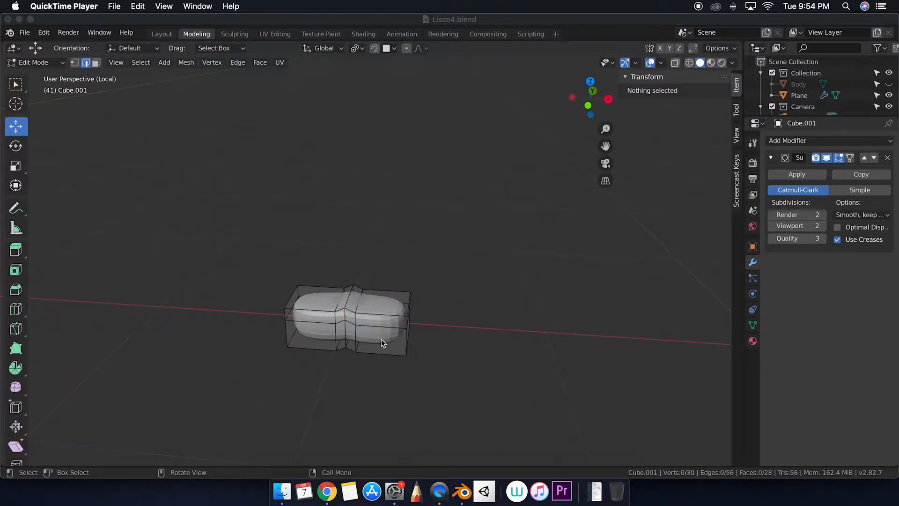
Select the lengthwise edges of the block's fingertip half and lower them slightly along Z
click(395, 311)
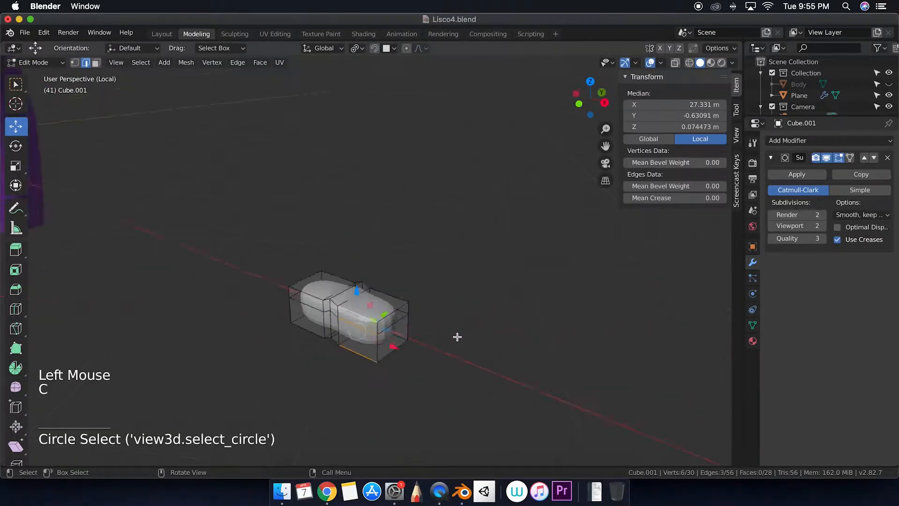
middle_drag(457, 337, 335, 338)
key(c)
drag(335, 335, 341, 305)
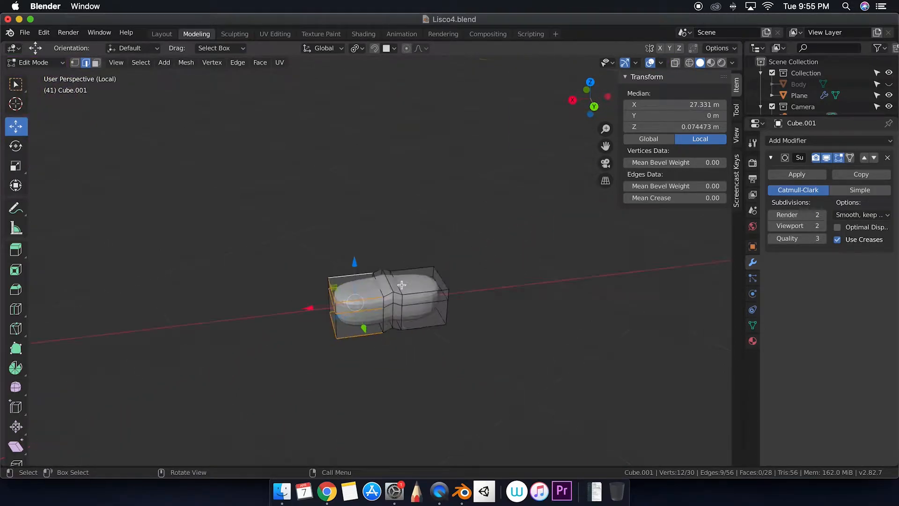
key(Escape)
middle_drag(403, 335, 358, 327)
shift+click(357, 328)
shift+click(358, 302)
drag(374, 270, 373, 281)
middle_drag(389, 300, 435, 325)
Pull the bottom edge of the fingertip back along X and move the tip's end outward to lengthen the finger
click(400, 355)
drag(442, 362, 433, 360)
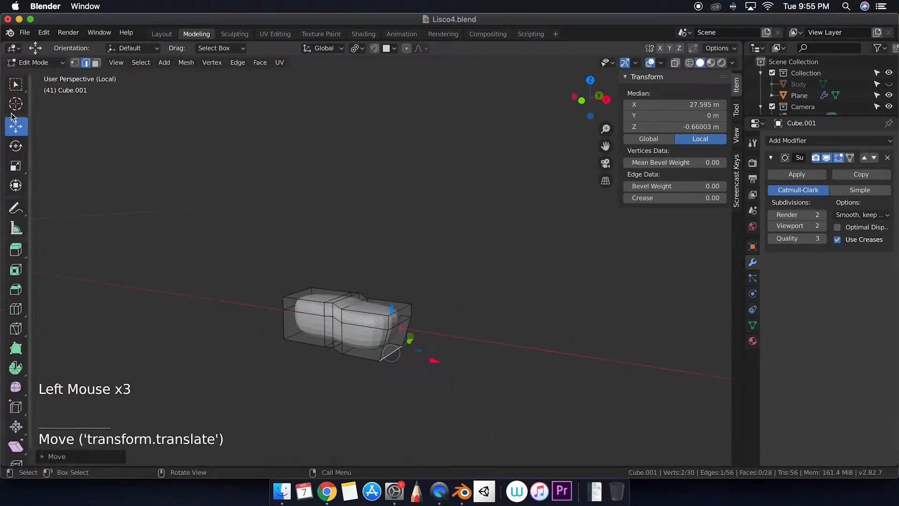
click(96, 62)
click(397, 335)
click(462, 337)
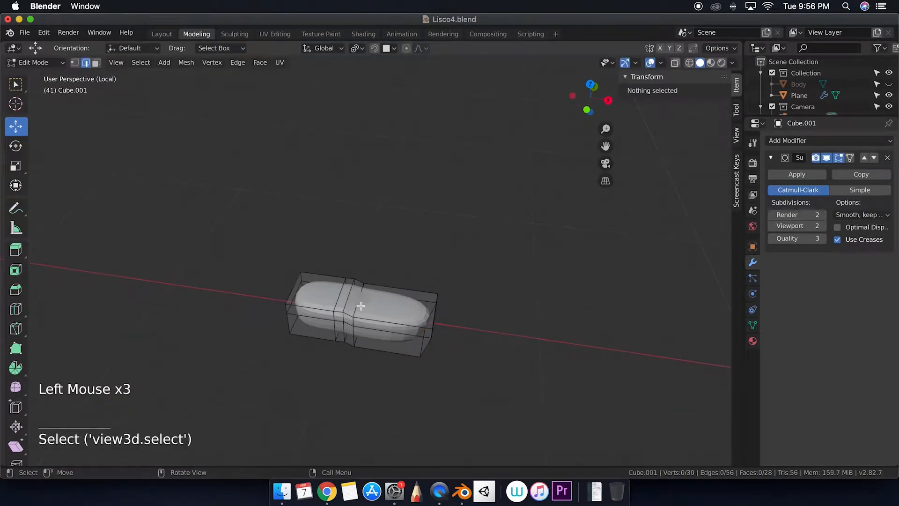
Circle-select the knuckle edge loops and move them slightly along X toward the fingertip
key(c)
click(355, 321)
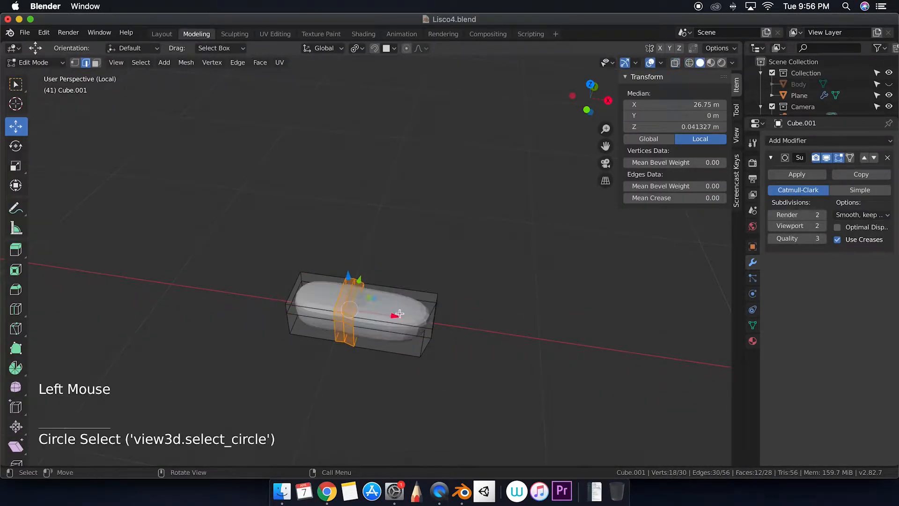
drag(396, 316, 406, 317)
Delete the two end faces at the base of the finger to leave it open
click(97, 62)
middle_drag(405, 317, 375, 328)
click(368, 341)
shift+click(367, 363)
key(x)
click(374, 364)
middle_drag(429, 328, 443, 321)
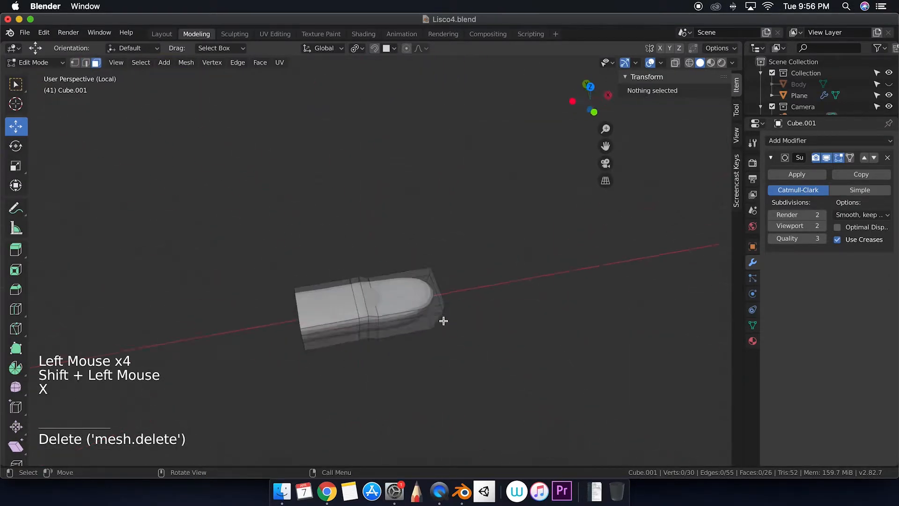
scroll(443, 321, down, 3)
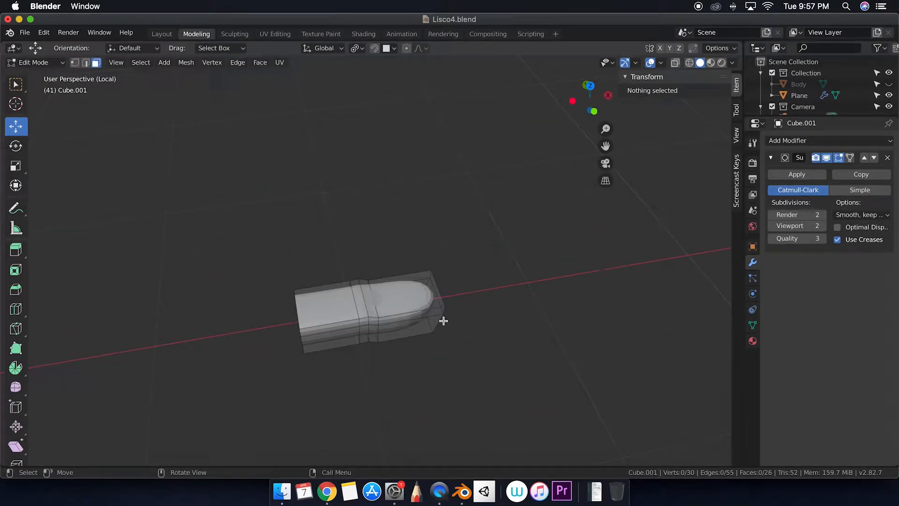
Duplicate the whole finger sideways and repeat the duplication until there are four fingers and a fifth copy
key(a)
middle_drag(448, 331, 412, 316)
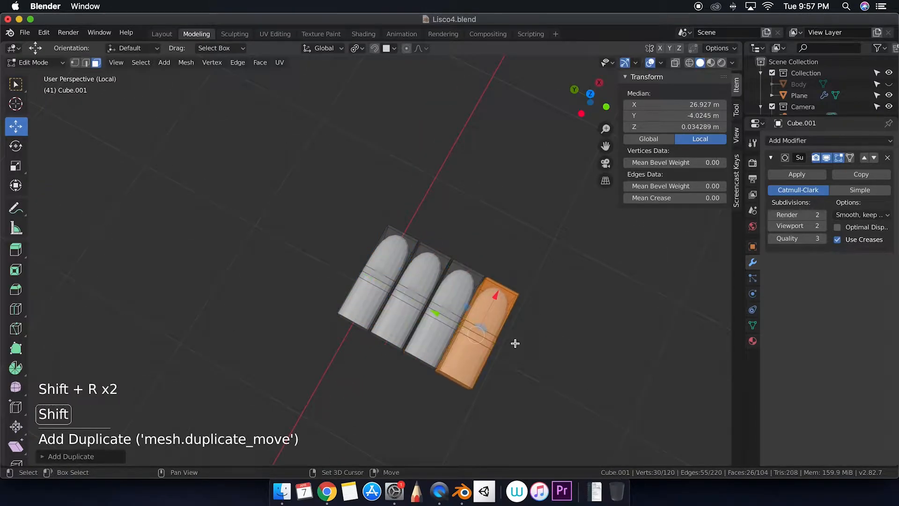
key(shift+r)
middle_drag(515, 343, 515, 309)
Rotate the fifth finger copy diagonally in top view and place it beside the finger bases as the thumb
key(7)
shift+middle_drag(456, 371, 512, 191)
key(r)
click(429, 246)
key(g)
click(344, 283)
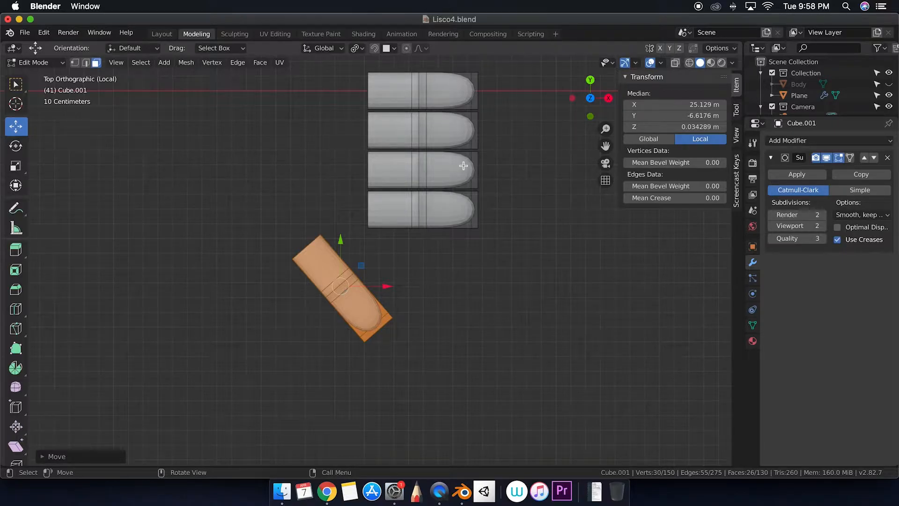
Lengthen the finger nearest the thumb by moving its two tip end faces outward along X
middle_drag(463, 166, 513, 323)
scroll(512, 323, up, 4)
click(507, 333)
shift+click(504, 351)
key(grave)
click(501, 306)
drag(477, 187, 565, 187)
middle_drag(566, 186, 574, 89)
shift+middle_drag(574, 89, 475, 219)
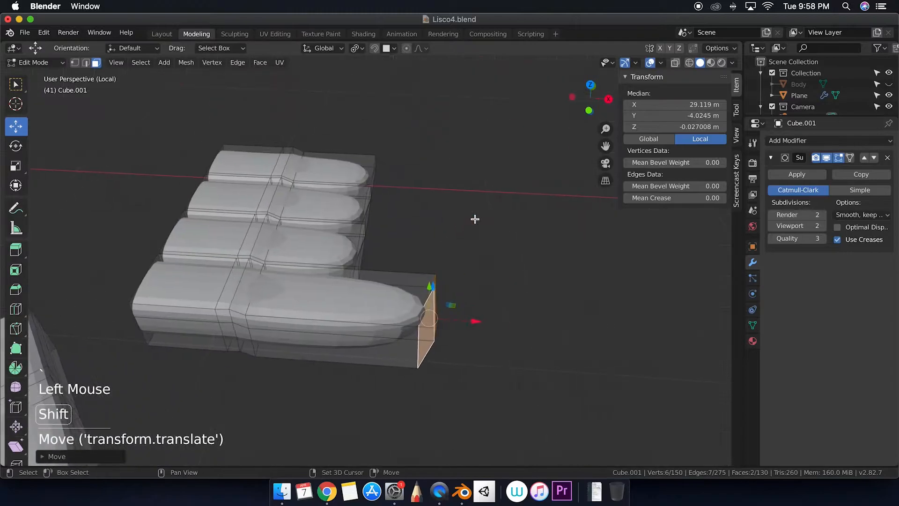
drag(468, 321, 482, 323)
key(Escape)
Lengthen the other three fingers to differing lengths by moving each one's tip end faces along X
middle_drag(378, 330, 403, 213)
click(408, 277)
shift+click(407, 286)
drag(403, 213, 533, 247)
click(383, 112)
shift+click(374, 146)
drag(425, 141, 539, 155)
shift+middle_drag(540, 155, 501, 206)
click(383, 183)
shift+click(378, 209)
drag(425, 196, 478, 202)
middle_drag(405, 205, 414, 243)
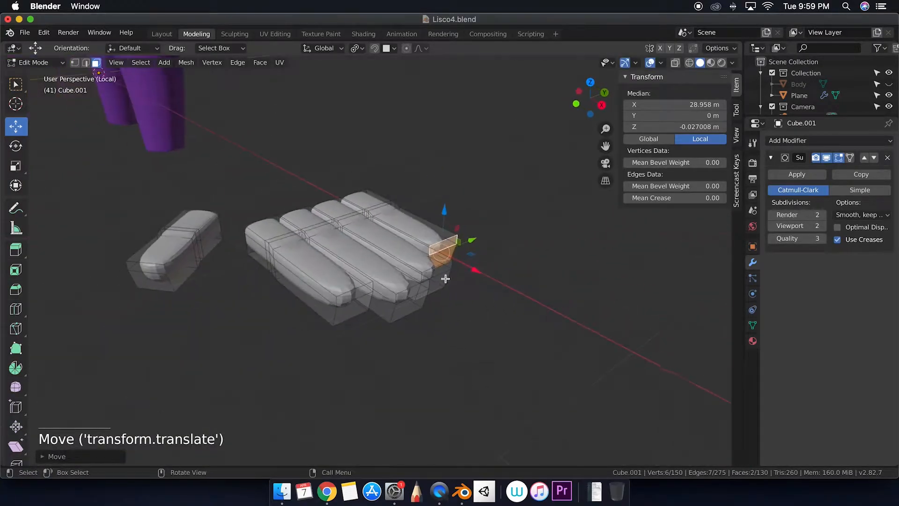
Select the tip end faces of all four fingers and lower them slightly along Z
shift+click(422, 266)
shift+click(417, 279)
shift+click(375, 299)
shift+click(329, 305)
shift+click(331, 291)
drag(426, 238, 425, 246)
middle_drag(426, 246, 380, 323)
key(super+r)
click(389, 314)
key(super+z)
drag(395, 287, 381, 286)
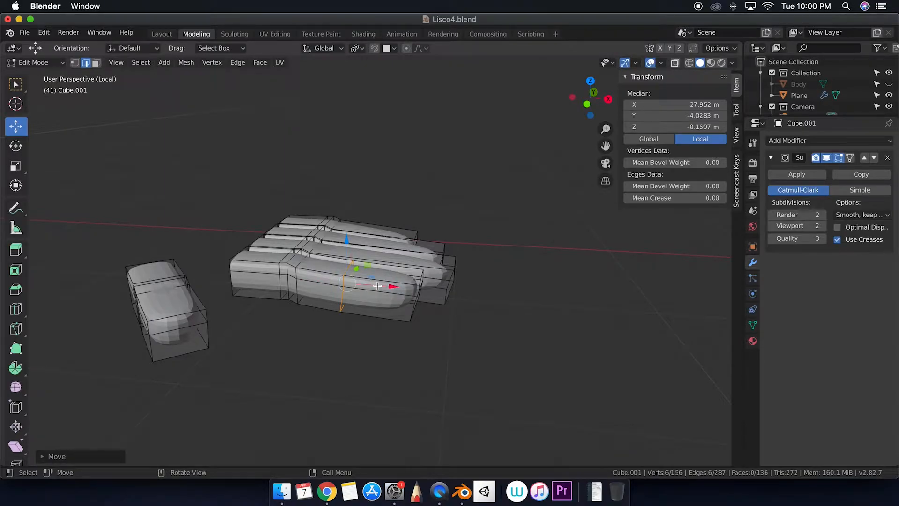
key(super+z)
key(super+z)
key(super+z)
key(super+z)
Box-select the knuckle edge loops of all four fingers in wireframe and move them along X toward the tips
middle_drag(485, 271, 510, 327)
click(689, 62)
click(417, 179)
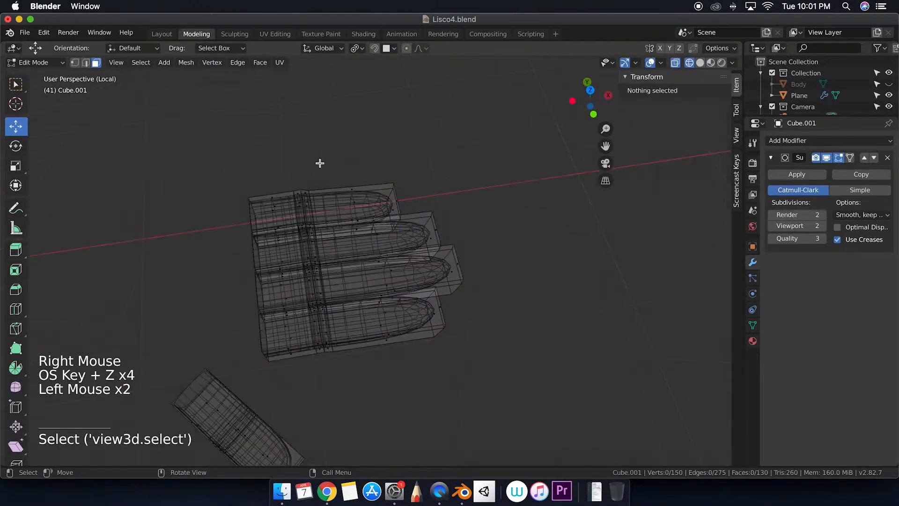
drag(357, 366, 358, 366)
middle_drag(358, 367, 358, 371)
click(86, 63)
click(291, 173)
drag(349, 348, 352, 357)
middle_drag(352, 357, 323, 325)
click(700, 63)
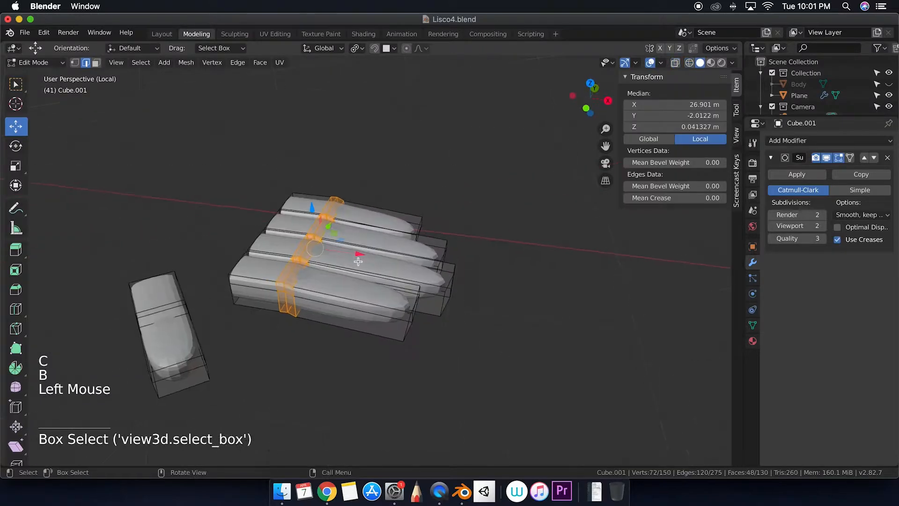
drag(363, 254, 376, 256)
Box-select the knuckle loops of the three longer fingers in top view and move them further along X
middle_drag(449, 266, 483, 313)
key(grave)
click(343, 358)
click(345, 366)
key(b)
drag(349, 368, 315, 218)
middle_drag(324, 234, 328, 226)
drag(376, 282, 388, 282)
Box-select the knuckle loops of the fingers nearest the thumb in top view and shift them along X
click(401, 361)
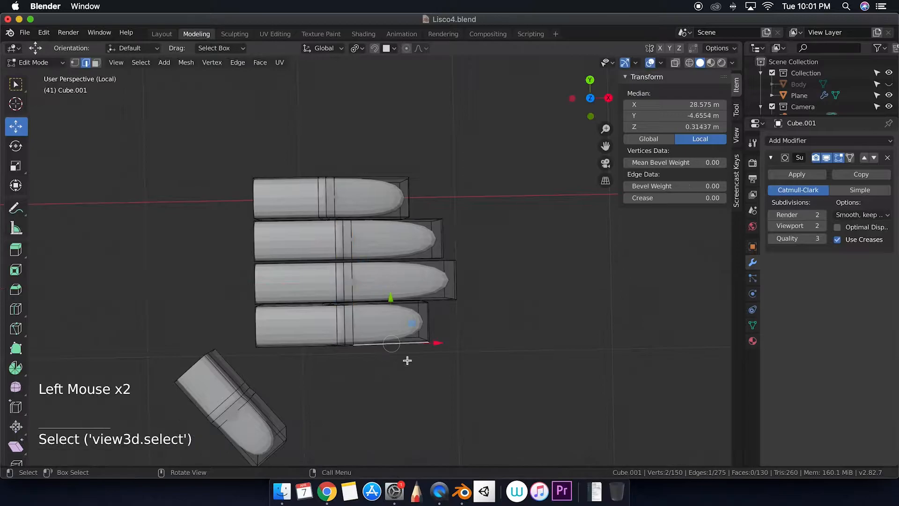
click(395, 359)
key(grave)
key(b)
drag(371, 359, 329, 274)
drag(396, 303, 401, 303)
click(376, 376)
drag(337, 303, 336, 301)
drag(392, 322, 376, 323)
Select the whole thumb mesh, rotate it so it angles downward in right view, and reposition it beside the index finger
middle_drag(449, 323, 444, 300)
click(392, 327)
middle_drag(290, 299, 279, 263)
key(l)
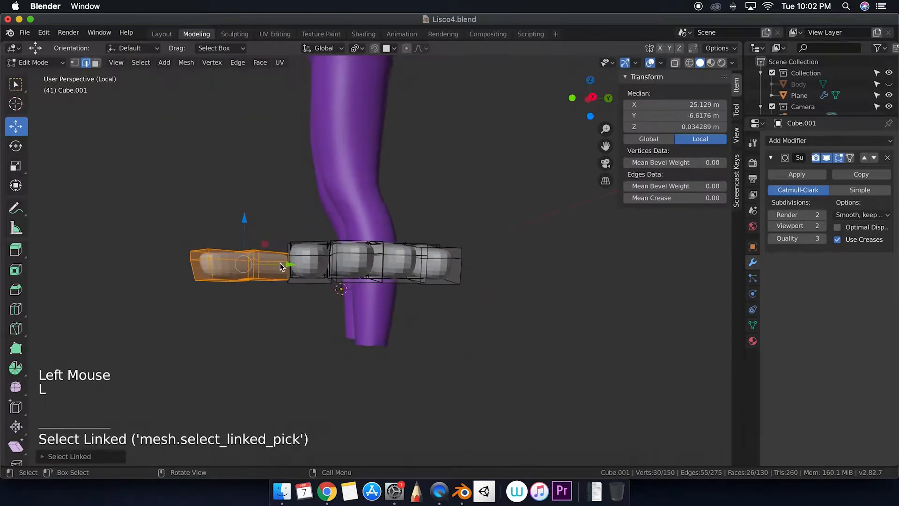
key(grave)
key(r)
click(243, 259)
key(grave)
key(g)
click(247, 286)
Select the linked mesh of the index finger, tilt it slightly in right view and move it against the middle finger
key(grave)
click(312, 268)
key(l)
key(r)
click(314, 265)
key(g)
click(313, 268)
Select the linked mesh of the ring finger, tilt it in right view and move it against the middle finger
click(311, 267)
key(l)
click(310, 267)
key(r)
click(391, 264)
key(g)
click(392, 266)
Select the whole little finger, rotate it in right view and lower it to continue the arc of fingers
click(448, 303)
key(l)
key(r)
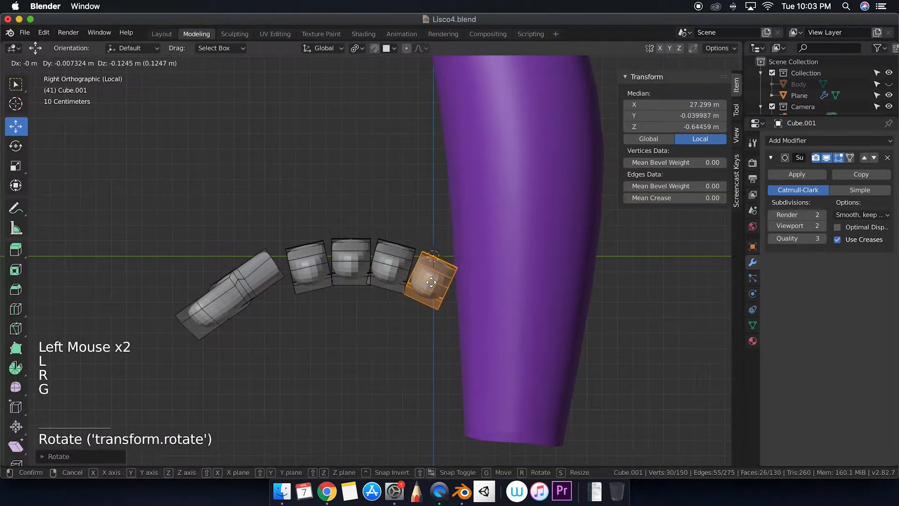
click(431, 282)
Select the faces around the little finger's front segment, from the knuckle to the tip
click(401, 329)
scroll(402, 330, down, 10)
scroll(403, 328, up, 10)
click(411, 303)
key(c)
click(412, 298)
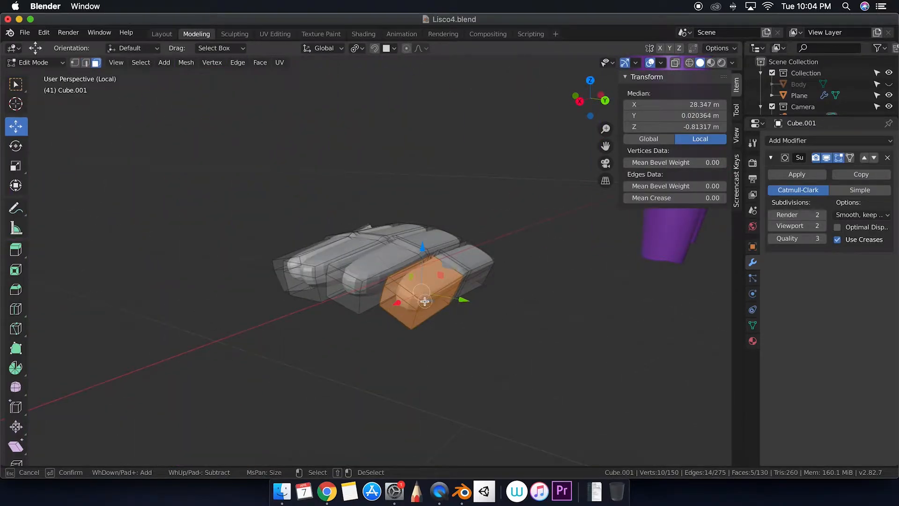
key(Escape)
scroll(424, 301, left, 10)
scroll(427, 295, up, 8)
shift+click(433, 284)
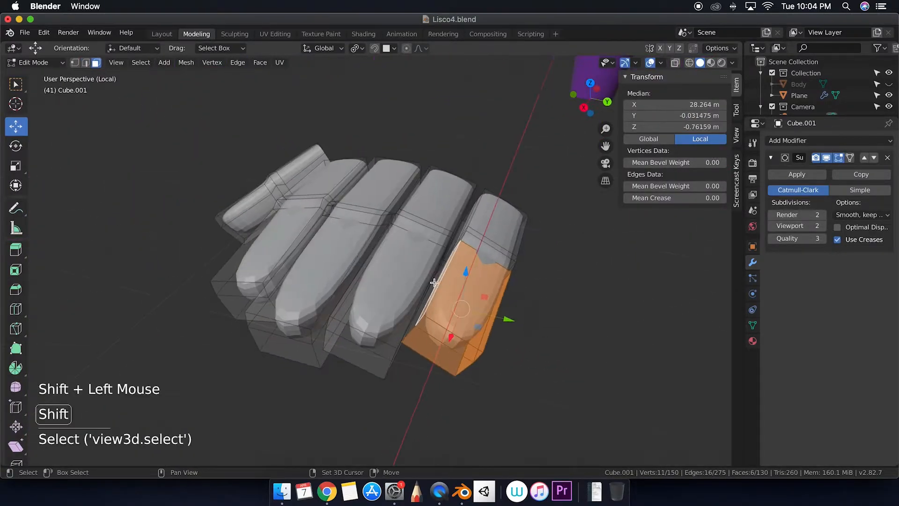
scroll(440, 287, down, 10)
shift+click(461, 290)
shift+click(465, 300)
scroll(398, 315, left, 10)
Rotate the little finger's front segment downward in front view and move it to line up with the knuckle
key(grave)
key(r)
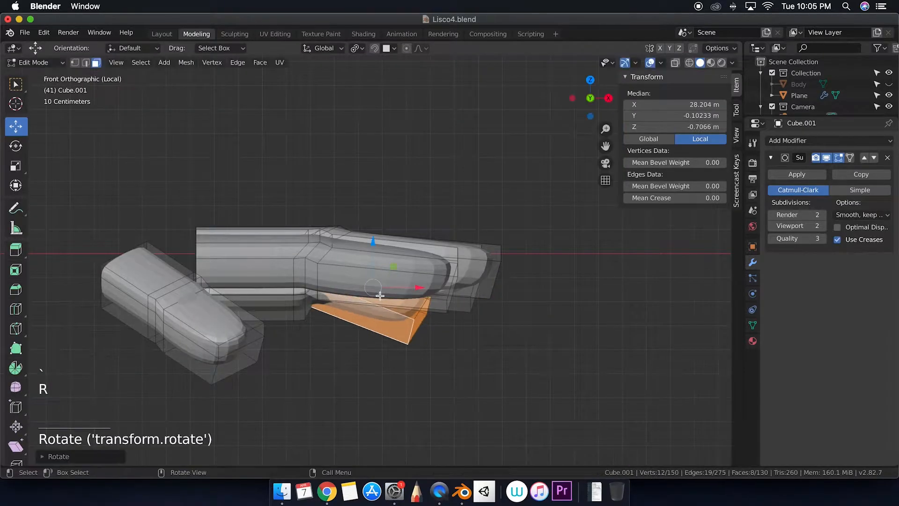
key(g)
click(392, 304)
scroll(392, 305, right, 10)
Undo the little finger's bend and the tilting of the ring and little fingers
key(super+z)
key(super+z)
key(super+z)
key(super+z)
key(super+z)
key(super+z)
key(super+z)
key(super+z)
key(super+z)
key(super+z)
key(super+z)
key(super+z)
In face selection mode, select all faces of the straightened little finger's front segment beyond the knuckle
scroll(392, 305, left, 10)
click(96, 62)
scroll(423, 128, left, 10)
scroll(422, 128, left, 10)
click(438, 307)
key(c)
key(c)
click(434, 309)
key(super+z)
shift+click(480, 269)
shift+click(469, 257)
scroll(469, 257, left, 10)
shift+click(467, 285)
Rotate the little finger's front segment downward and reposition it at the knuckle in front view
key(grave)
click(412, 248)
key(r)
click(443, 287)
scroll(444, 287, down, 10)
key(grave)
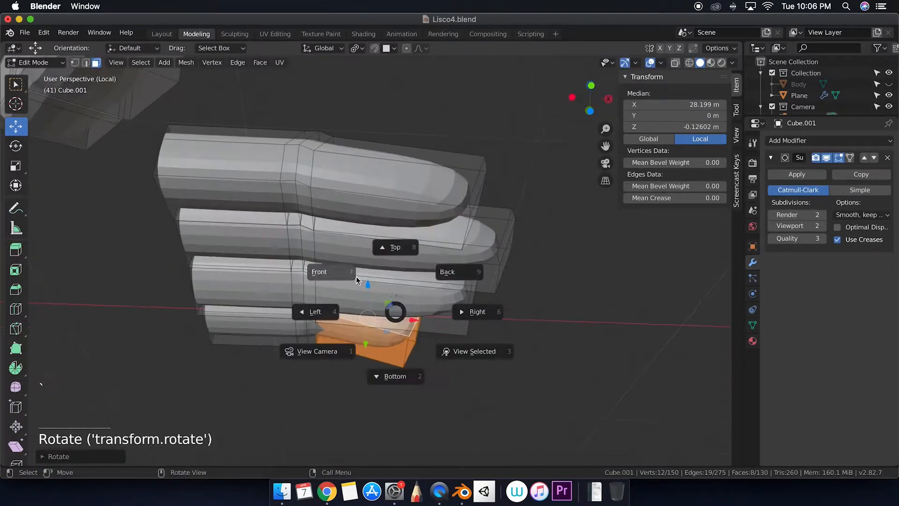
click(358, 278)
key(g)
click(383, 284)
In back view, move the little finger's front segment, bend it further down and realign it with the knuckle
key(grave)
click(384, 266)
key(g)
click(381, 270)
key(r)
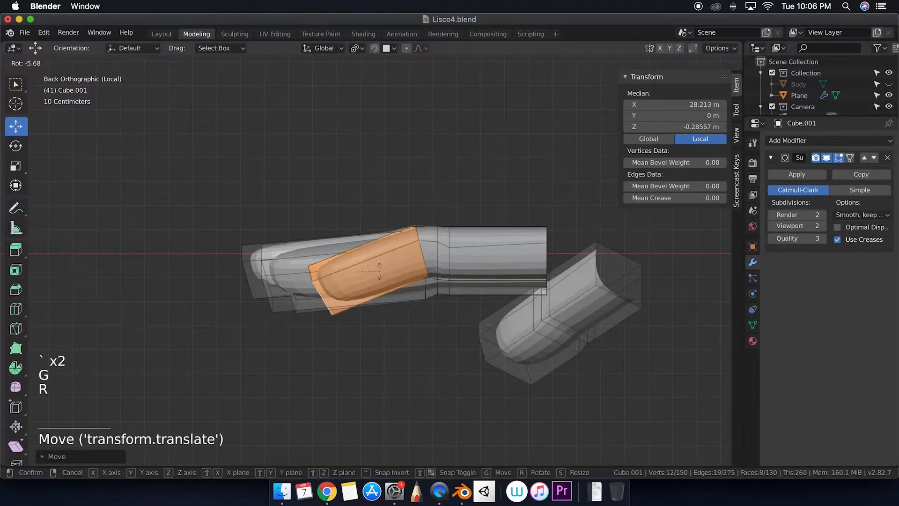
click(377, 275)
key(g)
In edge selection mode, select the edges around the middle loop of the little finger's knuckle
scroll(392, 268, down, 10)
click(86, 62)
click(447, 290)
shift+click(457, 234)
shift+click(462, 199)
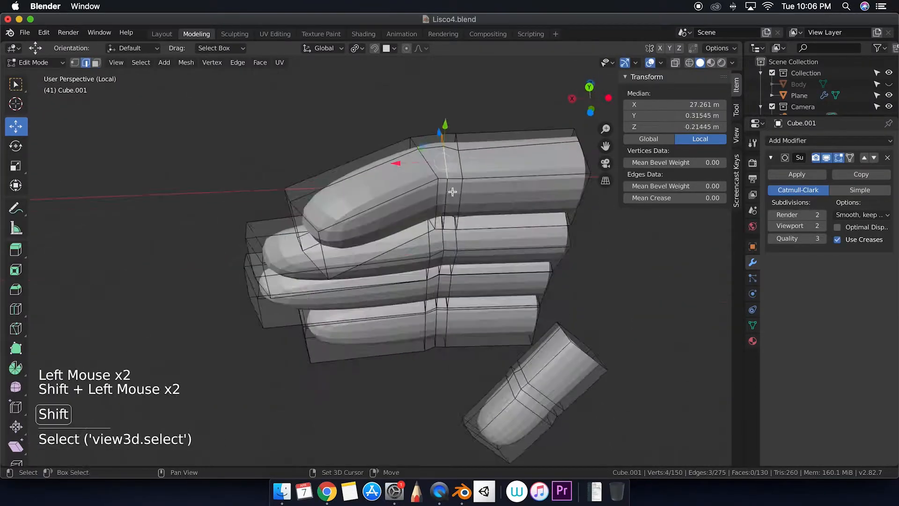
shift+click(459, 197)
scroll(421, 197, left, 10)
shift+click(315, 191)
ctrl+scroll(255, 221, up, 5)
shift+click(254, 221)
key(super+z)
shift+click(254, 222)
key(super+z)
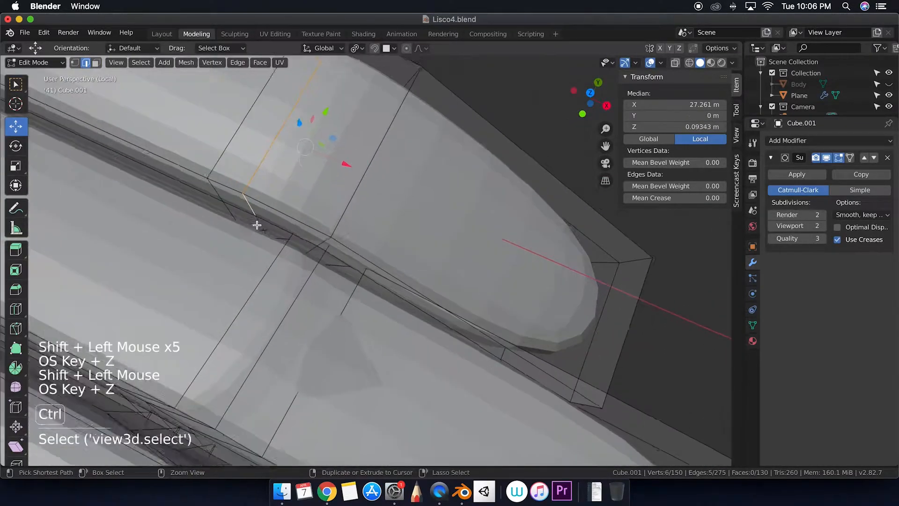
shift+click(256, 224)
key(super+z)
scroll(502, 330, left, 10)
scroll(503, 329, down, 5)
shift+super+click(472, 291)
shift+super+click(471, 291)
scroll(501, 295, right, 10)
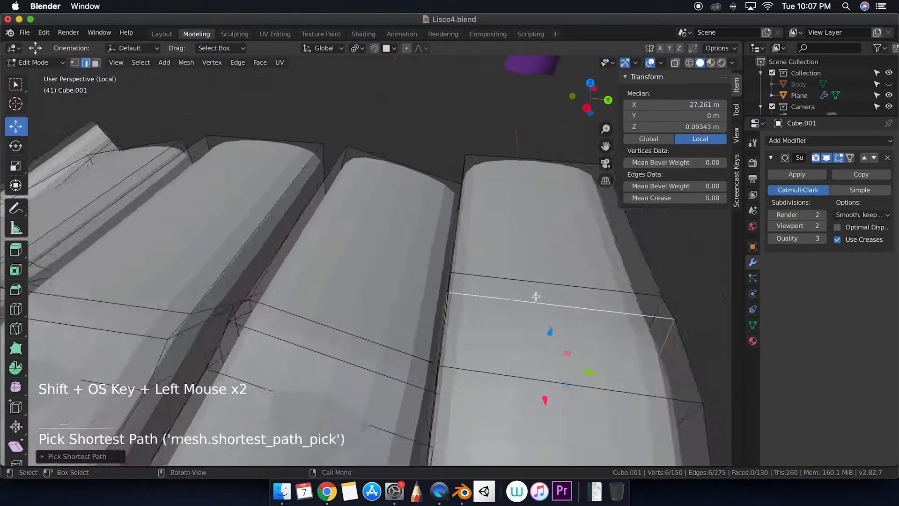
Rotate and move the little finger's middle knuckle loop in side view to smooth the bend
key(grave)
key(grave)
key(g)
click(428, 293)
scroll(427, 293, left, 10)
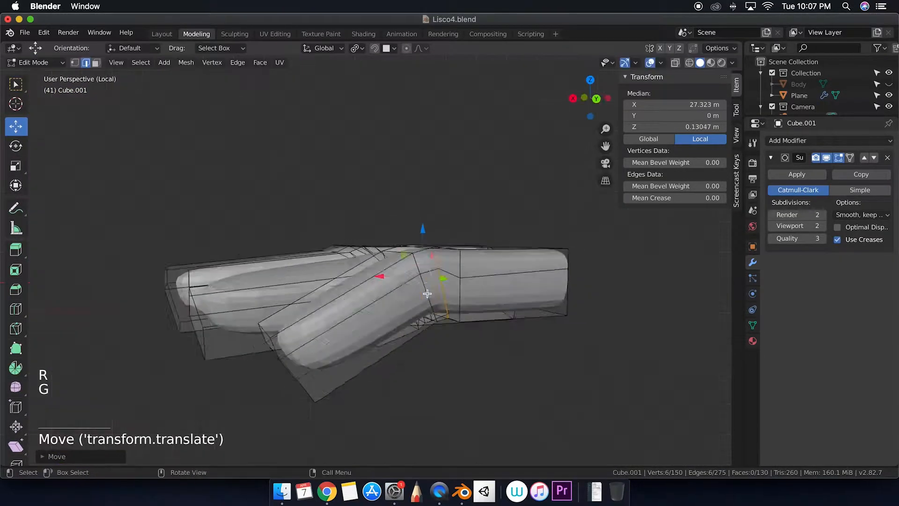
Select the linked mesh of the ring finger and try tilting it in right view
click(267, 293)
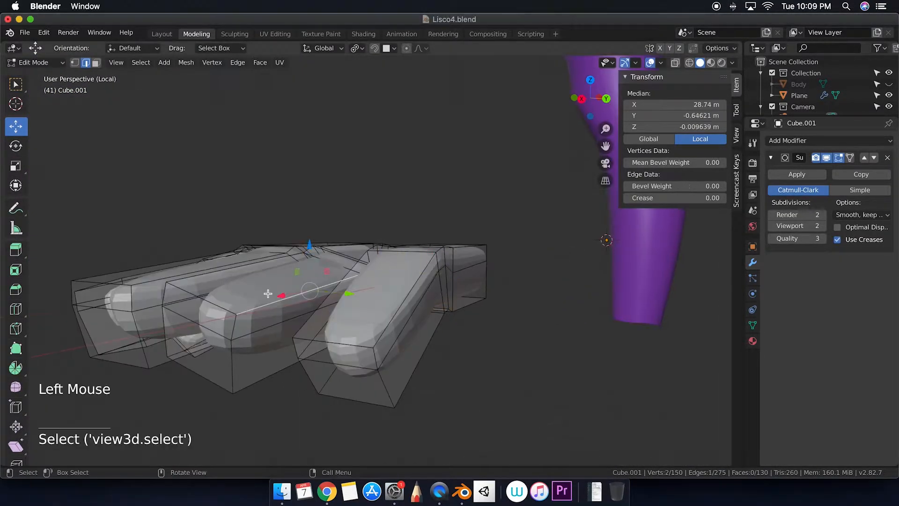
key(grave)
click(309, 288)
click(736, 135)
click(736, 85)
key(r)
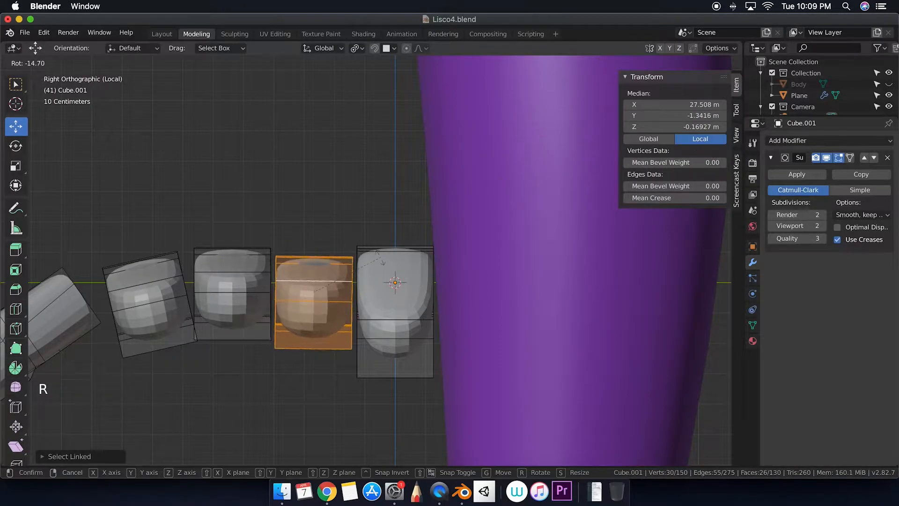
In face selection mode, select the top and end faces of the ring finger's front segment
scroll(310, 304, right, 10)
click(96, 62)
click(201, 338)
shift+click(213, 374)
shift+click(260, 372)
scroll(259, 349, up, 8)
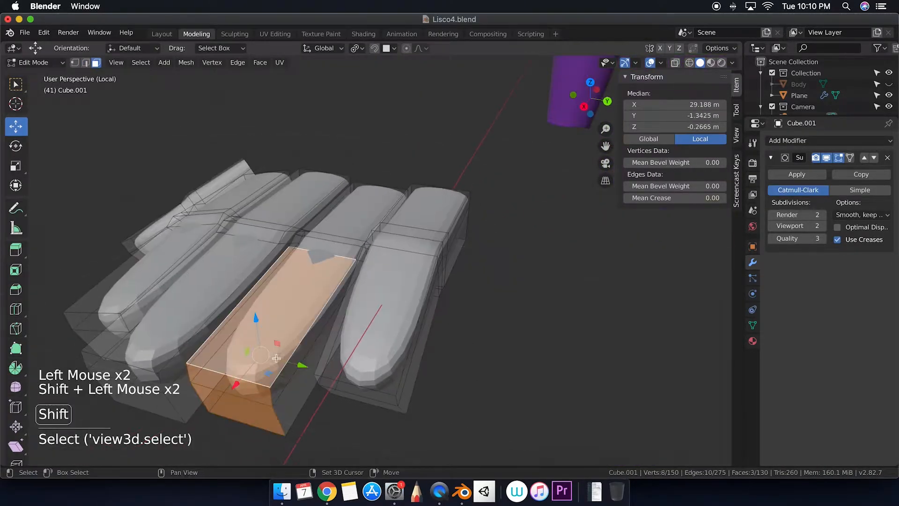
shift+click(259, 349)
Select the whole little finger and hide it to expose the ring finger's side
click(491, 345)
key(l)
key(h)
Select all faces of the ring finger's front segment, including its top, end, sides and underside
scroll(237, 327, left, 10)
click(281, 323)
key(c)
click(323, 365)
key(c)
scroll(301, 334, down, 10)
shift+click(300, 334)
scroll(301, 334, up, 10)
shift+click(323, 305)
shift+click(331, 295)
scroll(331, 295, right, 10)
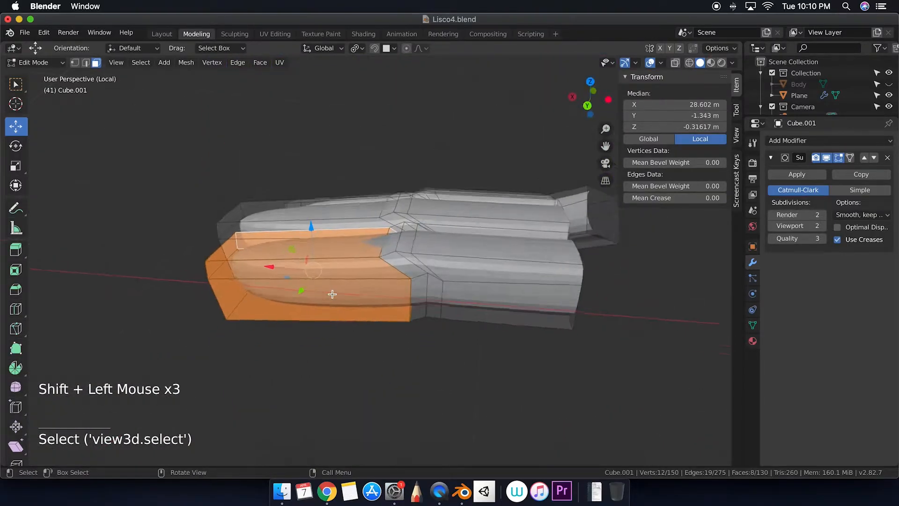
In edge selection mode, circle-select the underside edges at the knuckles of the index, middle and ring fingers
click(689, 63)
scroll(438, 265, up, 5)
click(700, 63)
scroll(432, 227, up, 8)
scroll(431, 226, down, 10)
click(86, 62)
click(412, 292)
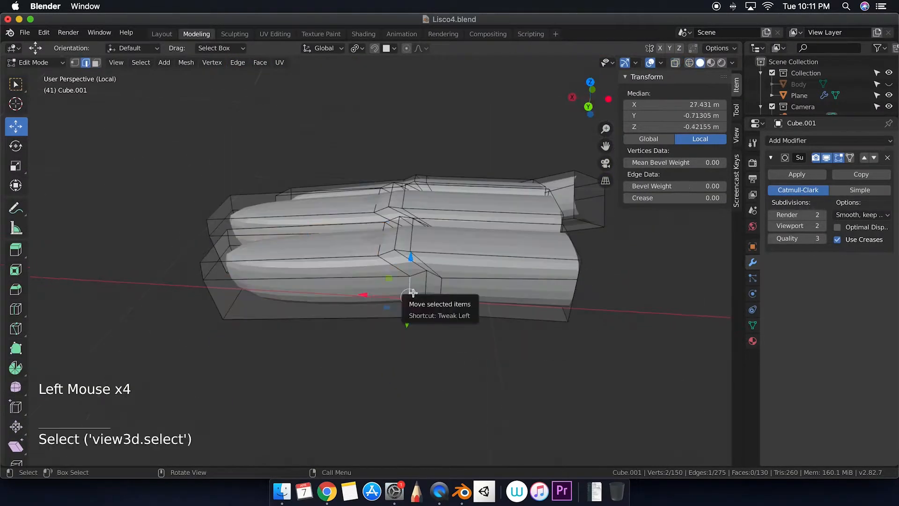
key(c)
scroll(427, 306, up, 5)
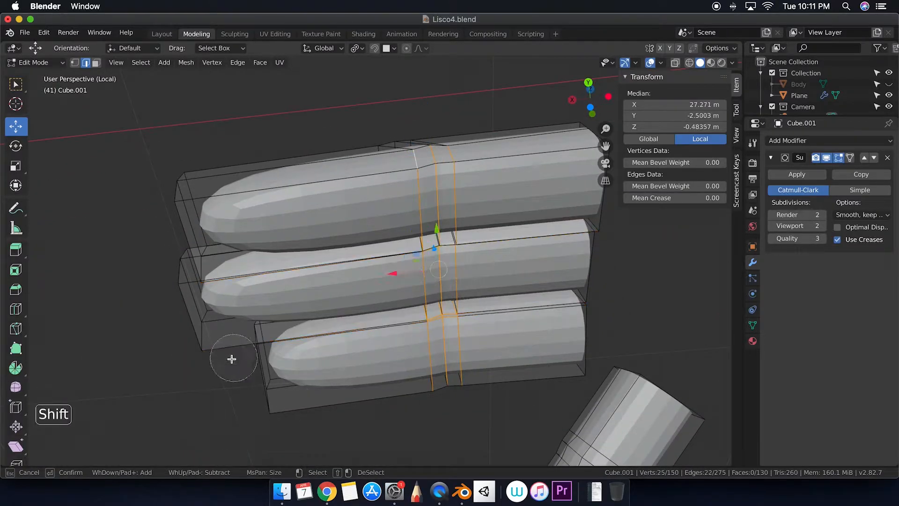
Extend the circle selection over the side edges and faces of the knuckle bands on the three fingers
key(Escape)
scroll(459, 395, down, 5)
scroll(460, 395, up, 5)
key(c)
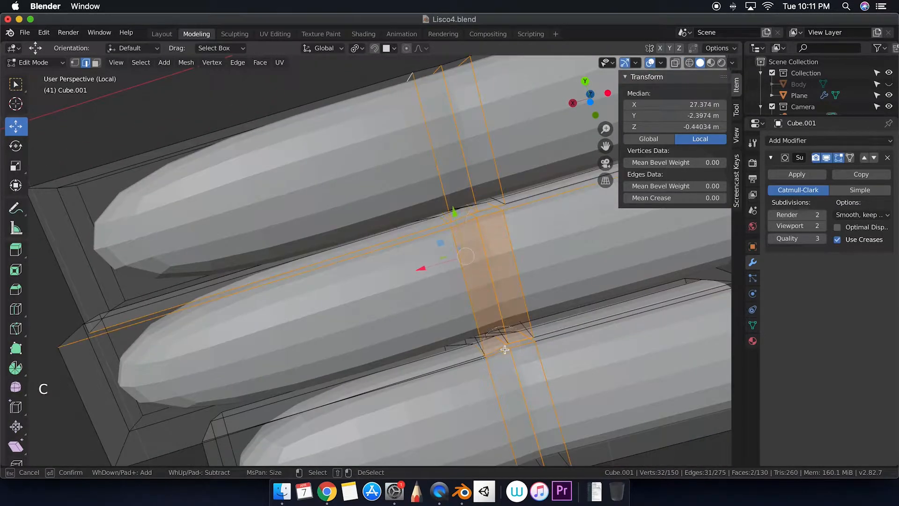
key(Escape)
click(689, 63)
scroll(505, 359, down, 10)
key(c)
key(Escape)
click(700, 63)
scroll(517, 320, down, 10)
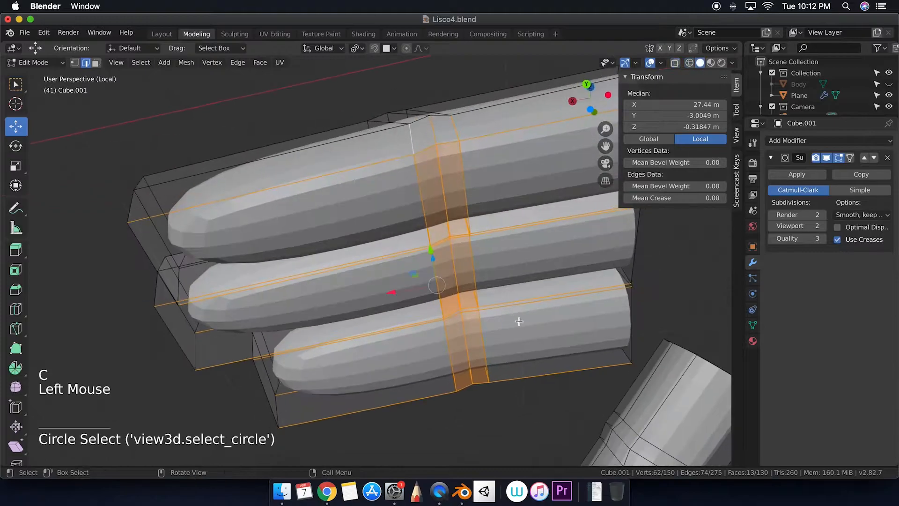
Remove the stray lengthwise edges of the three fingers from the knuckle selection
key(Escape)
shift+click(200, 332)
scroll(199, 332, down, 10)
shift+click(433, 406)
scroll(434, 406, up, 10)
shift+click(353, 395)
shift+click(353, 395)
scroll(405, 214, right, 10)
scroll(404, 214, down, 10)
shift+click(327, 207)
scroll(327, 207, up, 10)
shift+click(435, 206)
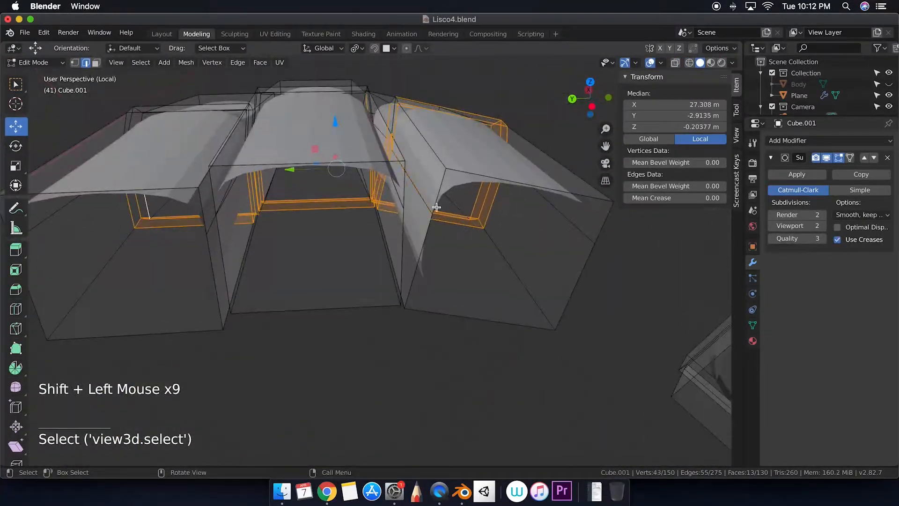
Clean up the selected knuckle edges in the gaps between the neighbouring fingers
shift+click(435, 207)
scroll(435, 206, up, 10)
scroll(397, 156, up, 8)
shift+click(306, 277)
scroll(306, 276, up, 5)
shift+click(429, 291)
shift+click(429, 291)
shift+click(392, 407)
scroll(391, 407, up, 10)
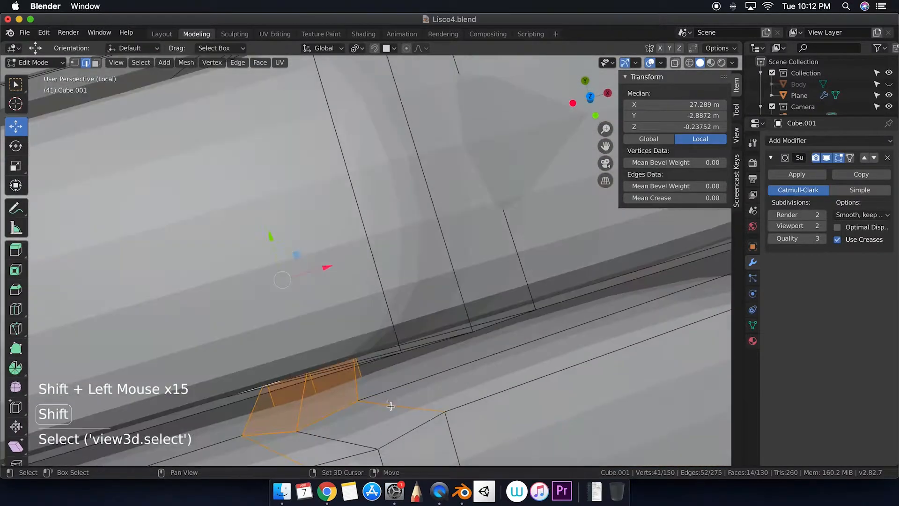
shift+click(391, 407)
shift+click(521, 294)
scroll(525, 247, down, 10)
Add the missing side edges of the knuckles to the selection and shift the knuckle undersides along the fingers' length
scroll(512, 248, up, 10)
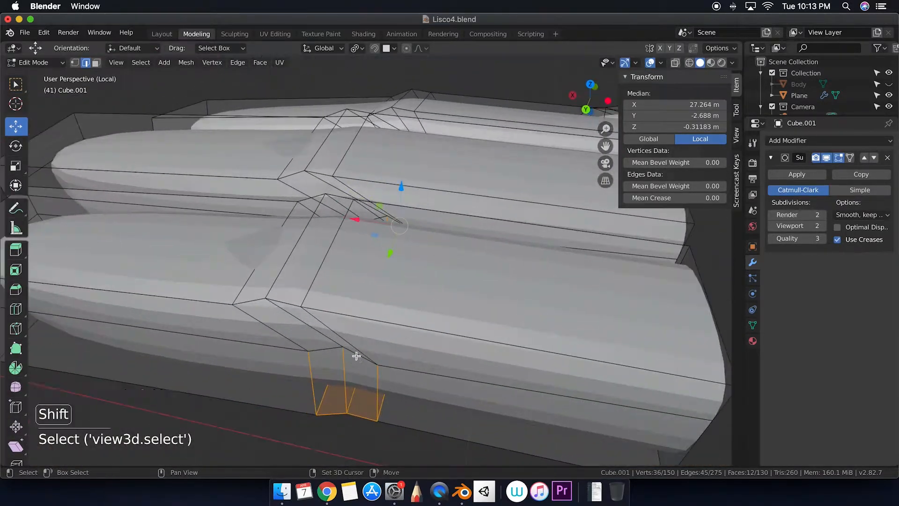
shift+click(358, 357)
shift+click(330, 355)
scroll(437, 327, up, 10)
shift+click(437, 328)
key(super+z)
scroll(440, 329, down, 5)
scroll(473, 331, up, 5)
shift+click(478, 333)
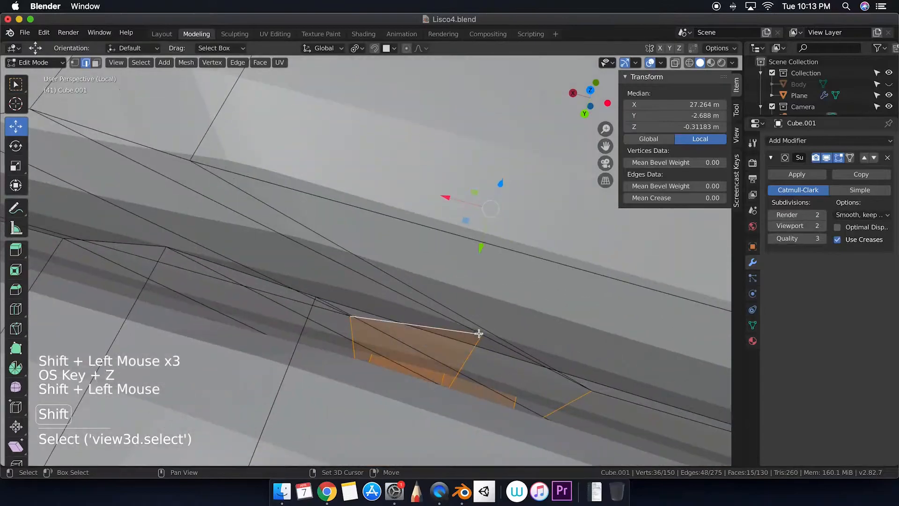
shift+click(514, 349)
scroll(514, 349, down, 10)
drag(364, 203, 329, 204)
right_click(564, 224)
Deselect the ring finger's knuckle edges and shift the remaining index and middle knuckle undersides slightly
key(c)
shift+click(386, 315)
scroll(464, 245, down, 5)
key(c)
scroll(438, 226, up, 5)
scroll(437, 226, down, 10)
shift+click(415, 277)
shift+click(415, 277)
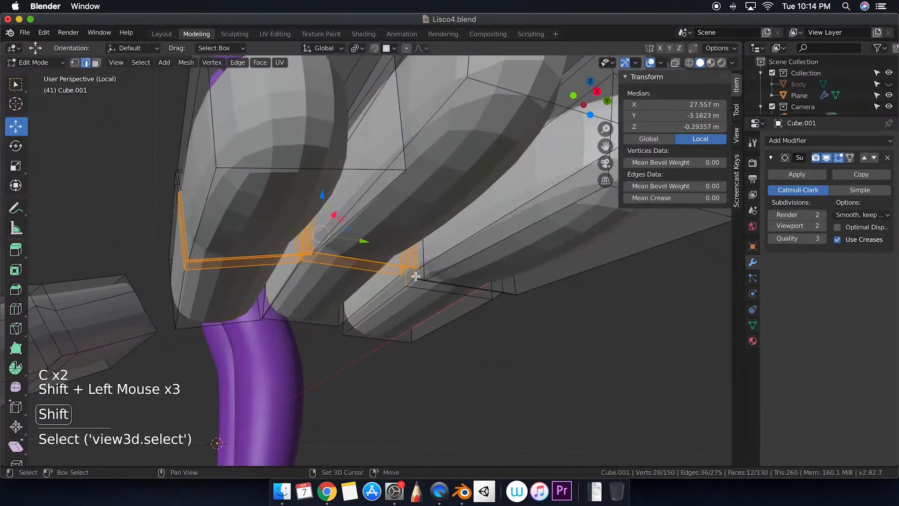
shift+click(417, 277)
scroll(460, 278, up, 10)
click(295, 221)
key(super+z)
drag(294, 221, 291, 217)
Deselect the middle finger's knuckle faces and slide the index finger's knuckle underside about 0.05 m lengthwise
ctrl+scroll(403, 241, up, 10)
key(c)
shift+click(444, 245)
key(c)
scroll(476, 254, up, 10)
key(c)
scroll(389, 240, up, 10)
key(c)
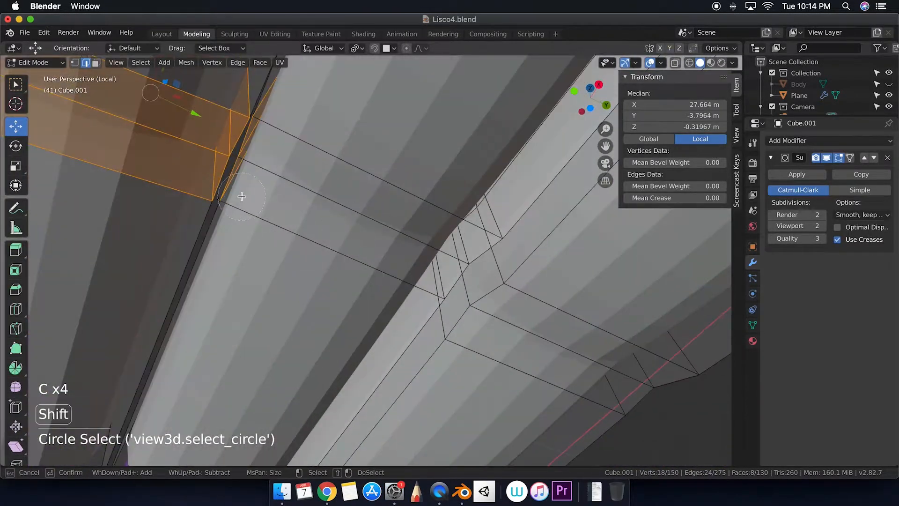
scroll(237, 199, down, 10)
key(c)
shift+click(262, 300)
scroll(389, 281, up, 10)
ctrl+scroll(551, 273, down, 10)
ctrl+scroll(552, 273, down, 10)
drag(394, 247, 392, 247)
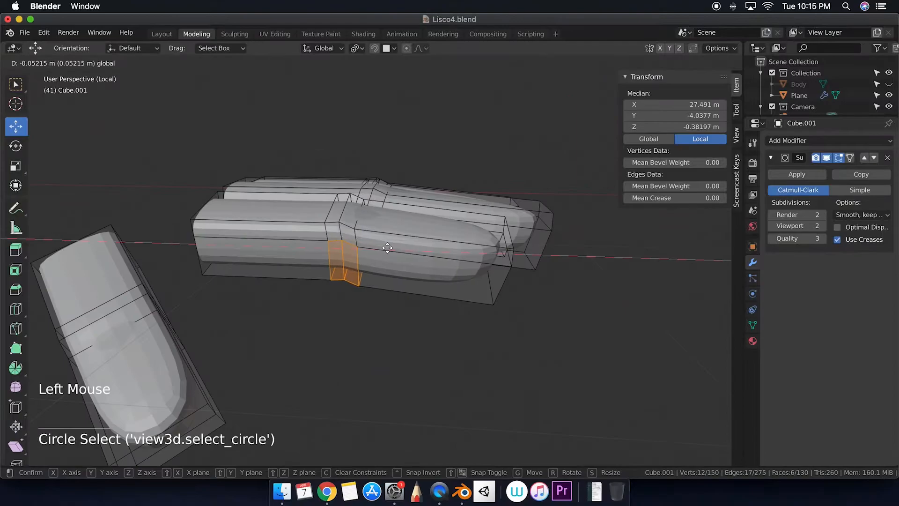
Select all faces of the ring finger's front segment in face mode, and rotate and move it downward in back view
scroll(532, 259, up, 10)
click(96, 62)
click(370, 277)
shift+click(403, 262)
scroll(472, 252, up, 10)
shift+click(472, 251)
ctrl+scroll(472, 252, up, 10)
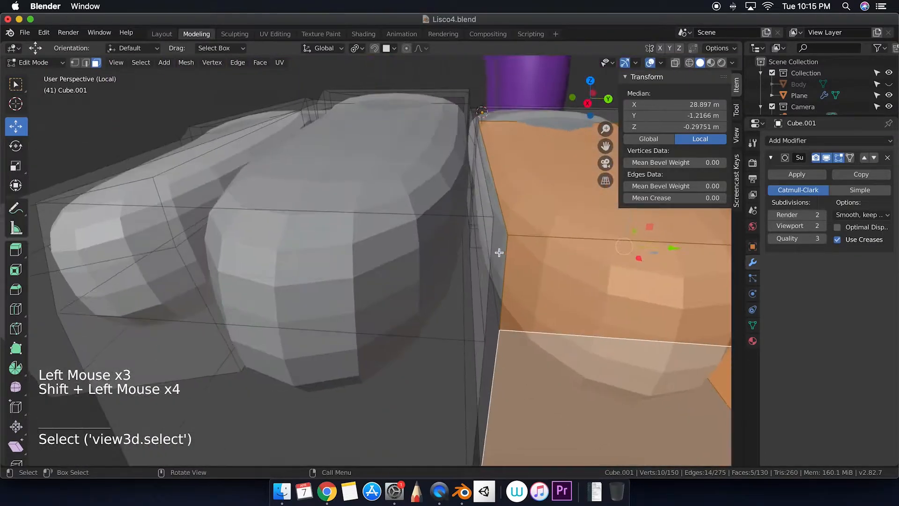
shift+click(488, 253)
shift+click(489, 269)
scroll(512, 319, right, 10)
ctrl+scroll(512, 319, down, 10)
shift+click(363, 223)
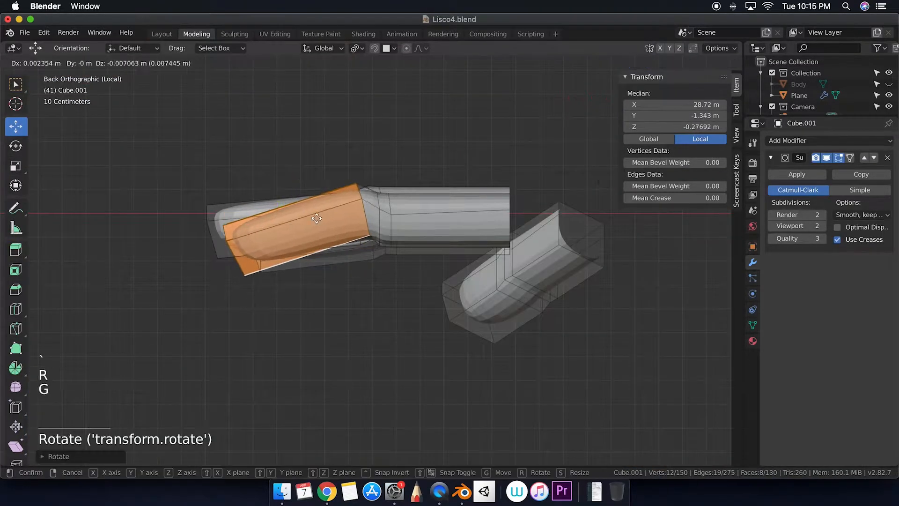
click(320, 234)
In edge selection mode, select the edges around the underside of the ring finger's knuckle
scroll(321, 235, up, 10)
click(86, 62)
click(374, 276)
shift+click(374, 255)
scroll(399, 206, down, 10)
shift+click(380, 188)
shift+super+click(380, 201)
ctrl+scroll(387, 195, up, 10)
click(398, 180)
alt+shift+click(401, 165)
click(401, 165)
shift+super+click(403, 196)
shift+super+click(468, 192)
ctrl+shift+click(385, 262)
Rotate and move the selected knuckle edges to fit the bent ring finger
scroll(382, 263, down, 10)
ctrl+scroll(382, 263, down, 5)
click(591, 105)
key(r)
click(388, 178)
key(g)
click(387, 170)
Select the ring finger's linked mesh and tilt it about 11° in right view
scroll(435, 194, left, 10)
ctrl+scroll(435, 194, down, 10)
key(l)
key(grave)
click(474, 233)
ctrl+scroll(473, 233, up, 10)
key(r)
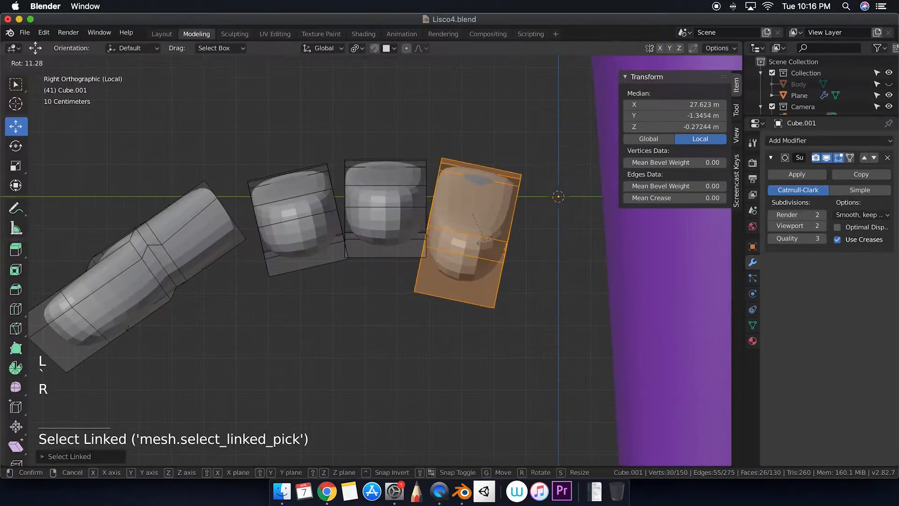
Reveal the hidden little finger and shift the ring finger sideways toward it in right view
scroll(551, 237, right, 10)
key(grave)
click(588, 238)
click(553, 229)
key(l)
key(g)
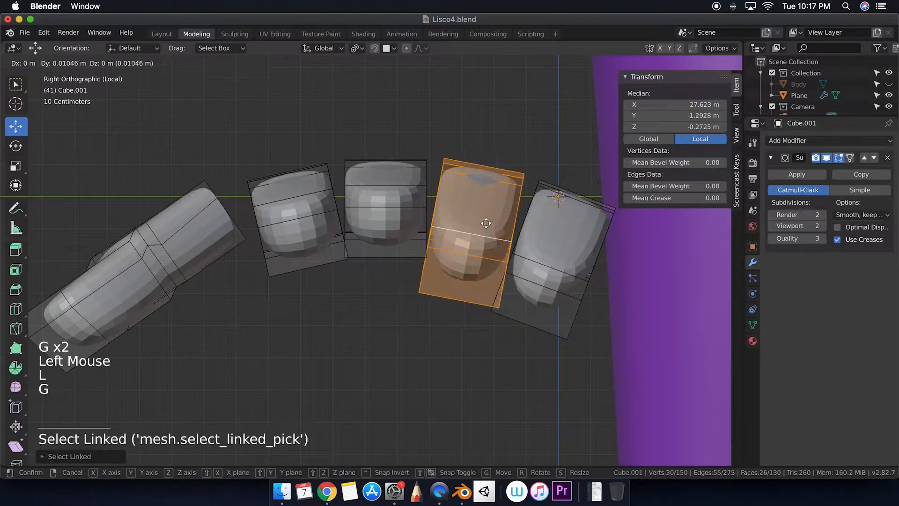
click(508, 230)
Examine the arrangement of the fingers and thumb in object mode and from several angles
scroll(538, 231, right, 10)
click(542, 305)
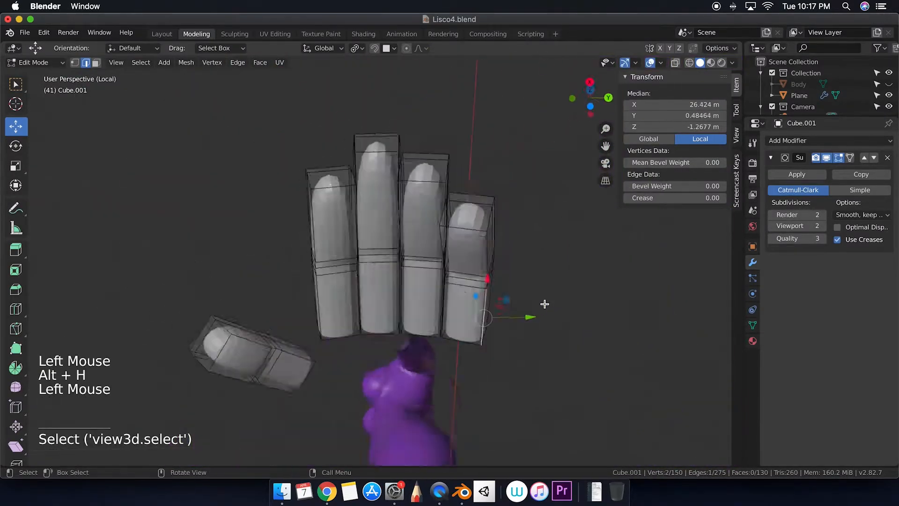
key(Tab)
key(Tab)
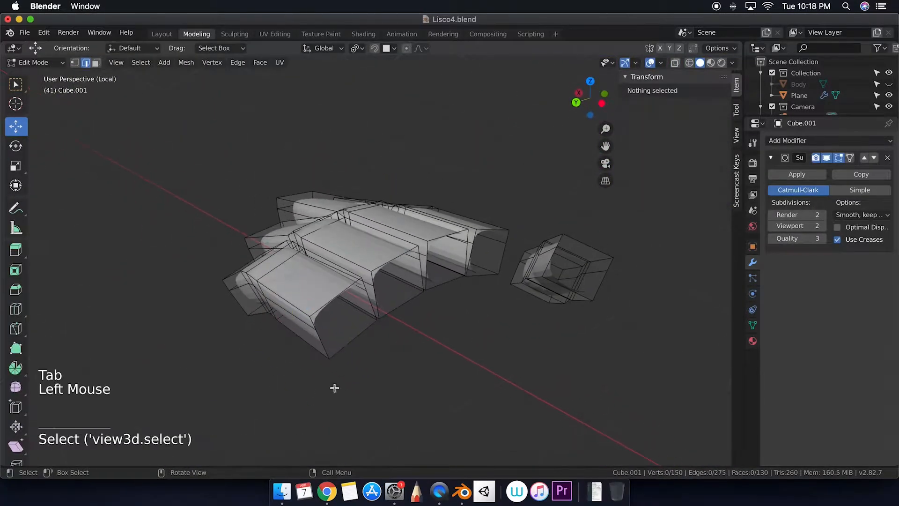
drag(412, 281, 489, 252)
key(Escape)
middle_drag(489, 253, 539, 276)
With X-ray on, circle-select the open base edges of the four fingers, move them about 0.03 m, and save the file
click(675, 62)
key(c)
shift+drag(406, 389, 412, 199)
click(675, 63)
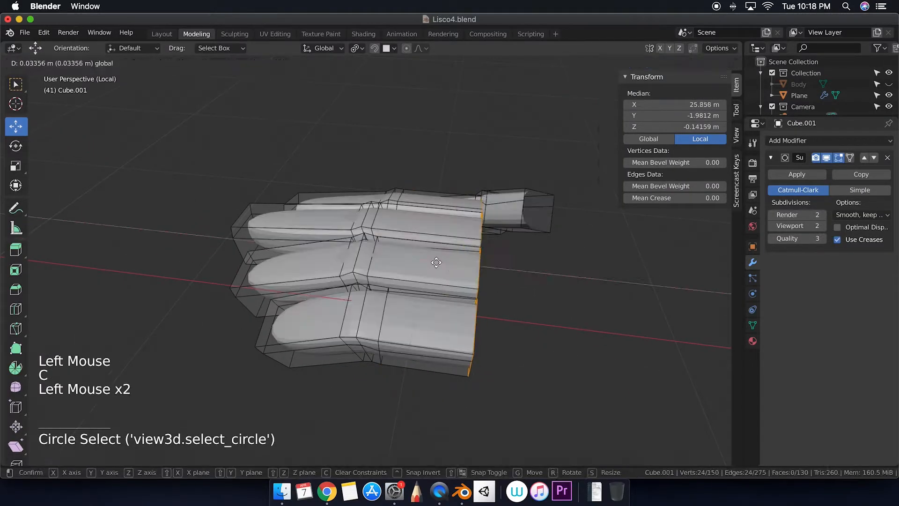
key(Tab)
key(super+5)
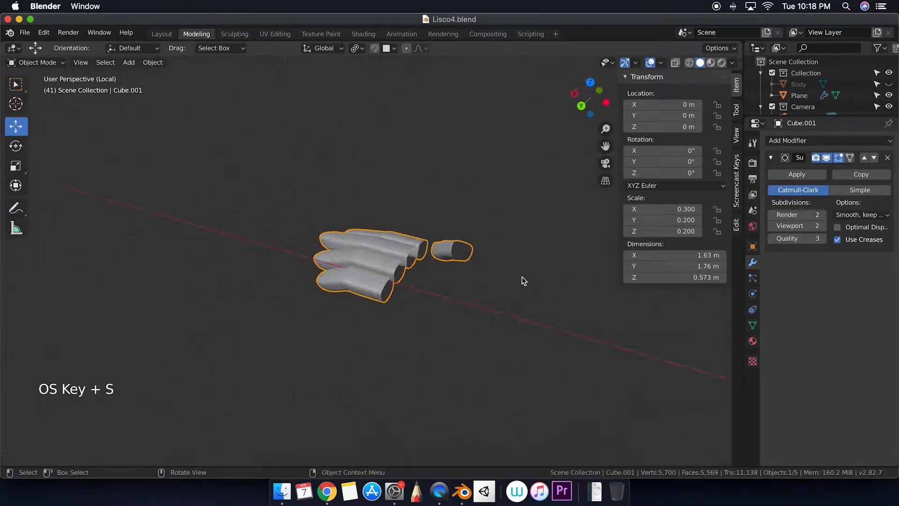
Select the thumb's linked mesh in edit mode and separate it into its own object
ctrl+click(428, 324)
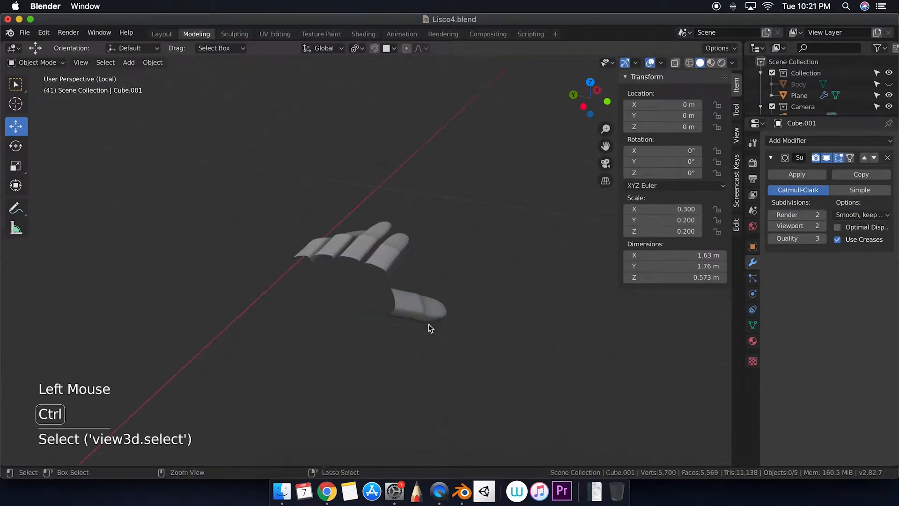
click(459, 341)
key(Tab)
key(l)
key(p)
click(369, 383)
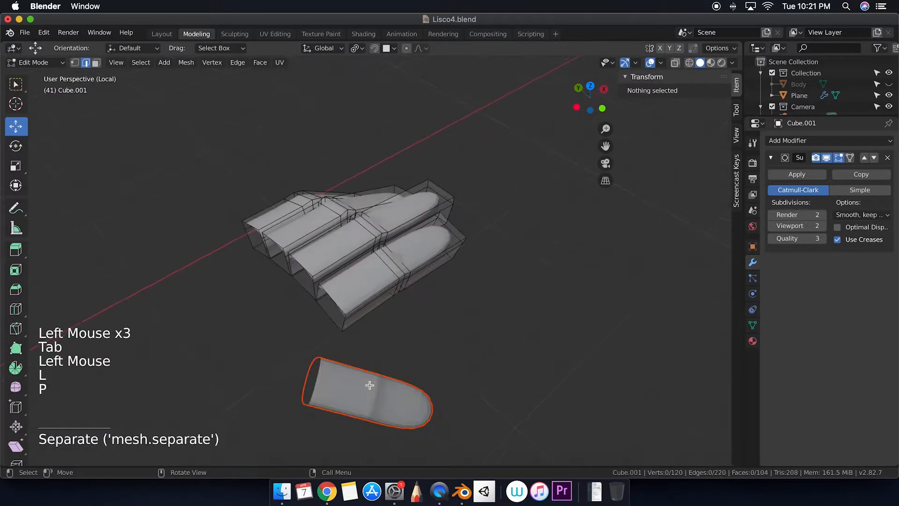
Open the separated thumb for editing, select its whole mesh, rotate it in front view and switch to right view
key(Tab)
click(362, 319)
key(Tab)
key(l)
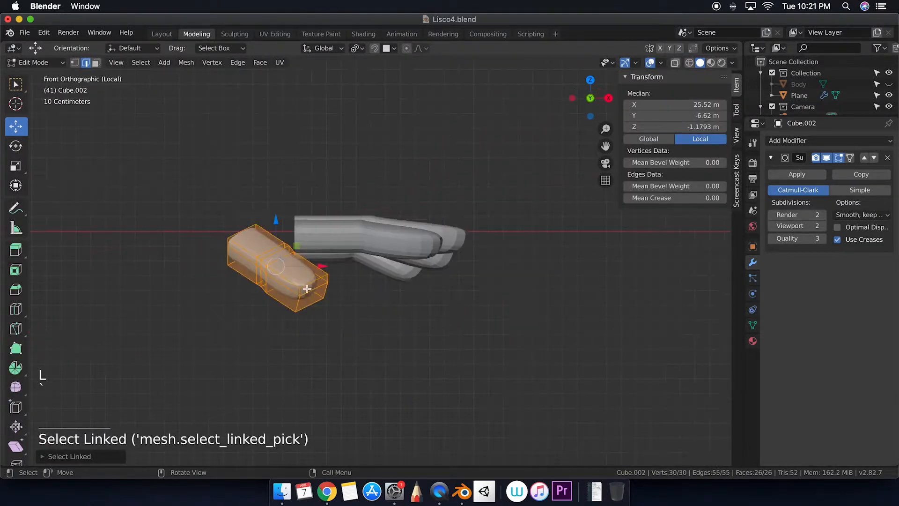
click(314, 280)
middle_drag(338, 271, 299, 275)
key(grave)
click(285, 279)
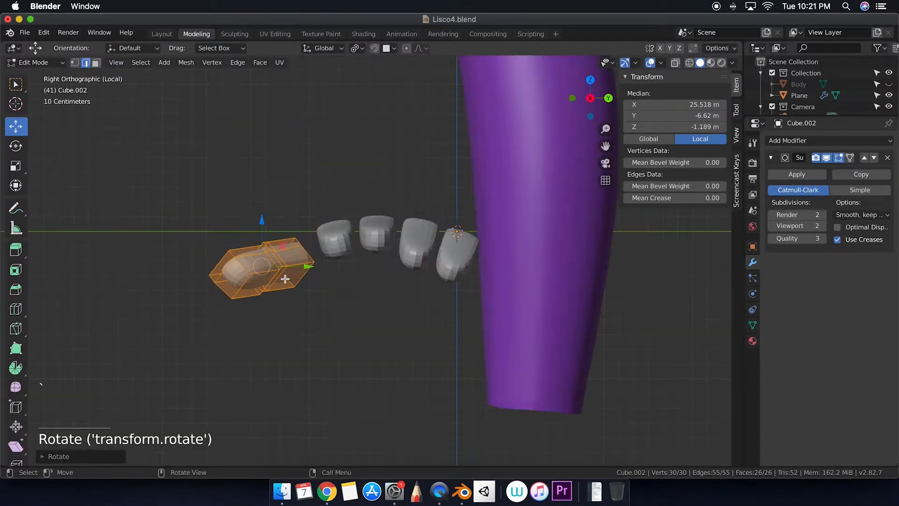
Rotate the whole thumb mesh in two orthographic views, turning it by about 18° in the right view
key(grave)
click(260, 248)
key(r)
click(367, 327)
key(grave)
click(397, 329)
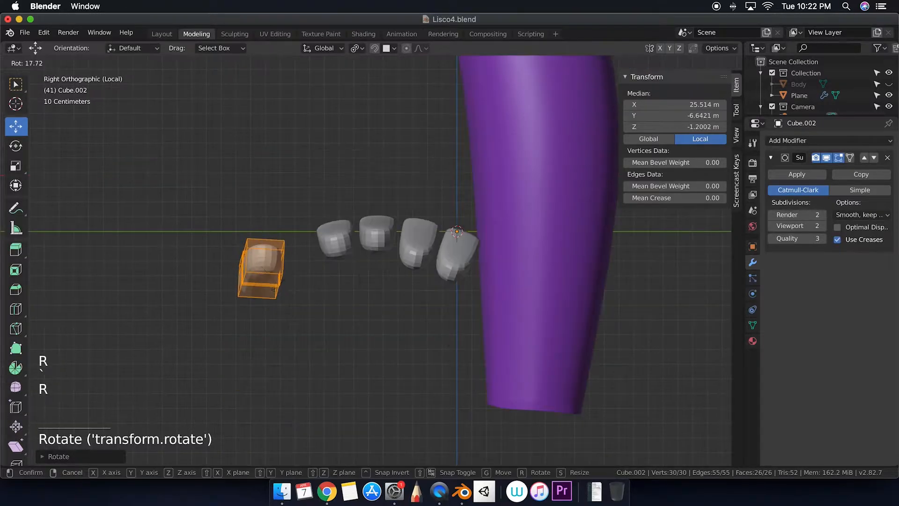
click(214, 286)
Refine the thumb's rotation from further viewing angles so that it slants away from the fingers
key(grave)
click(200, 248)
key(grave)
click(295, 249)
key(r)
click(302, 287)
ctrl+middle_drag(302, 287, 297, 355)
mouse_move(285, 407)
middle_down()
mouse_move(303, 356)
mouse_move(300, 398)
middle_up()
ctrl+middle_drag(300, 403, 298, 353)
click(318, 272)
key(r)
click(330, 285)
Add a loop cut around the thumb's base segment and move the edges of its open base
key(super+r)
click(367, 313)
click(400, 364)
ctrl+shift+click(367, 370)
ctrl+shift+click(401, 430)
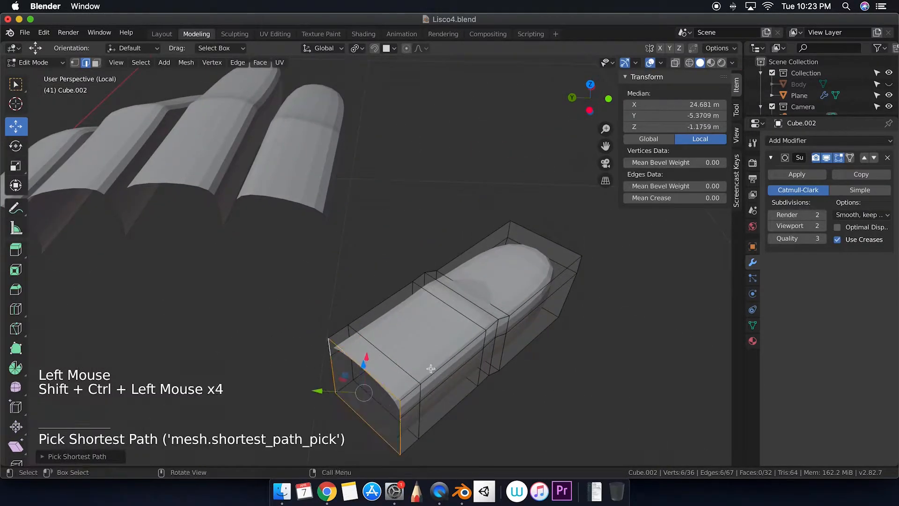
click(448, 402)
key(g)
middle_drag(447, 402, 358, 403)
click(340, 391)
Move two connected edges on the outer side of the thumb's open base to slant the opening
ctrl+middle_drag(358, 403, 341, 370)
click(323, 359)
shift+click(321, 364)
key(g)
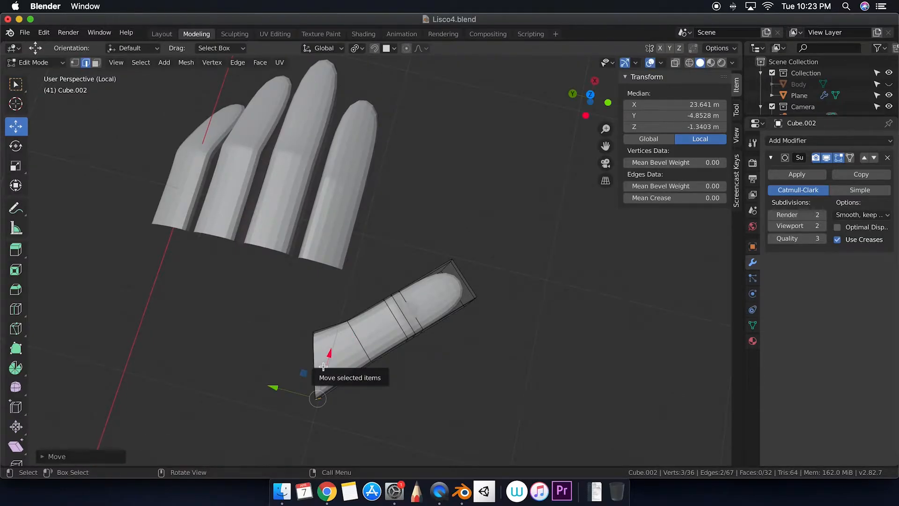
click(367, 321)
Select neighbouring edges near the thumb's base and move them to widen the transition to the palm
middle_drag(349, 338, 515, 292)
click(368, 323)
shift+click(371, 331)
key(g)
click(450, 281)
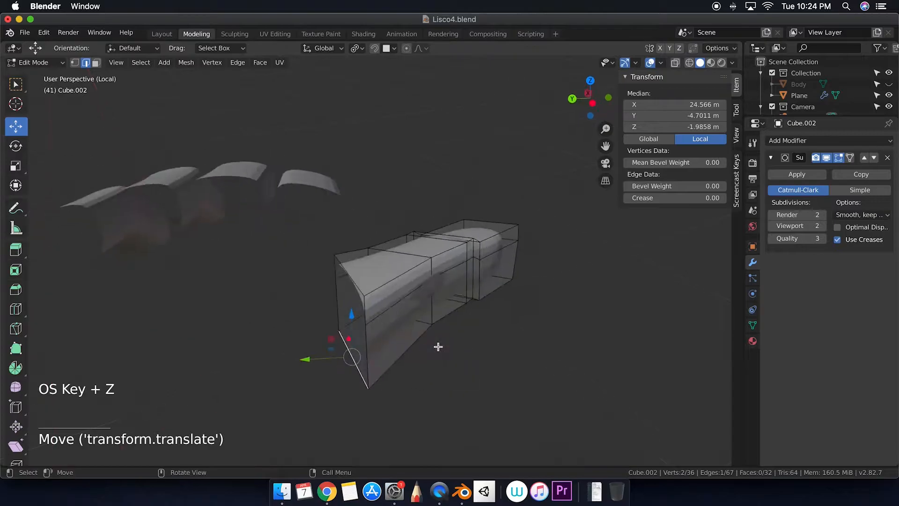
Try to move the lower edge behind the thumb's open base, save the file, and undo the last three changes
middle_drag(438, 346, 382, 342)
click(355, 273)
middle_drag(356, 277, 431, 309)
click(75, 63)
middle_drag(375, 299, 451, 309)
key(super+s)
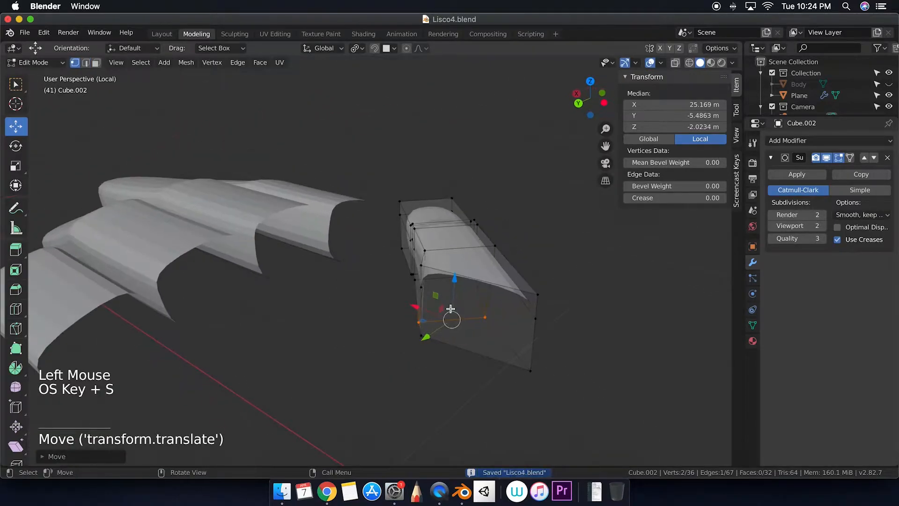
key(super+z)
key(super+z)
key(super+z)
Save the file and reposition individual vertices at the thumb's base in vertex select mode
key(super+s)
click(74, 63)
drag(468, 249, 468, 260)
middle_drag(562, 266, 469, 289)
click(436, 301)
key(g)
click(434, 304)
click(433, 337)
key(g)
click(432, 341)
Nudge single vertices around the rim of the thumb's base from opposite sides to round the opening
middle_drag(431, 341, 473, 335)
click(247, 218)
key(g)
click(245, 221)
middle_drag(300, 262, 574, 340)
click(400, 282)
key(g)
click(401, 286)
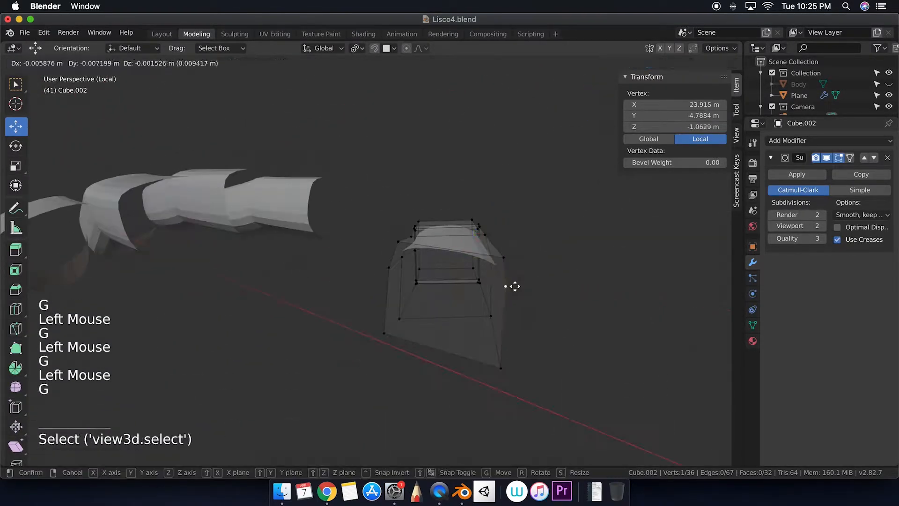
click(513, 286)
Adjust the remaining side and lower vertices of the thumb's base one at a time to even out its shape
middle_drag(514, 288, 515, 339)
key(g)
click(424, 263)
key(g)
middle_drag(425, 266, 538, 279)
click(390, 325)
key(g)
click(391, 327)
click(382, 325)
key(g)
click(384, 328)
Move one more vertex near the thumb's base and save the file as Lisco5.blend
middle_drag(384, 328, 437, 306)
ctrl+scroll(491, 331, down, 5)
click(444, 262)
key(g)
click(402, 252)
scroll(403, 303, up, 4)
click(403, 303)
key(shift+super+s)
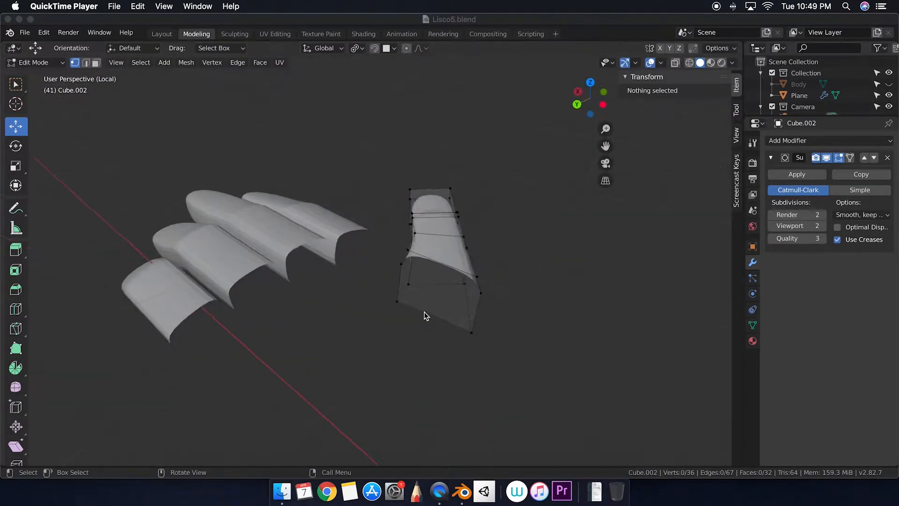
Extrude a chain of three vertices from the thumb's base as a palm outline and close it with an edge
mouse_move(423, 316)
middle_down()
mouse_move(393, 303)
mouse_move(428, 322)
middle_up()
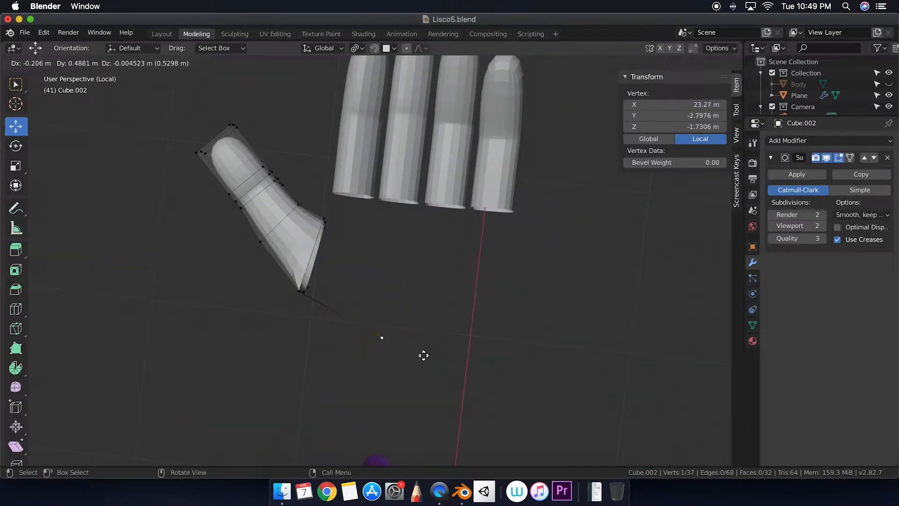
click(447, 262)
middle_drag(447, 262, 385, 329)
shift+click(337, 243)
key(f)
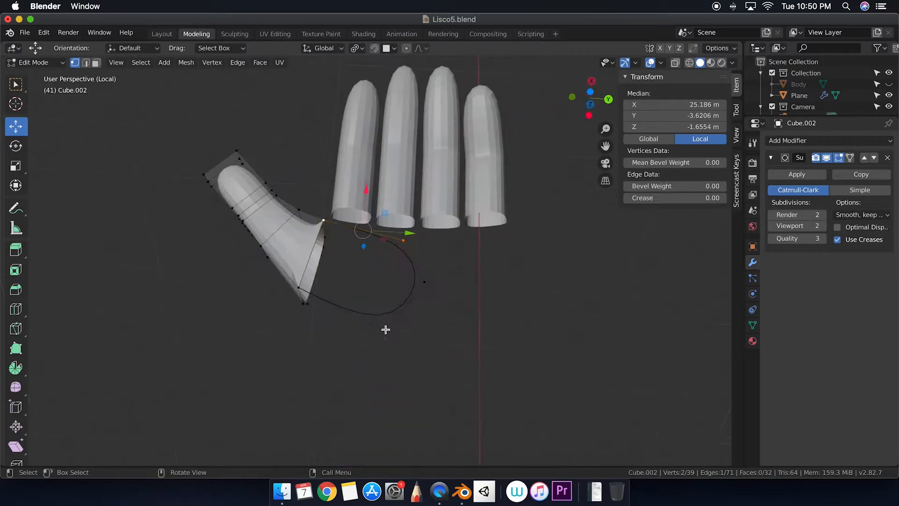
In bottom view, refine the palm outline by adding one vertex to it and adjusting its shape
key(grave)
click(389, 291)
click(302, 243)
key(ctrl+KP_7)
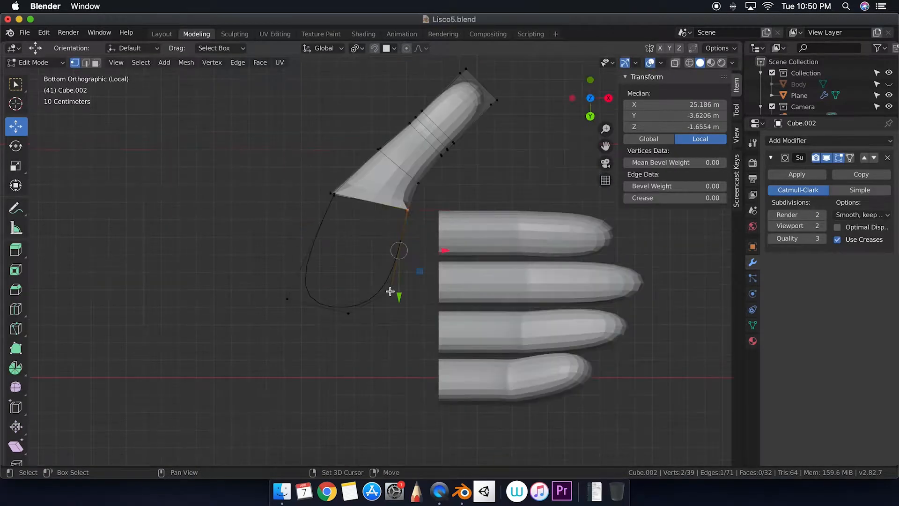
click(268, 288)
middle_drag(423, 294, 426, 295)
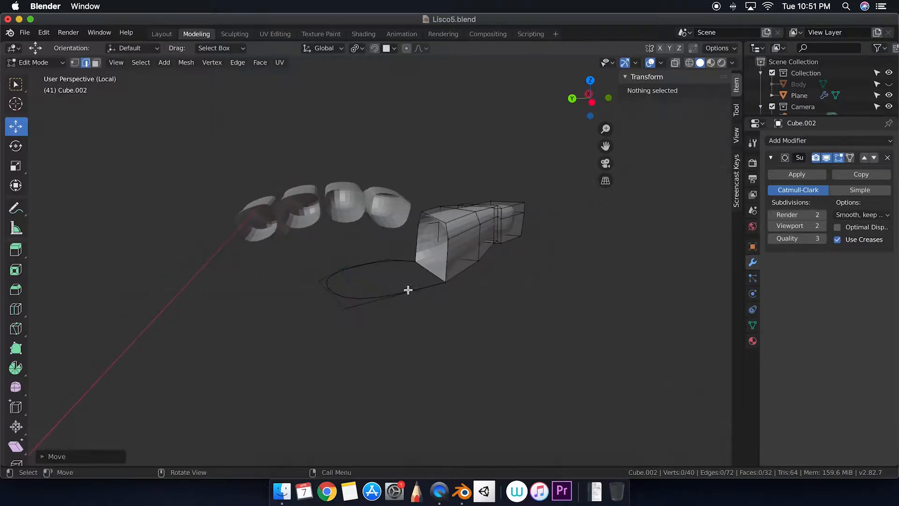
Extrude the palm outline's edges into a side wall and fill the gaps next to the thumb's base with faces
middle_drag(372, 297, 386, 308)
click(343, 304)
shift+click(332, 280)
click(333, 252)
key(g)
middle_drag(333, 252, 386, 262)
click(340, 265)
key(f)
middle_drag(439, 271, 412, 262)
click(375, 211)
shift+click(415, 227)
key(f)
Connect two opposite vertices of the palm outline with an edge and subdivide it into four segments
mouse_move(416, 227)
middle_down()
mouse_move(417, 242)
mouse_move(405, 251)
mouse_move(444, 275)
mouse_move(431, 226)
middle_up()
key(1)
click(401, 286)
middle_drag(401, 286, 332, 278)
shift+click(302, 241)
key(f)
middle_drag(305, 243, 388, 287)
click(387, 287)
key(super+z)
right_click(388, 281)
click(389, 272)
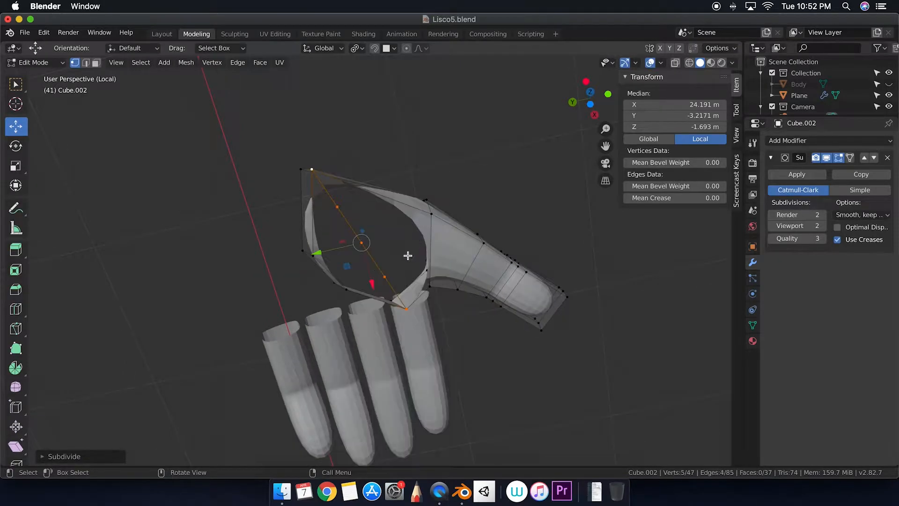
right_click(386, 269)
key(Escape)
Merge two neighbouring vertices on the edge that divides the palm opening
click(364, 245)
shift+click(389, 276)
key(alt+m)
click(349, 220)
middle_drag(348, 220, 394, 260)
middle_drag(349, 236, 398, 227)
Fill the palm opening with faces on both sides of the dividing edge, deleting one unwanted element
click(377, 256)
shift+click(421, 223)
key(f)
key(f)
click(307, 279)
key(x)
click(307, 279)
click(419, 231)
shift+click(382, 277)
key(f)
Move the inner palm vertices and the outer corner vertex slightly to smooth the palm surface
middle_drag(328, 230, 326, 247)
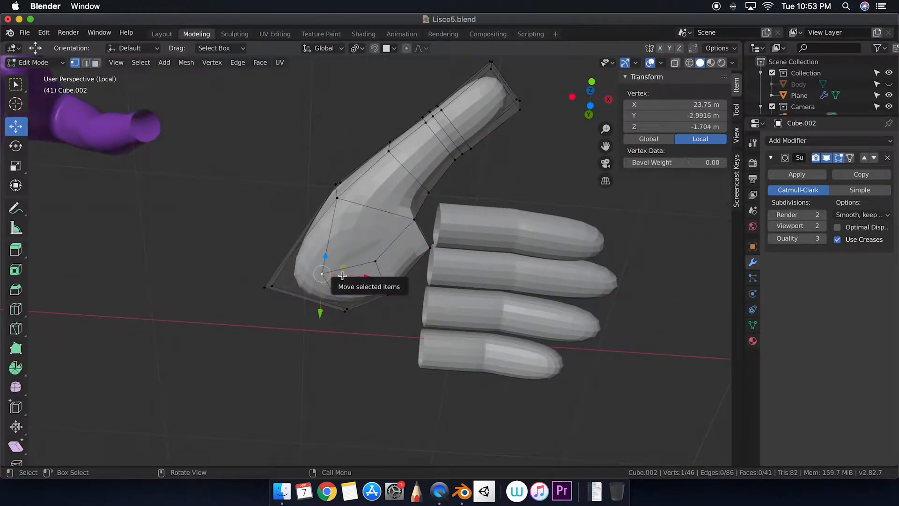
drag(357, 271, 365, 272)
middle_drag(349, 234, 357, 280)
drag(359, 229, 359, 237)
middle_drag(360, 281, 327, 290)
click(263, 282)
drag(298, 285, 309, 285)
mouse_move(302, 323)
middle_down()
mouse_move(320, 282)
mouse_move(406, 288)
mouse_move(431, 244)
mouse_move(412, 276)
middle_up()
Display face orientation, correct the normals of the whole thumb and palm mesh, and hide the face orientation again
click(732, 63)
click(660, 63)
click(594, 264)
middle_drag(515, 244, 497, 262)
key(a)
click(189, 68)
click(309, 256)
click(660, 63)
click(593, 264)
Select the thumb's vertices through the mesh and rotate the thumb in the front view
middle_drag(444, 281, 370, 248)
click(357, 303)
middle_drag(357, 303, 376, 272)
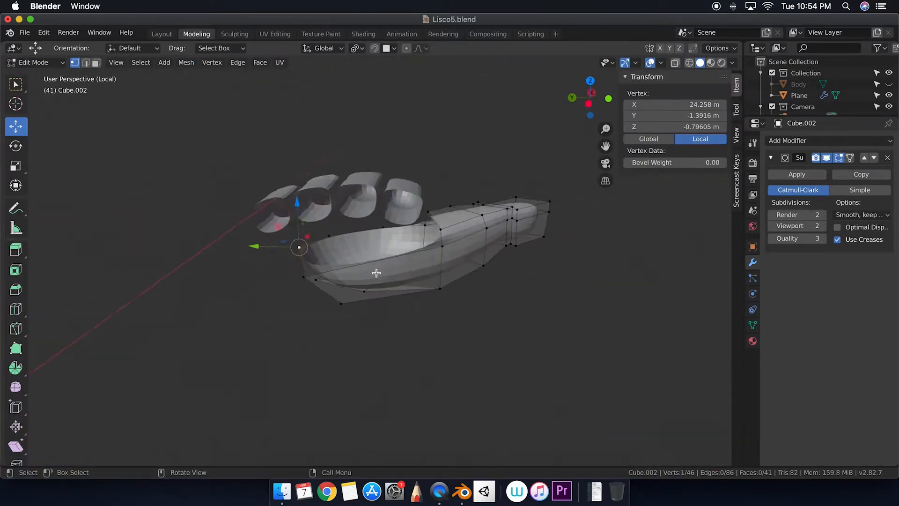
middle_drag(452, 276, 455, 296)
click(600, 311)
middle_drag(599, 311, 581, 360)
key(shift+z)
drag(462, 312, 461, 277)
key(Escape)
key(shift+z)
mouse_move(574, 255)
middle_down()
mouse_move(560, 234)
mouse_move(562, 248)
middle_up()
click(552, 242)
key(r)
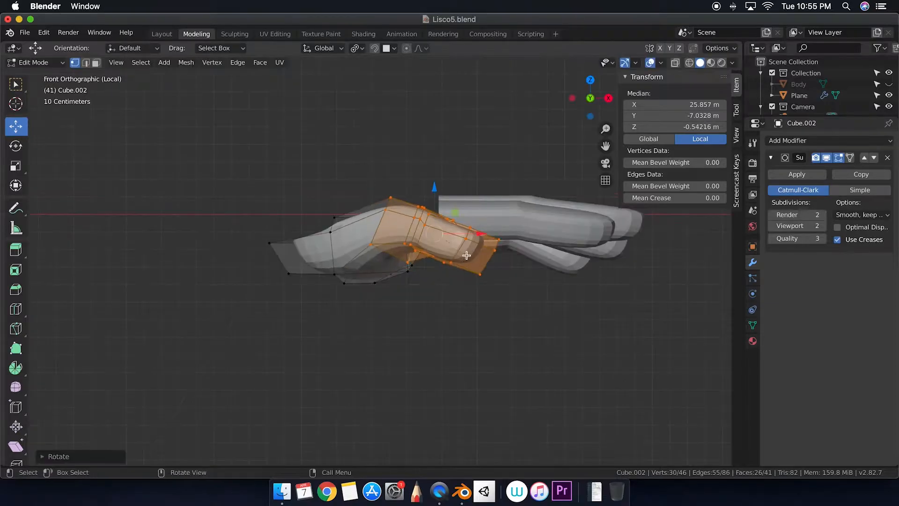
Rotate and reposition the thumb in the side view so that it angles down from the palm
alt+middle_drag(473, 252, 258, 281)
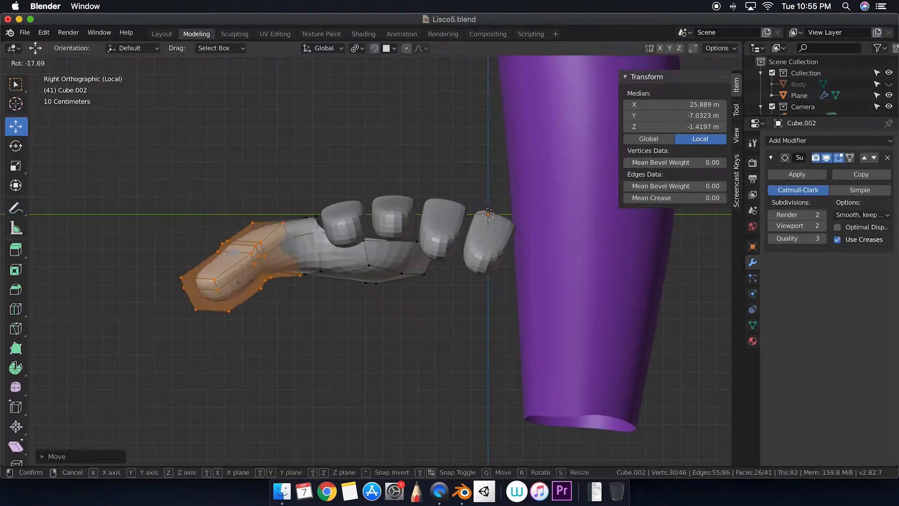
click(334, 248)
key(r)
key(g)
click(412, 437)
middle_drag(412, 438, 468, 372)
key(r)
click(377, 304)
Select the vertices around the thumb's base and try moving them to smooth its transition into the palm
middle_drag(377, 305, 454, 325)
key(c)
shift+click(351, 275)
key(Escape)
key(g)
click(451, 302)
key(Escape)
middle_drag(414, 291, 491, 283)
Move individual vertices of the palm and thumb base to refine the palm's outline
click(347, 284)
key(g)
click(460, 305)
key(g)
click(309, 265)
key(g)
click(354, 266)
click(427, 242)
key(g)
click(433, 245)
Join the thumb-and-palm mesh with the finger mesh and open the combined hand for editing
key(Tab)
scroll(491, 284, down, 4)
key(ctrl+j)
key(Tab)
middle_drag(423, 276, 492, 248)
Merge the adjacent base vertices between the little and ring fingers and between the ring and middle fingers
scroll(353, 242, up, 8)
middle_drag(353, 243, 347, 262)
click(223, 339)
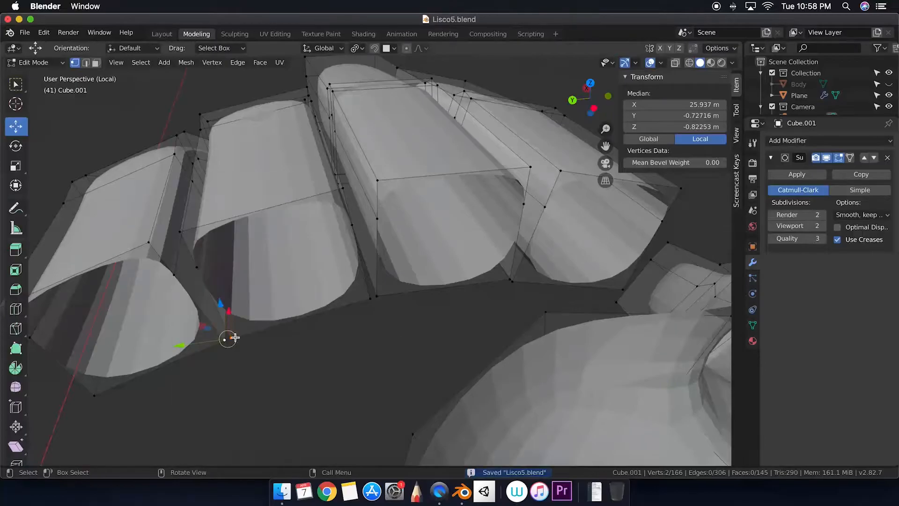
key(m)
click(197, 268)
shift+click(174, 275)
key(m)
click(377, 218)
shift+click(352, 225)
key(m)
Merge the lower and upper pairs of base vertices between the middle and index fingers
shift+middle_drag(514, 286, 396, 286)
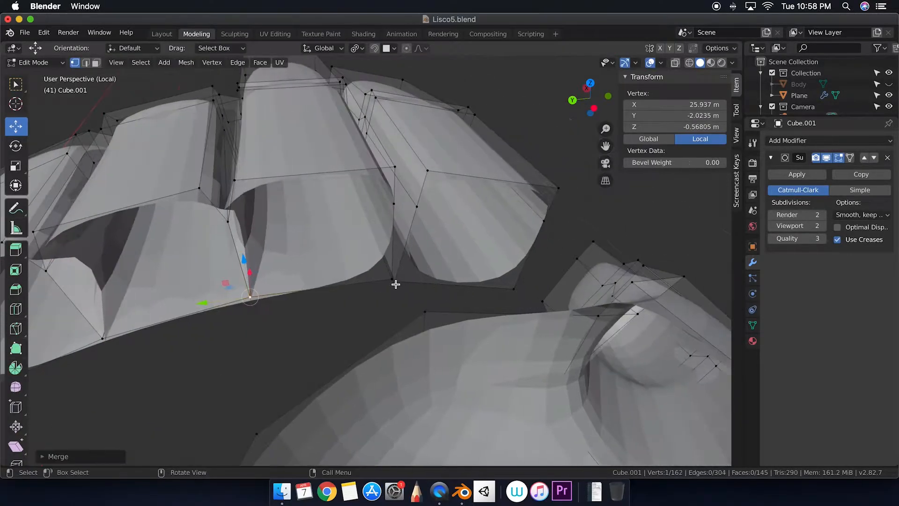
click(396, 282)
shift+click(393, 280)
right_click(393, 280)
click(501, 281)
click(394, 203)
shift+click(417, 206)
right_click(417, 207)
click(502, 275)
key(alt+a)
Connect the selected finger-base and palm vertices, and slide the neighbouring vertex along its edge
middle_drag(504, 293, 504, 293)
click(271, 237)
middle_drag(272, 237, 344, 235)
shift+click(308, 219)
key(f)
click(247, 211)
key(g)
key(g)
Fill two faces bridging the gap between the finger bases and the palm edge
middle_drag(250, 213, 299, 220)
shift+click(351, 225)
shift+click(377, 208)
middle_drag(378, 209, 379, 245)
shift+click(415, 219)
key(f)
middle_drag(416, 219, 365, 280)
shift+click(339, 321)
shift+click(291, 263)
key(f)
Fill another face between the finger bases and the palm from four corner vertices
middle_drag(290, 263, 280, 389)
middle_drag(312, 321, 444, 328)
click(353, 297)
shift+click(403, 307)
shift+click(447, 255)
key(f)
middle_drag(447, 254, 437, 337)
scroll(437, 337, down, 4)
Extrude a palm edge toward the wrist to extend the surface of the hand
click(87, 64)
key(e)
click(302, 313)
middle_drag(302, 313, 352, 370)
click(341, 278)
click(303, 298)
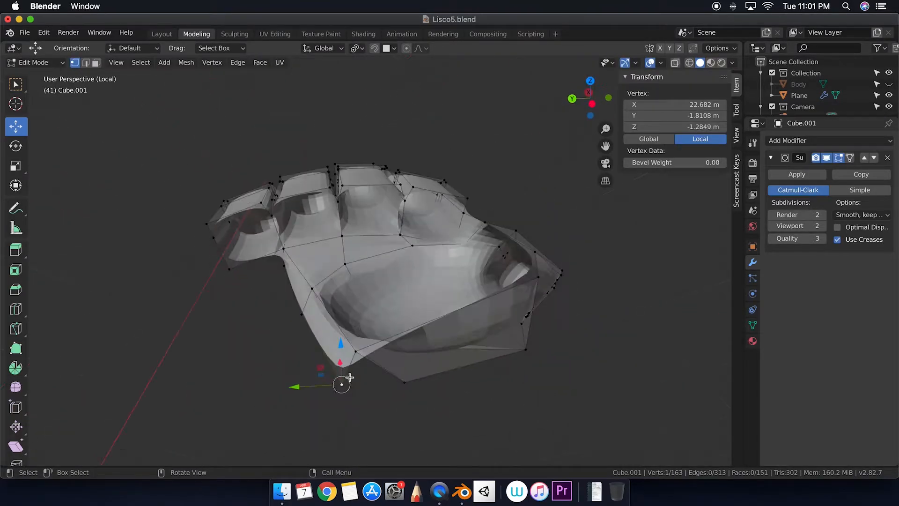
Move the new wrist-side vertices in the top view to shape the hand's outline
key(KP_7)
key(g)
click(237, 169)
middle_drag(238, 170, 262, 140)
click(378, 313)
key(g)
click(409, 327)
Extrude the edge below the little finger toward the wrist and fill the adjoining gap with a face
middle_drag(409, 328, 318, 312)
click(260, 331)
middle_drag(426, 318, 255, 323)
key(e)
click(304, 339)
key(f)
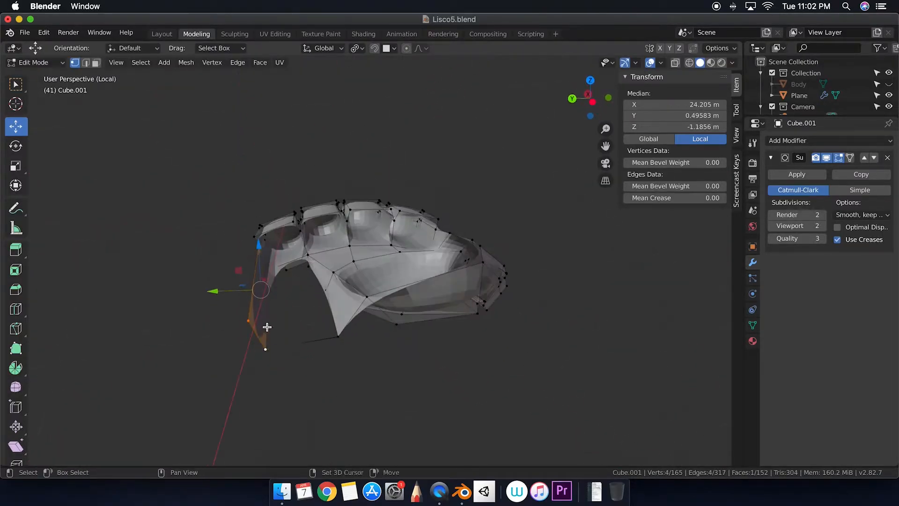
key(f)
Add a centred loop cut across the new side surface and fill a face in the remaining palm opening
middle_drag(416, 312, 375, 286)
key(ctrl+r)
click(404, 193)
click(403, 193)
middle_drag(404, 192, 374, 234)
click(360, 217)
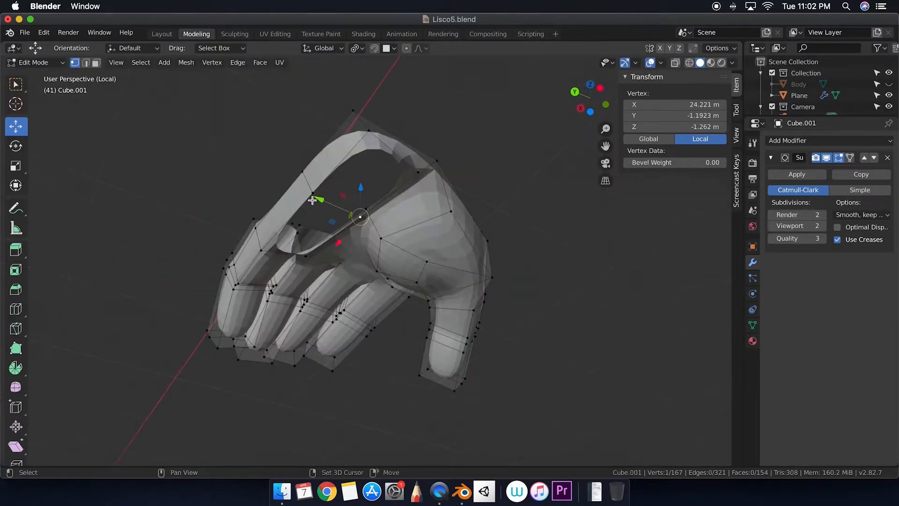
shift+click(306, 256)
middle_drag(306, 256, 309, 235)
key(f)
Move the vertices around the closed palm opening to even out its surface, and leave mesh editing
click(339, 195)
shift+click(271, 303)
key(g)
click(445, 270)
click(262, 206)
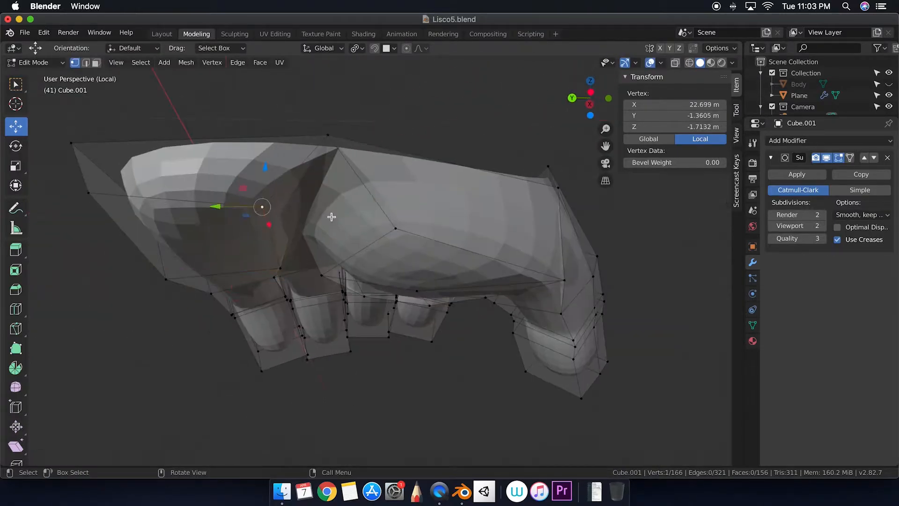
key(g)
click(290, 255)
middle_drag(275, 277, 375, 261)
click(293, 251)
key(Tab)
scroll(352, 267, down, 8)
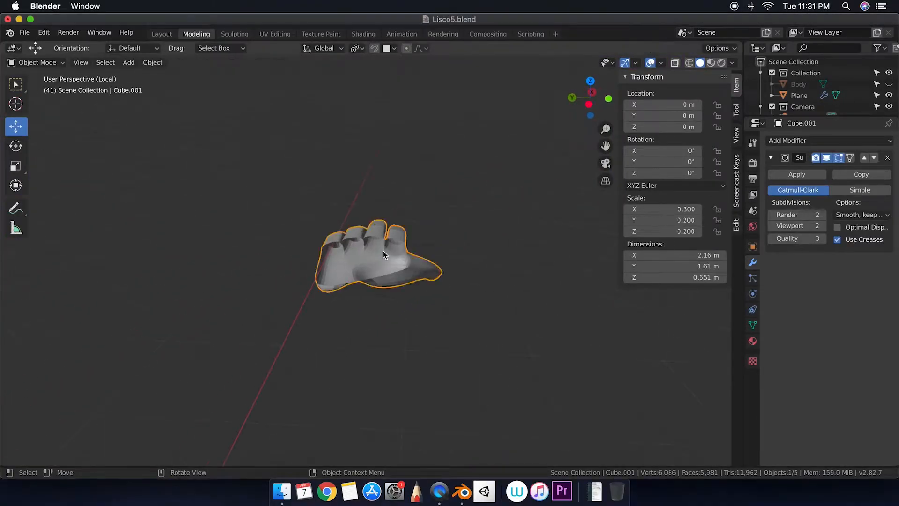
Reopen the hand mesh for editing and move the vertices around the palm and finger bases to smooth their transition
key(Tab)
middle_drag(383, 251, 439, 339)
click(438, 278)
key(g)
click(451, 317)
middle_drag(428, 292, 282, 263)
click(282, 264)
drag(283, 263, 283, 259)
middle_drag(283, 259, 369, 359)
click(369, 359)
drag(370, 359, 369, 346)
middle_drag(369, 346, 298, 311)
Extrude the edges at the finger bases on the open back of the hand and raise them slightly
click(86, 63)
click(364, 320)
middle_drag(363, 320, 338, 328)
shift+click(268, 318)
shift+click(370, 243)
shift+click(408, 230)
middle_drag(408, 230, 387, 241)
click(396, 273)
key(e)
click(333, 299)
drag(385, 241, 388, 230)
middle_drag(387, 230, 409, 266)
Merge the pairs of neighbouring vertices along the knuckles between the fingers
click(75, 62)
click(401, 302)
shift+click(393, 311)
key(alt+m)
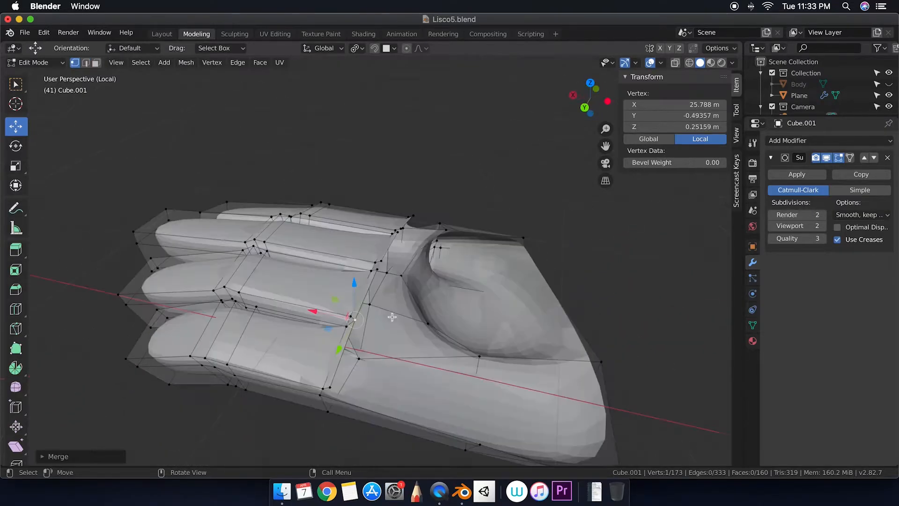
middle_drag(391, 315, 374, 277)
click(376, 274)
shift+click(365, 288)
middle_drag(455, 301, 162, 80)
click(380, 199)
shift+click(387, 192)
key(alt+m)
Fill the remaining gaps between the finger bases along the knuckles with faces
shift+click(380, 127)
middle_drag(380, 126, 489, 382)
shift+click(505, 227)
key(f)
click(397, 224)
key(f)
key(f)
Raise the row of knuckle vertices and extrude its edges toward the wrist to form the back of the hand
click(489, 383)
shift+click(440, 273)
middle_drag(392, 187, 342, 218)
drag(417, 327, 418, 321)
middle_drag(417, 321, 431, 281)
drag(405, 274, 405, 271)
middle_drag(405, 271, 305, 314)
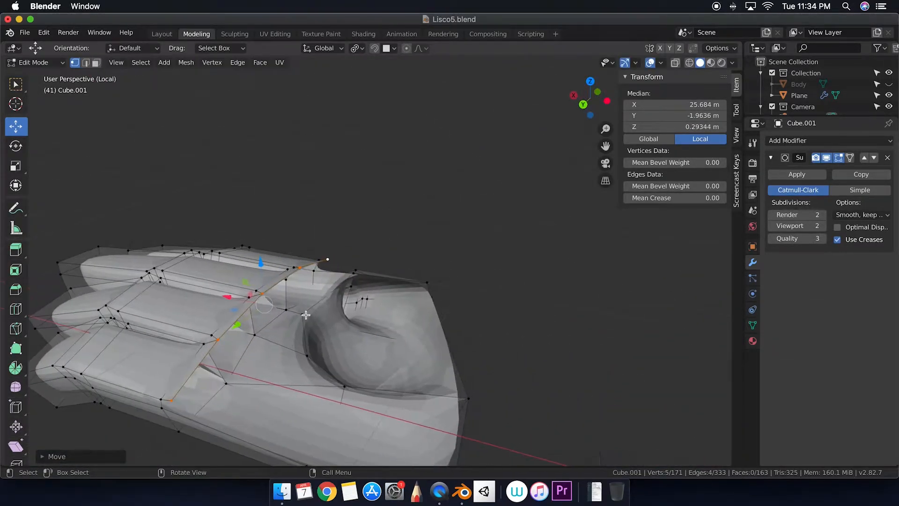
key(e)
click(406, 271)
middle_drag(406, 271, 427, 360)
Move the extruded edge and its individual vertices in the top view to even out the back of the hand
key(KP_7)
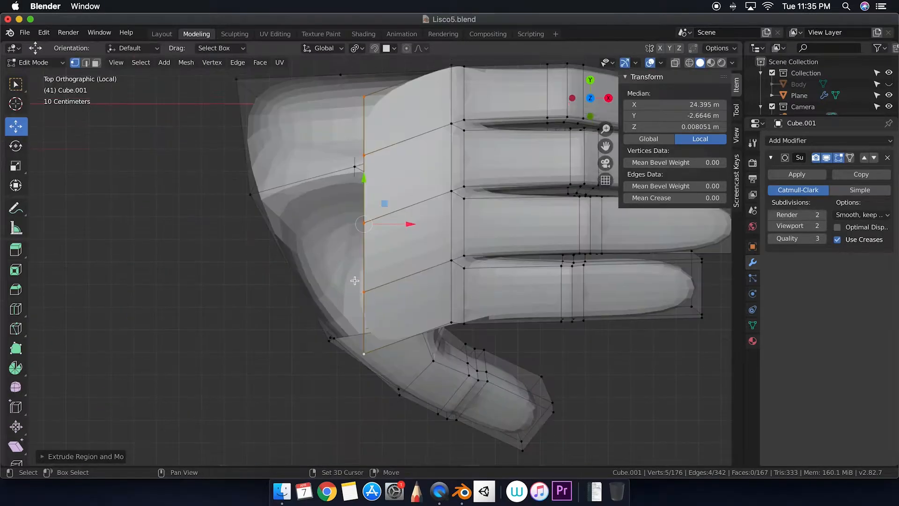
key(g)
click(351, 252)
middle_drag(352, 252, 354, 244)
click(374, 134)
key(g)
click(357, 370)
key(KP_7)
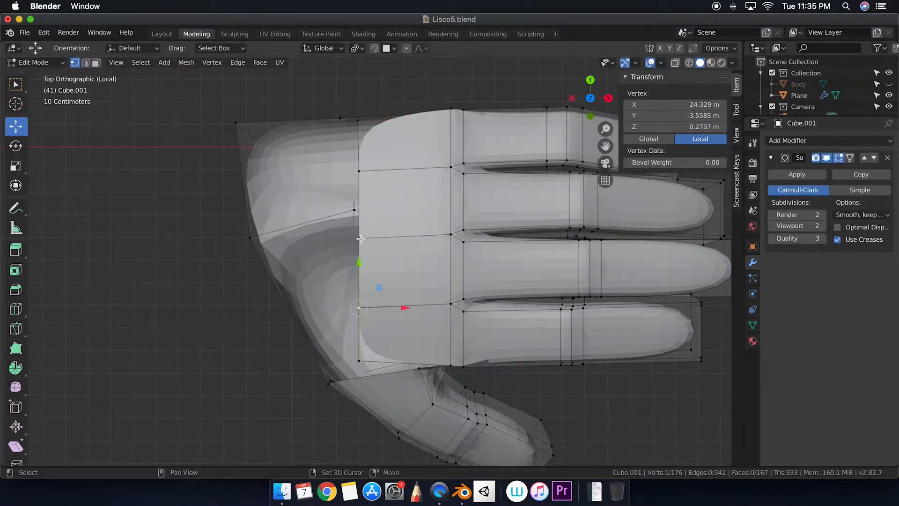
middle_drag(332, 238, 380, 262)
click(409, 332)
middle_drag(410, 332, 385, 317)
key(g)
click(317, 323)
Connect two vertices near the thumb base with a new edge to join it to the back of the hand
middle_drag(317, 323, 478, 367)
click(827, 158)
click(826, 158)
click(515, 342)
middle_drag(516, 342, 327, 358)
click(382, 391)
shift+click(409, 391)
key(j)
Move the vertices around the thumb base and nearby knuckle to smooth the thumb's transition into the hand
middle_drag(289, 388, 421, 412)
click(533, 300)
click(490, 359)
middle_drag(490, 358, 520, 396)
click(483, 369)
key(g)
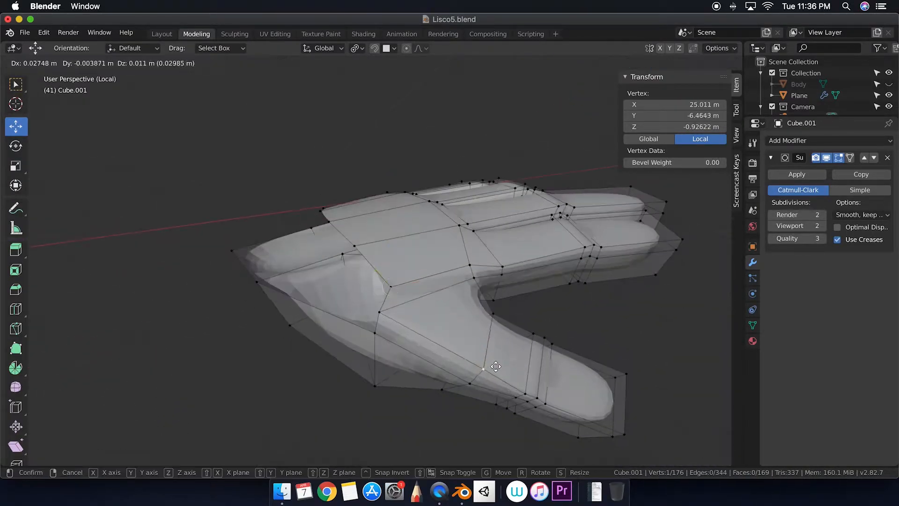
middle_drag(630, 430, 562, 398)
click(438, 249)
key(g)
click(440, 249)
middle_drag(441, 248, 314, 282)
Select a row of vertices across the back of the hand and raise it slightly
click(291, 334)
key(Tab)
key(Tab)
shift+click(283, 274)
shift+click(292, 229)
shift+click(303, 195)
drag(289, 193, 289, 185)
middle_drag(280, 196, 348, 277)
Slide a vertex on the little-finger side of the hand and fill the side opening toward the wrist with a face
click(357, 302)
key(g)
key(g)
middle_drag(370, 305, 421, 294)
shift+click(337, 270)
click(361, 292)
shift+click(275, 289)
shift+click(507, 346)
key(f)
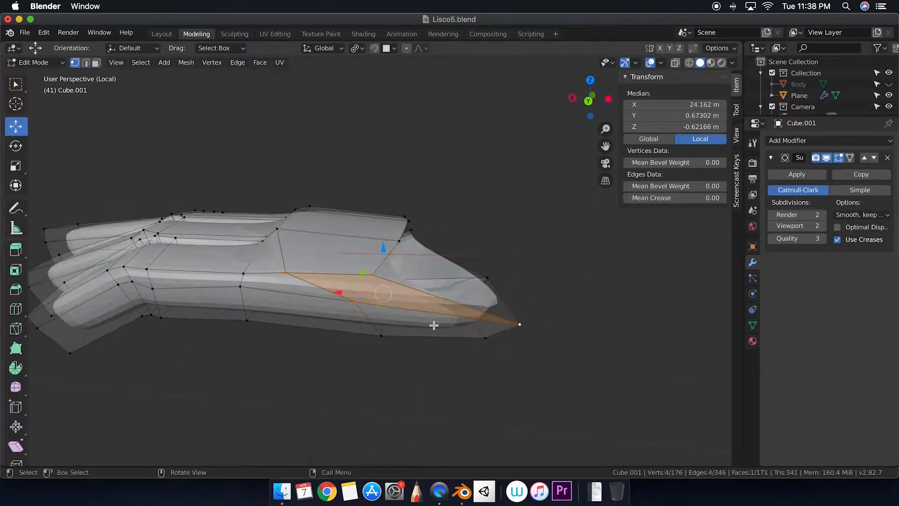
Raise two vertices on the back of the hand slightly and leave mesh editing
key(Tab)
middle_drag(434, 325, 561, 321)
key(Tab)
click(305, 277)
shift+click(423, 241)
drag(365, 224, 361, 217)
middle_drag(361, 217, 363, 220)
scroll(363, 220, down, 4)
click(514, 283)
key(Tab)
middle_drag(514, 283, 516, 284)
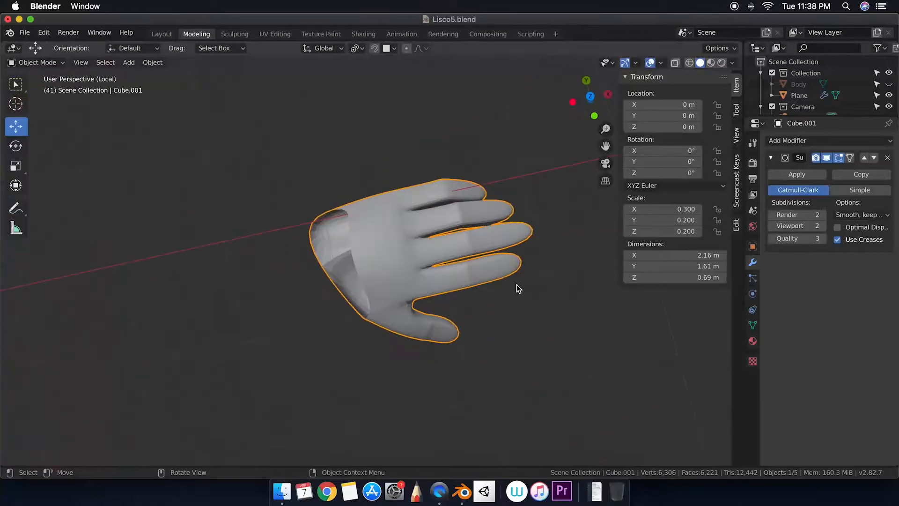
Select neighbouring vertices on the hand mesh and rotate them to refine its shape
key(Tab)
key(Tab)
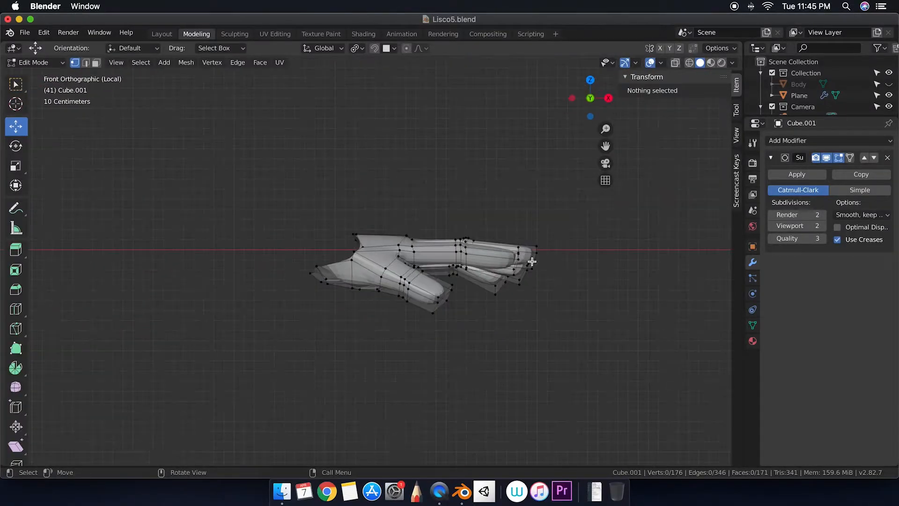
middle_drag(531, 262, 547, 281)
click(429, 424)
shift+click(434, 407)
shift+click(435, 397)
click(378, 362)
key(r)
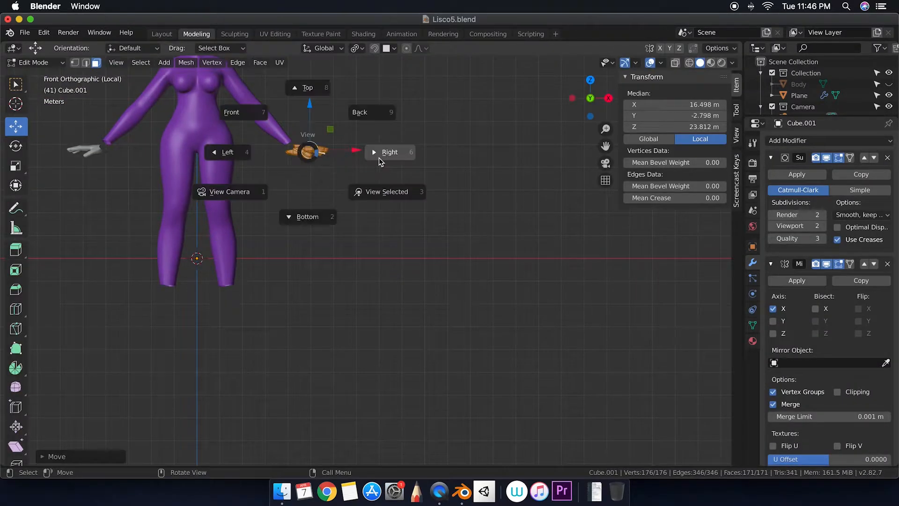
Rotate the whole hand in the front view so its fingers point down, and place it below the forearm's end
click(379, 152)
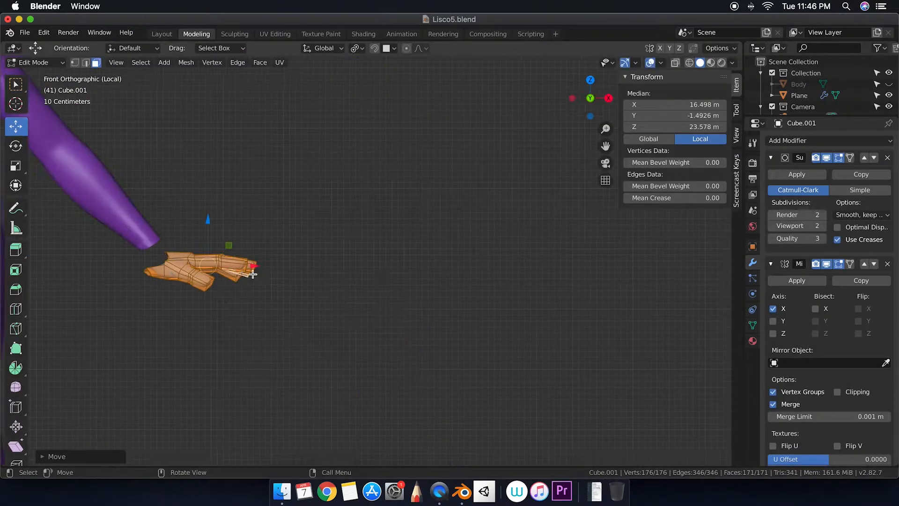
key(r)
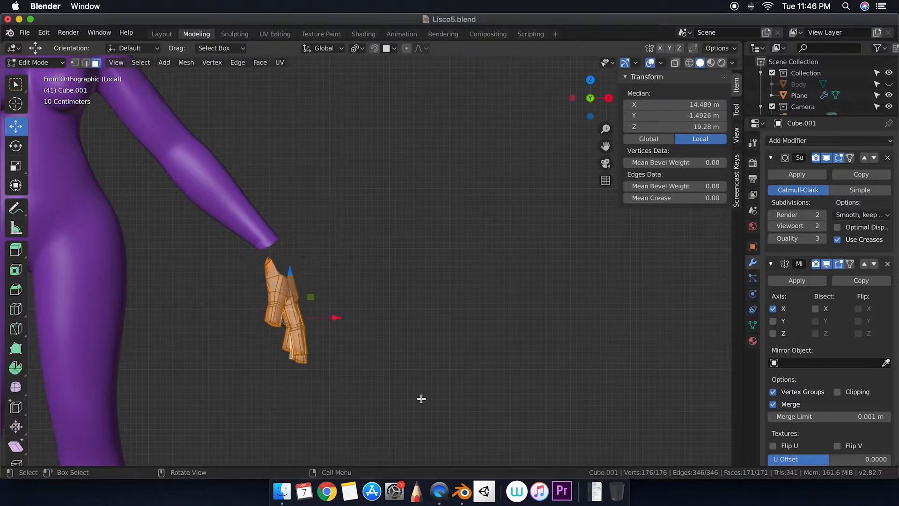
click(299, 305)
Scale the whole hand down to suit the forearm and position it closer to the wrist
key(KP_3)
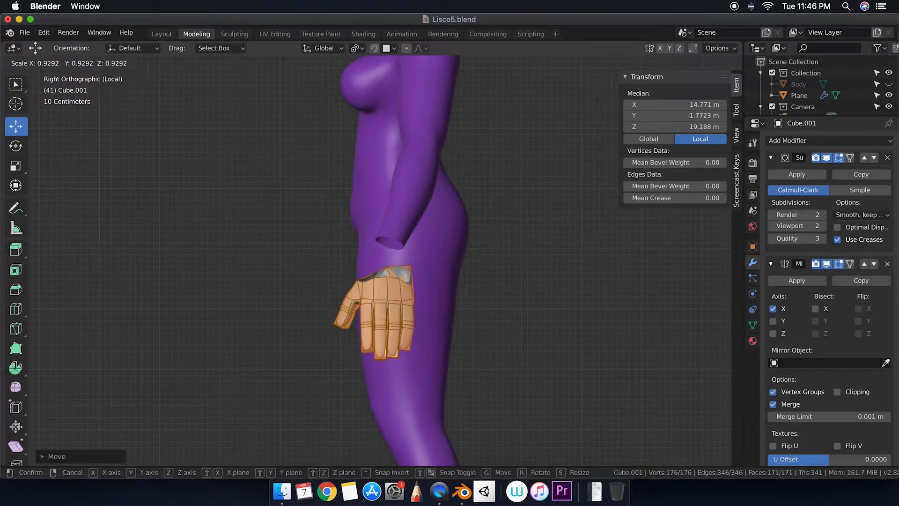
click(397, 295)
key(KP_1)
key(Tab)
middle_drag(335, 299, 428, 287)
click(374, 302)
key(Tab)
key(s)
click(360, 302)
key(Tab)
key(Tab)
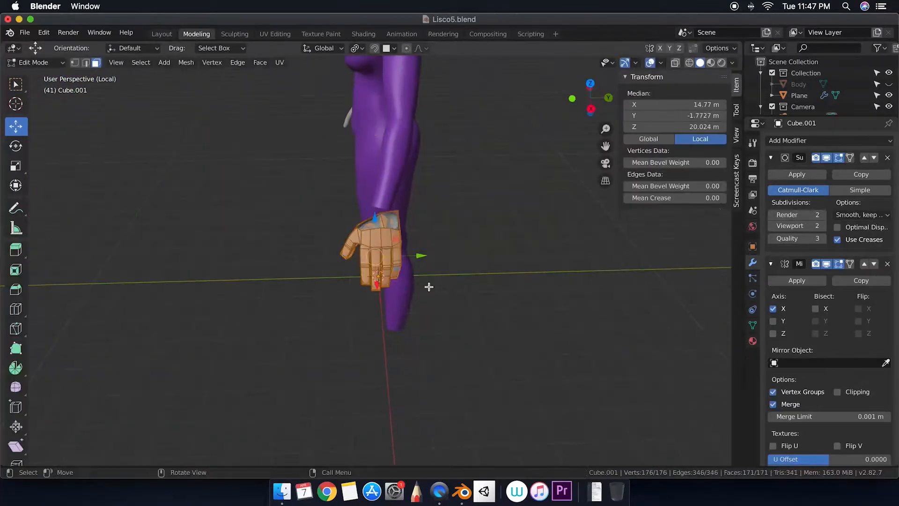
Move the hand beneath the wrist, adjust its scale again, and leave mesh editing
middle_drag(380, 319, 377, 307)
key(g)
click(380, 337)
key(s)
click(412, 370)
key(Tab)
middle_drag(412, 370, 421, 373)
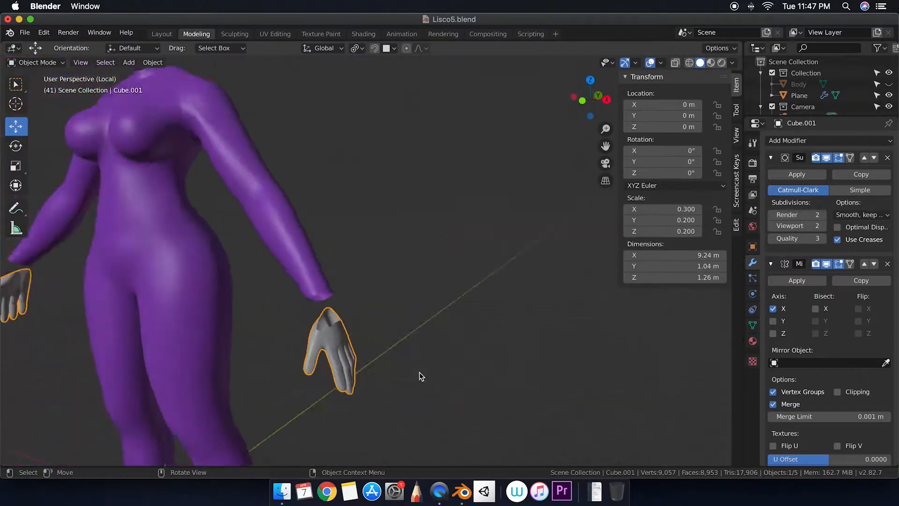
Rotate the hand to follow the forearm's direction, leave mesh editing, and save the file
key(grave)
key(r)
key(Escape)
key(Tab)
key(grave)
middle_drag(365, 372, 469, 384)
click(265, 335)
key(r)
click(468, 381)
key(Tab)
key(ctrl+s)
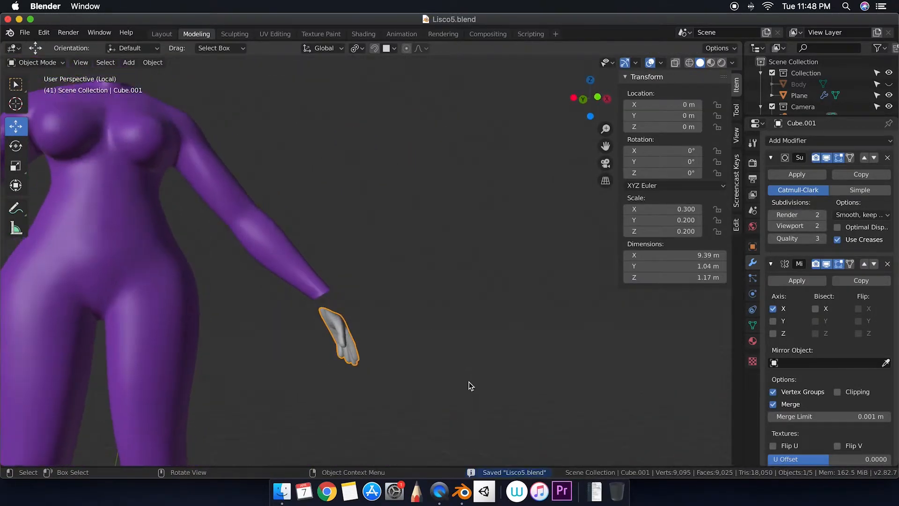
Join the hand to the body mesh and open the combined mesh for editing
shift+middle_drag(304, 263, 302, 261)
click(302, 262)
key(Tab)
Hide the Displace modifier in the viewport and delete the face capping the hand's wrist opening
middle_drag(361, 269, 338, 324)
key(3)
click(339, 323)
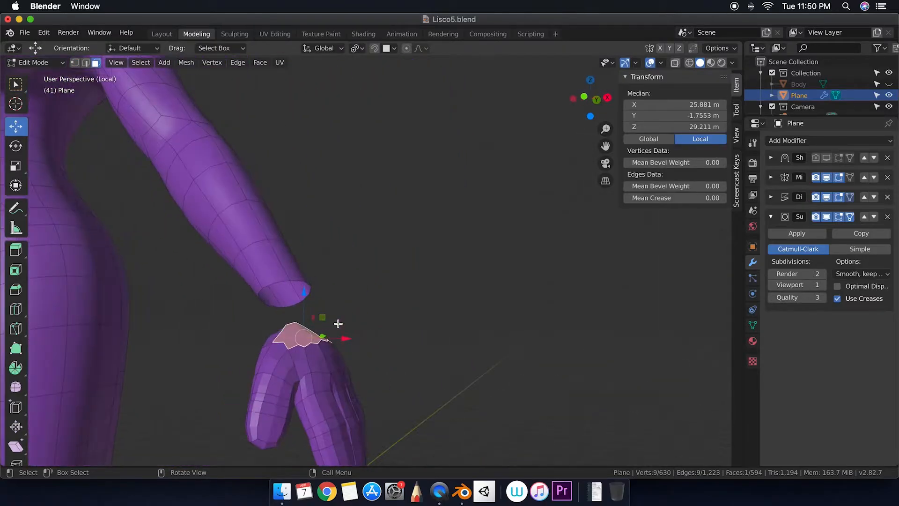
click(827, 196)
middle_drag(449, 295, 339, 303)
key(x)
click(262, 345)
Select all linked geometry of the hand and rotate it slightly in the side view to line up with the forearm
middle_drag(263, 345, 431, 333)
key(l)
key(r)
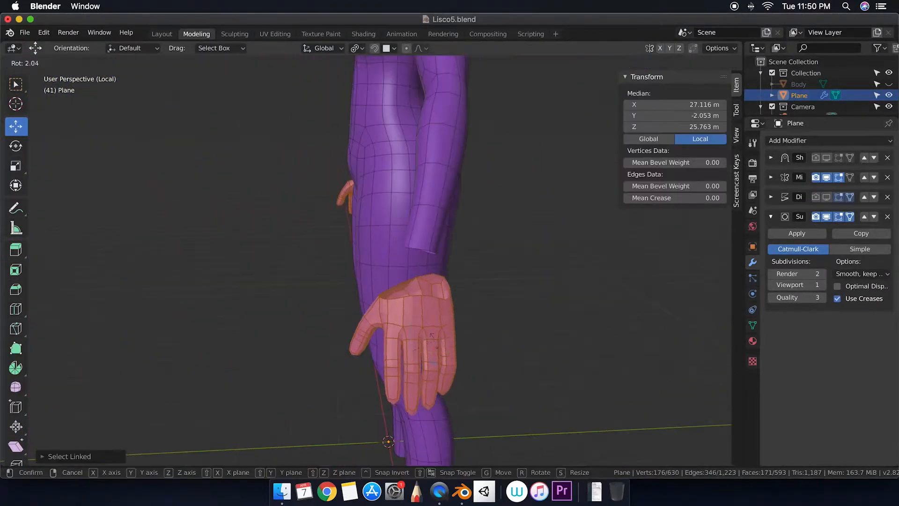
drag(449, 347, 454, 348)
middle_drag(454, 347, 402, 333)
Select the edges around the hand's open wrist, extrude them toward the forearm, and scale the new ring
key(2)
click(342, 297)
scroll(342, 296, up, 5)
middle_drag(342, 297, 318, 314)
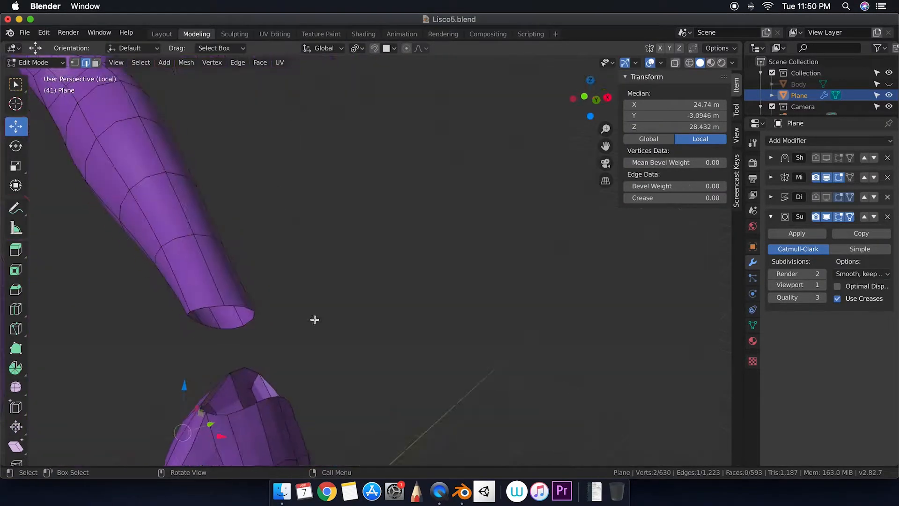
middle_drag(271, 406, 312, 344)
ctrl+click(231, 190)
ctrl+click(164, 339)
shift+click(164, 339)
click(272, 297)
middle_drag(272, 296, 398, 302)
key(s)
click(276, 295)
Move individual vertices of the extruded wrist rim to even out its outline below the forearm
click(155, 187)
click(470, 185)
middle_drag(469, 184, 328, 211)
click(614, 230)
key(g)
click(614, 235)
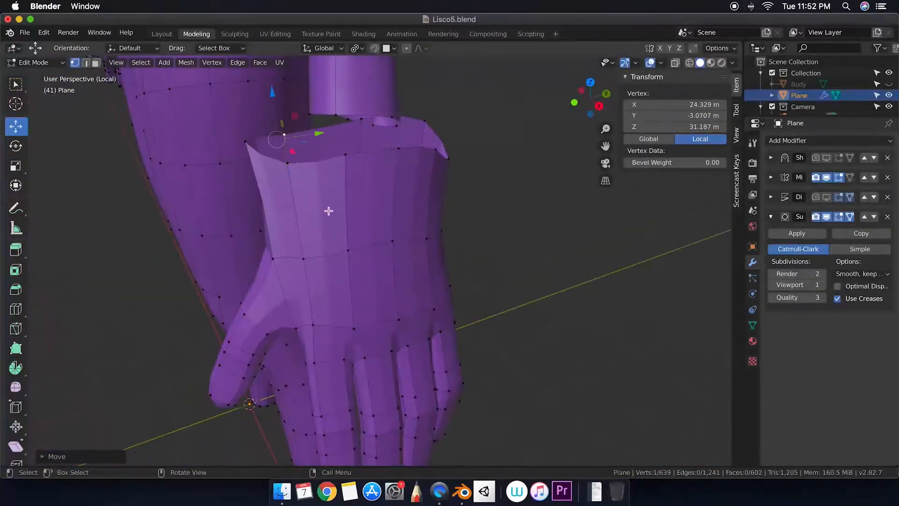
drag(402, 173, 412, 171)
middle_drag(412, 171, 303, 216)
click(299, 206)
key(g)
click(287, 178)
middle_drag(287, 167, 398, 208)
Select vertices one by one around the extruded wrist section and scale them
middle_drag(317, 207, 262, 204)
click(305, 199)
shift+click(401, 195)
middle_drag(402, 199, 374, 206)
shift+click(402, 143)
shift+click(422, 150)
shift+click(454, 222)
shift+click(363, 199)
shift+click(435, 201)
ctrl+middle_drag(435, 201, 617, 213)
key(s)
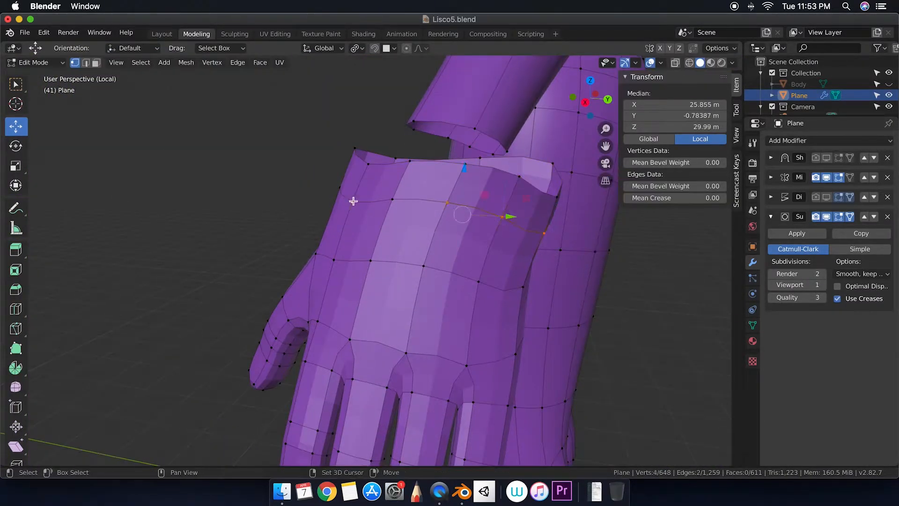
Extend the selection around the wrist's middle vertex ring and scale that ring inward
shift+click(392, 200)
middle_drag(392, 202, 529, 210)
ctrl+click(279, 219)
middle_drag(279, 218, 328, 243)
ctrl+click(272, 237)
middle_drag(271, 237, 556, 255)
shift+click(277, 206)
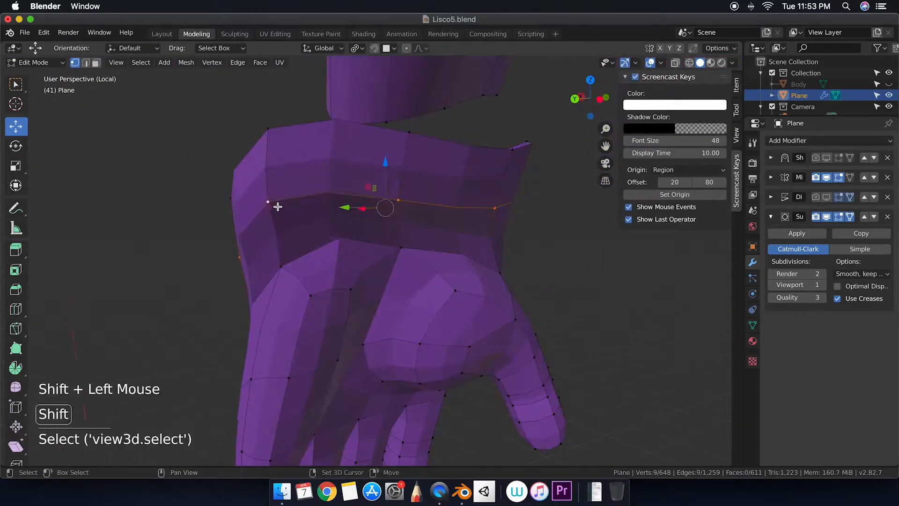
middle_drag(278, 207, 394, 252)
key(s)
click(501, 234)
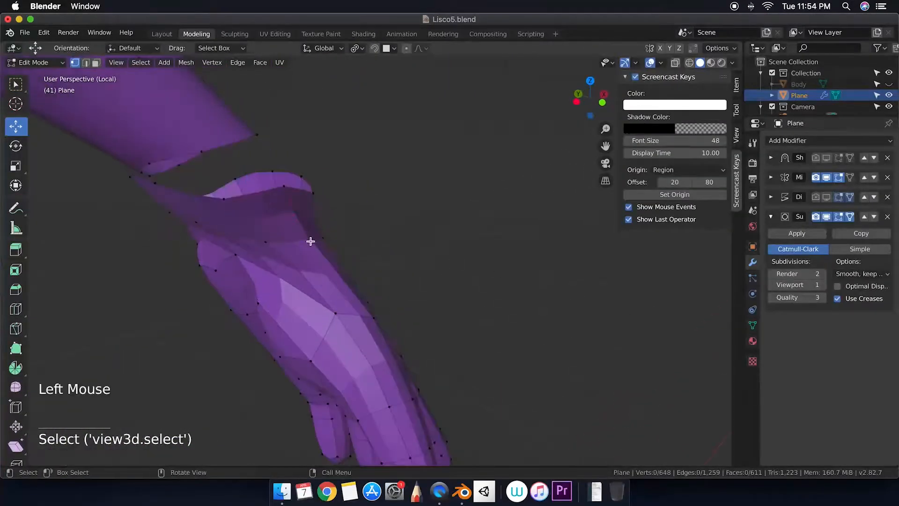
Reposition single vertices on the narrowed wrist ring, working around it from several sides
click(312, 240)
drag(323, 237, 304, 235)
middle_drag(304, 234, 456, 325)
drag(299, 222, 286, 227)
middle_drag(286, 227, 423, 277)
drag(277, 228, 286, 228)
middle_drag(286, 227, 381, 245)
Adjust the vertices at the outer edge of the hand just below the wrist and leave mesh editing
click(552, 272)
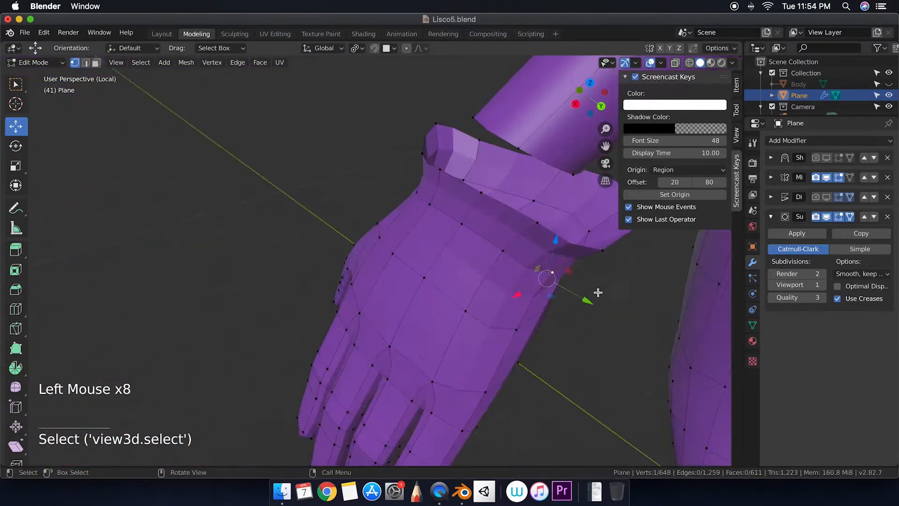
key(g)
click(599, 279)
middle_drag(598, 279, 614, 303)
click(450, 362)
click(485, 358)
key(g)
click(498, 357)
key(Tab)
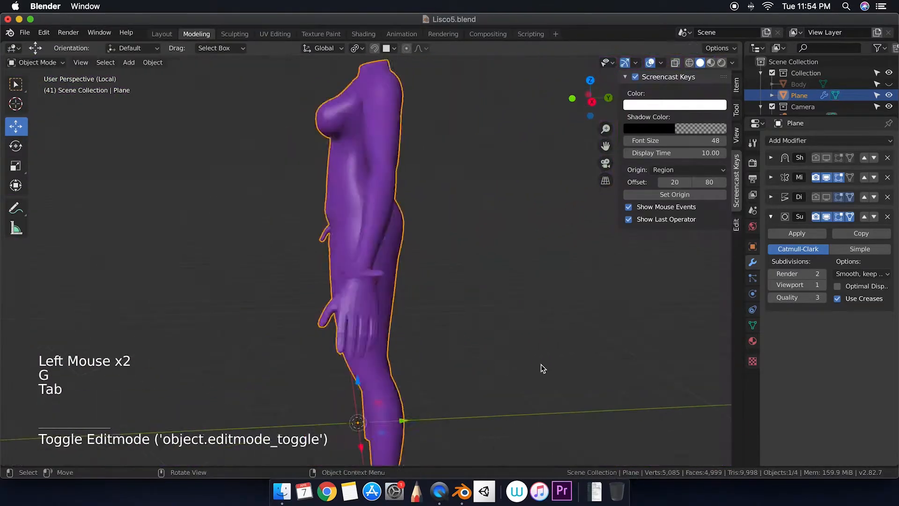
Reopen the body mesh for editing and circle-select the palm vertices beside the thumb
scroll(540, 365, left, 10)
scroll(541, 364, up, 5)
click(409, 346)
click(410, 348)
key(Tab)
key(c)
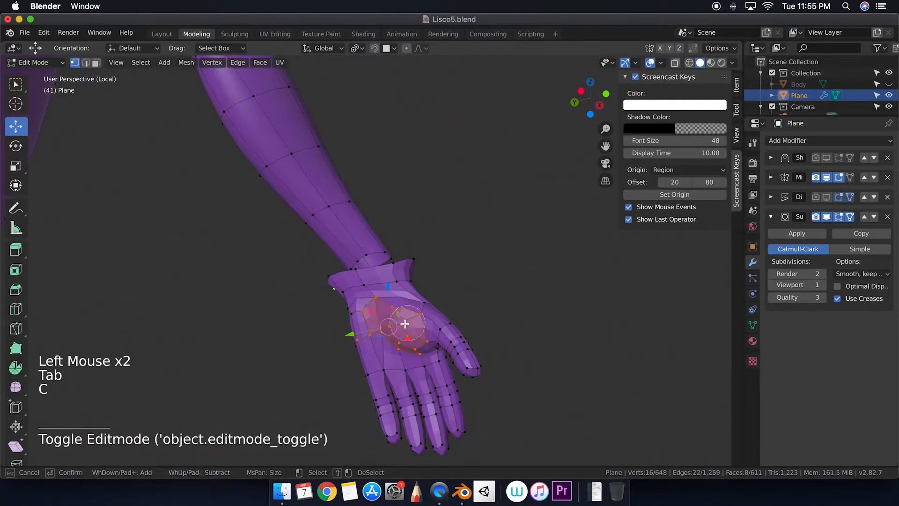
click(376, 338)
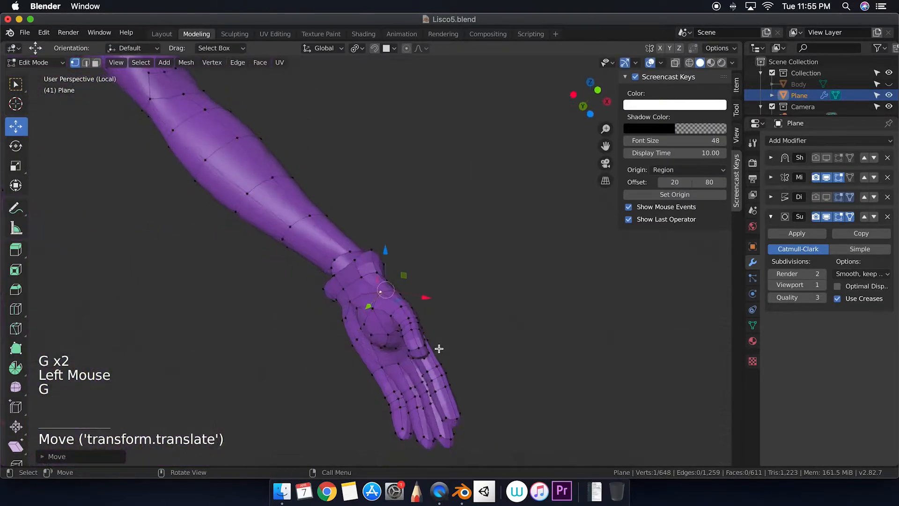
Move three vertices around the palm and wrist one at a time to refine the hand's shape
click(417, 324)
key(g)
click(417, 337)
scroll(417, 338, right, 10)
click(397, 322)
key(g)
click(415, 353)
click(362, 330)
key(g)
click(370, 333)
Move two more vertices beside the wrist cuff and leave mesh editing
scroll(406, 361, right, 10)
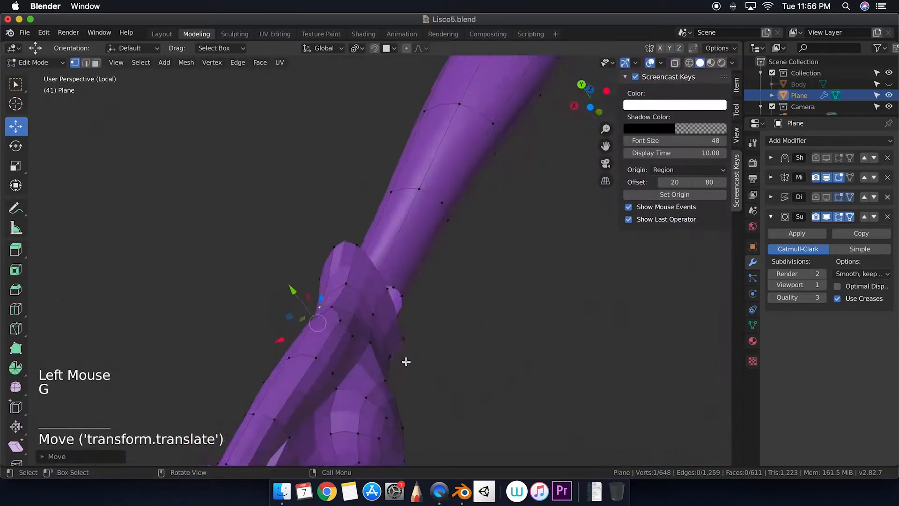
click(370, 344)
key(g)
click(363, 339)
click(363, 344)
key(g)
click(509, 331)
scroll(509, 332, down, 10)
key(Tab)
Examine the attached hand and wrist cuff from several angles, both in object view and with the mesh open
scroll(511, 332, right, 10)
scroll(510, 332, left, 10)
click(501, 333)
scroll(501, 333, right, 10)
scroll(501, 333, right, 5)
click(372, 309)
ctrl+scroll(372, 309, up, 10)
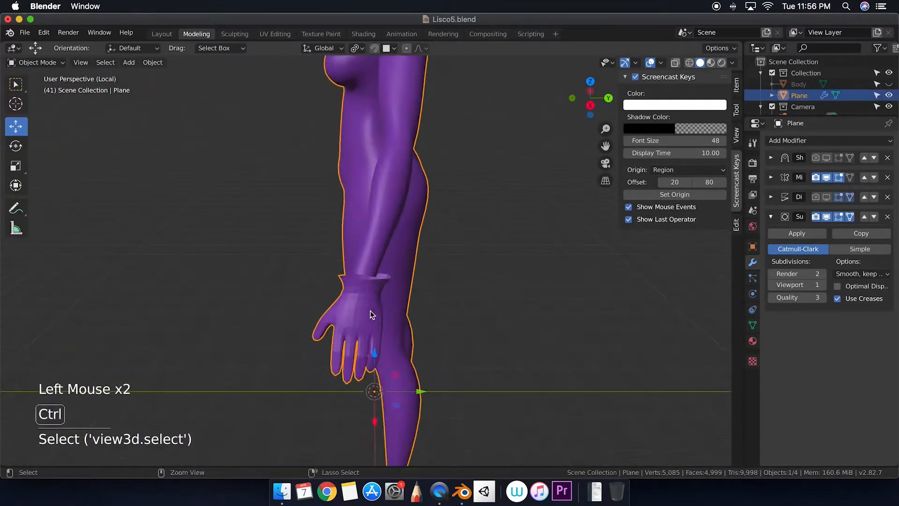
key(Tab)
click(371, 311)
click(381, 318)
scroll(389, 322, left, 10)
key(Tab)
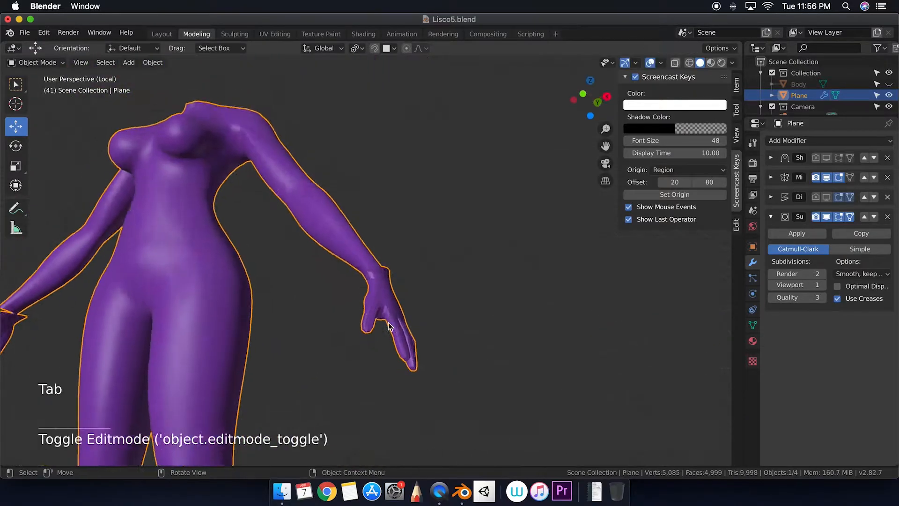
click(448, 315)
scroll(448, 315, up, 10)
key(Tab)
click(497, 311)
key(Tab)
Shade the whole body smooth and check the arm and hand
click(382, 300)
click(152, 62)
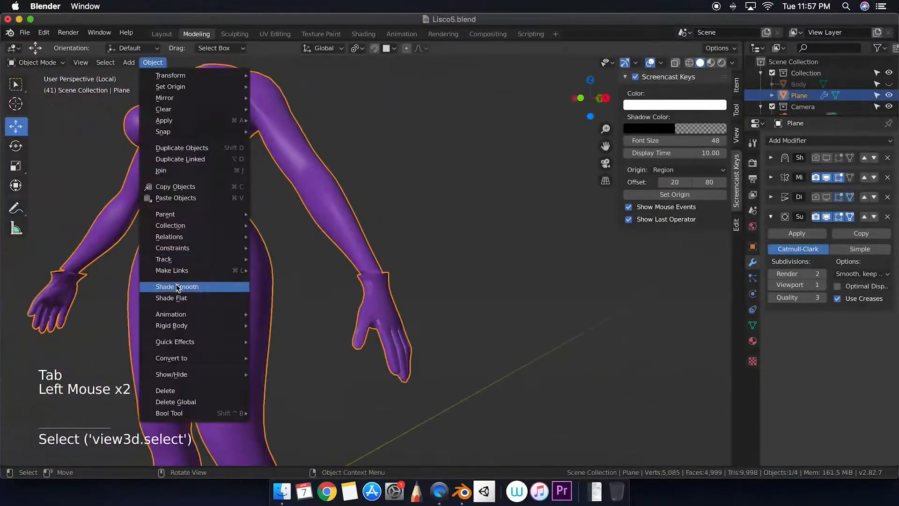
click(176, 287)
click(493, 287)
scroll(493, 286, right, 10)
scroll(493, 287, left, 10)
ctrl+scroll(493, 286, down, 5)
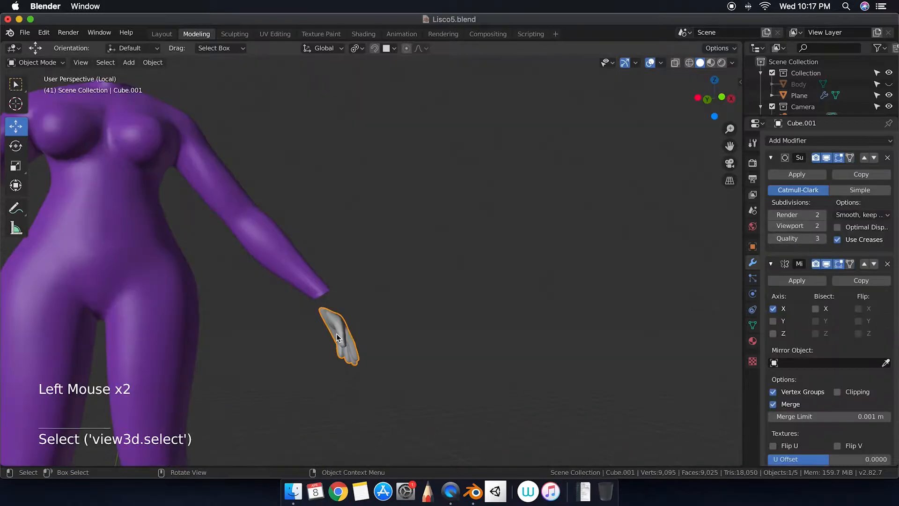
Delete the wrist's cap face on the separate hand mesh and extrude the open wrist edges toward the forearm
key(Tab)
click(465, 285)
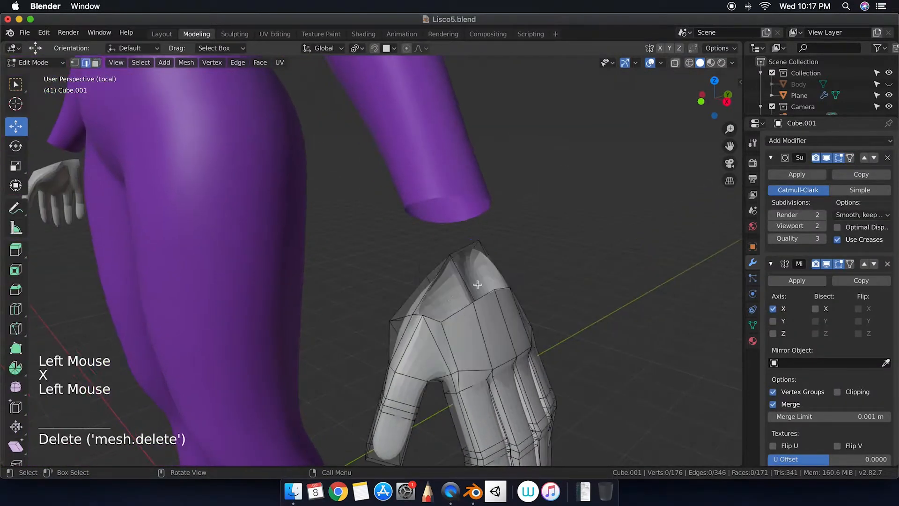
shift+super+click(431, 318)
key(super+comma)
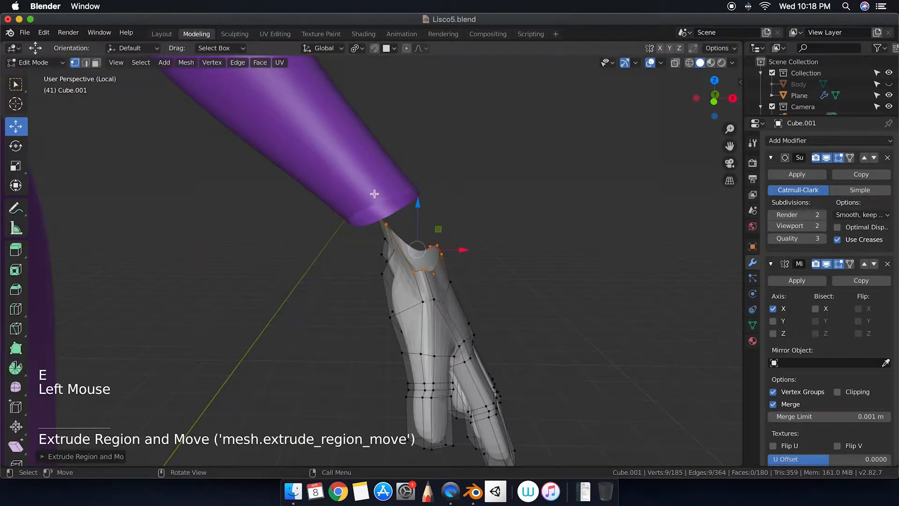
right_click(424, 220)
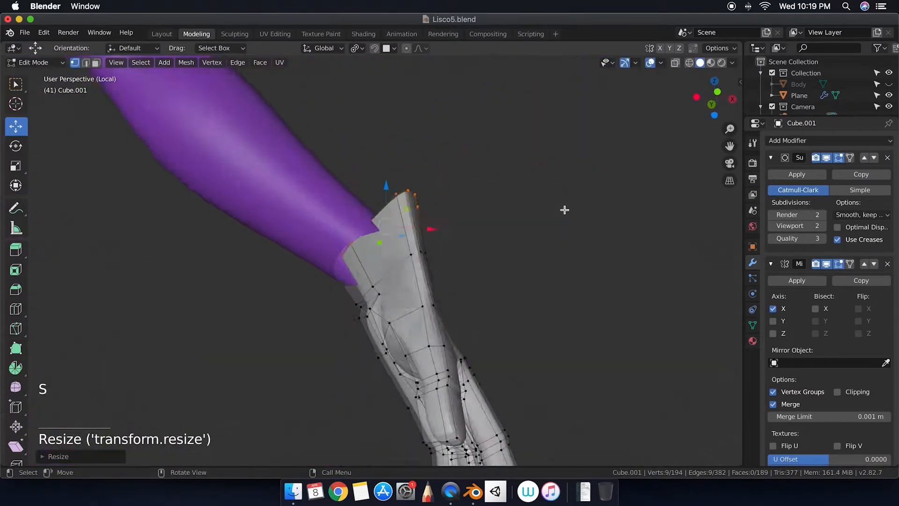
Scale the hand's extruded wrist loops and move the lower loop into place beneath the forearm's end
key(x)
scroll(372, 212, down, 5)
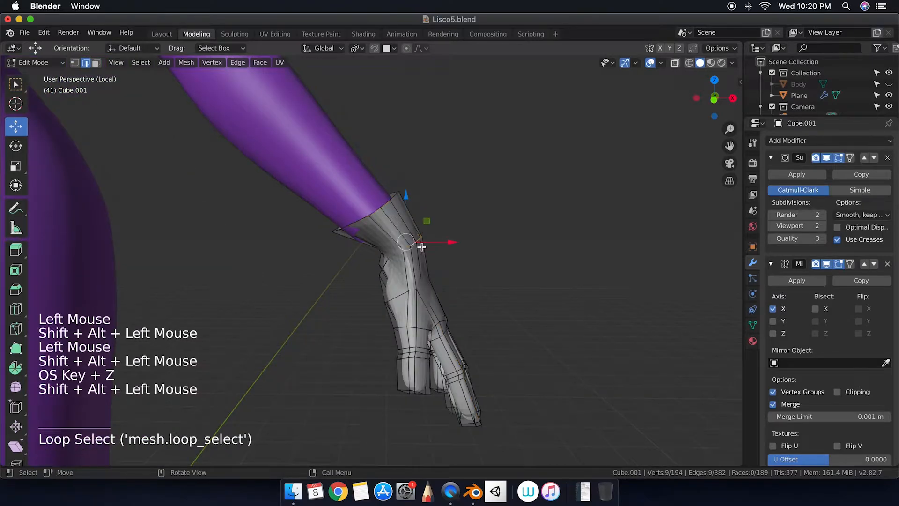
key(s)
key(g)
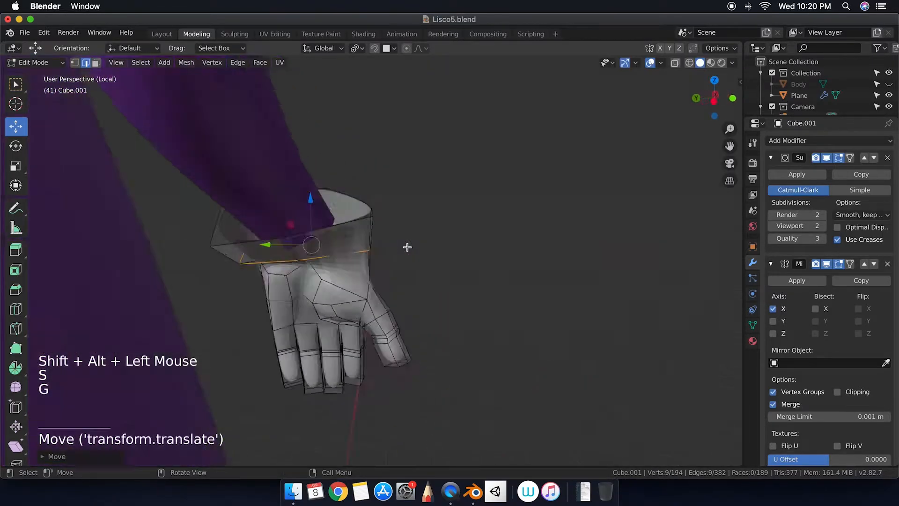
click(408, 247)
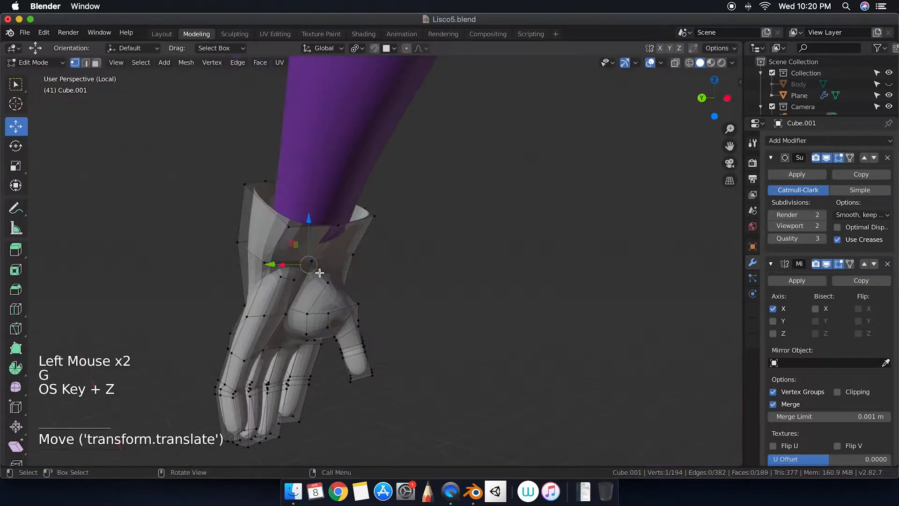
Move individual vertices of the wrist cuff to shape it around the forearm
click(335, 251)
key(g)
click(367, 203)
key(g)
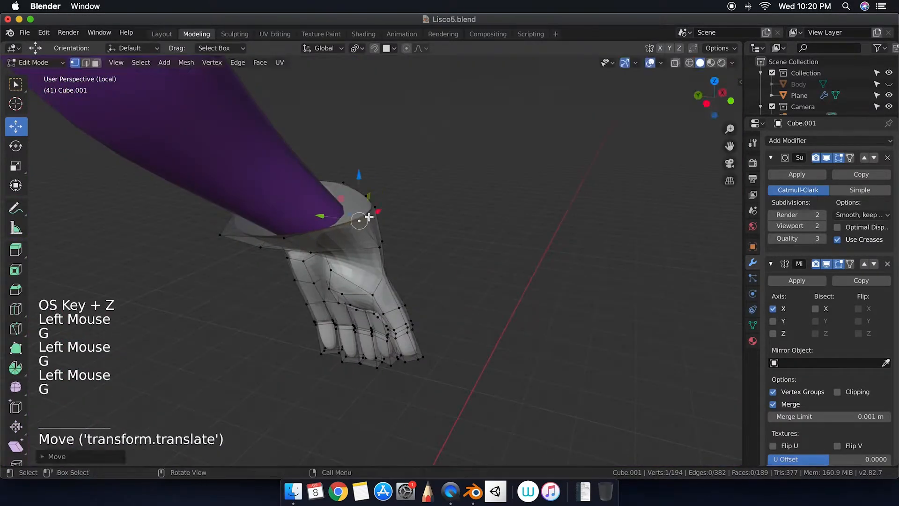
double_click(413, 231)
key(g)
Adjust a cuff rim vertex and a vertex on the side of the hand using smooth proportional editing at size 0.20
click(387, 192)
key(g)
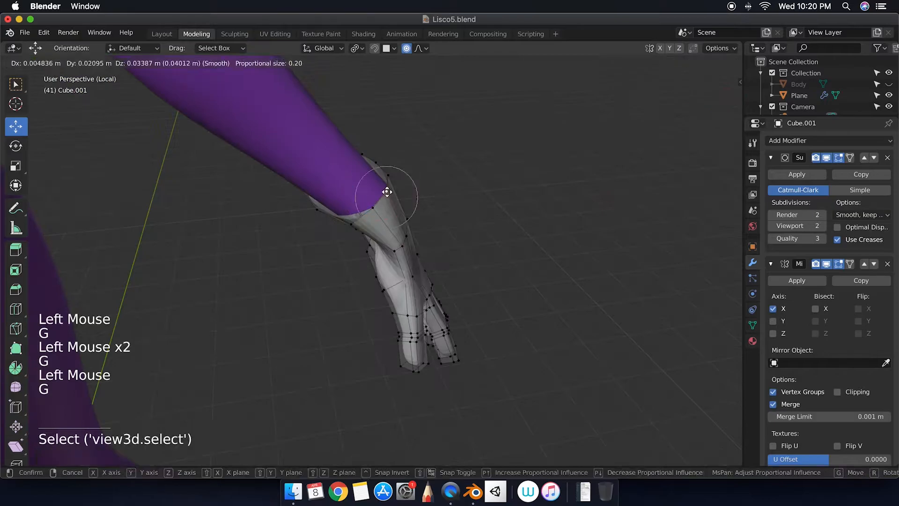
click(387, 192)
key(g)
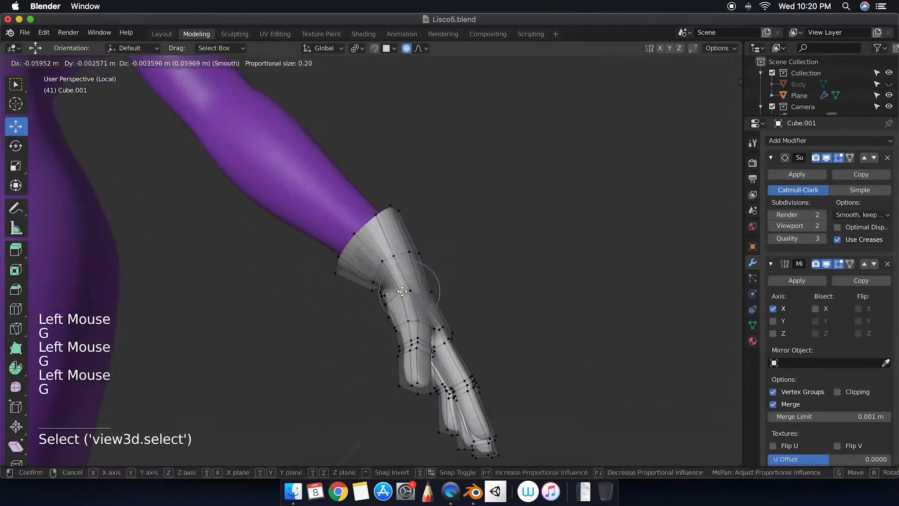
click(401, 303)
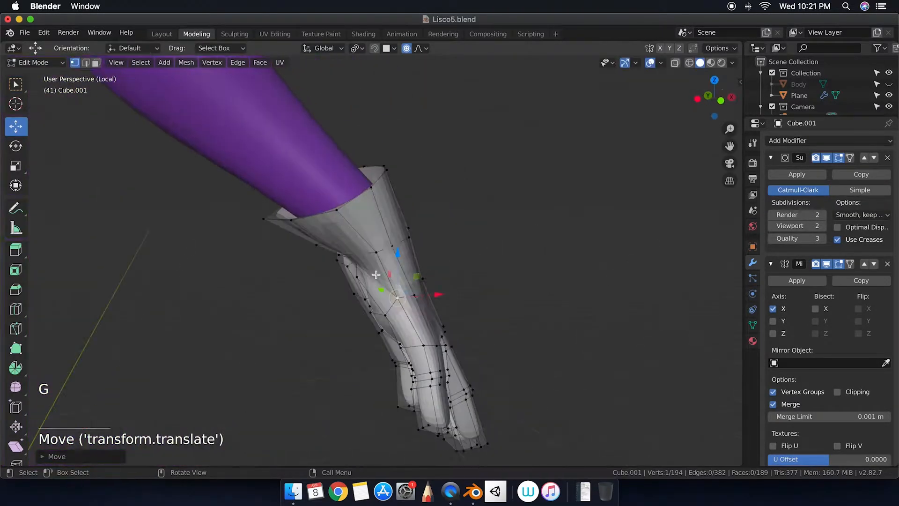
Select vertex paths across the back of the wrist and move them with proportional editing at size 0.09
click(431, 307)
shift+click(422, 253)
shift+super+click(518, 279)
key(g)
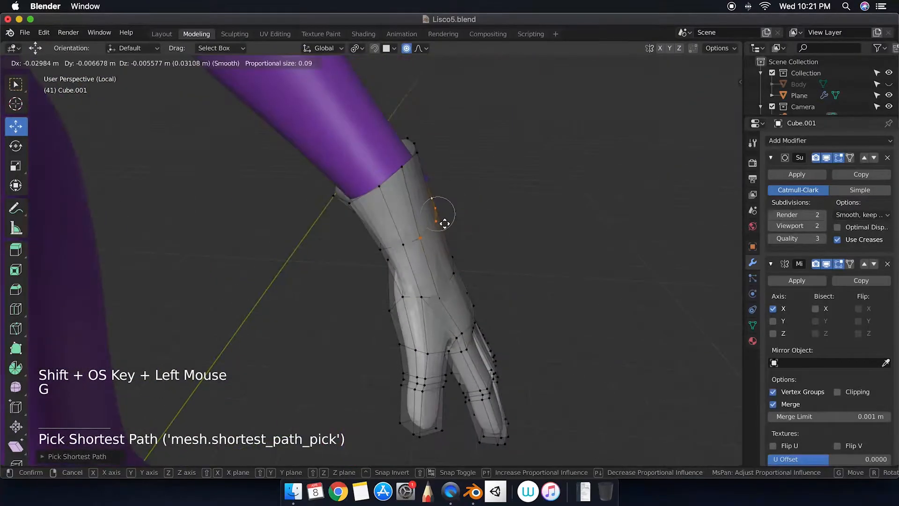
click(501, 298)
shift+super+click(482, 295)
key(g)
click(485, 295)
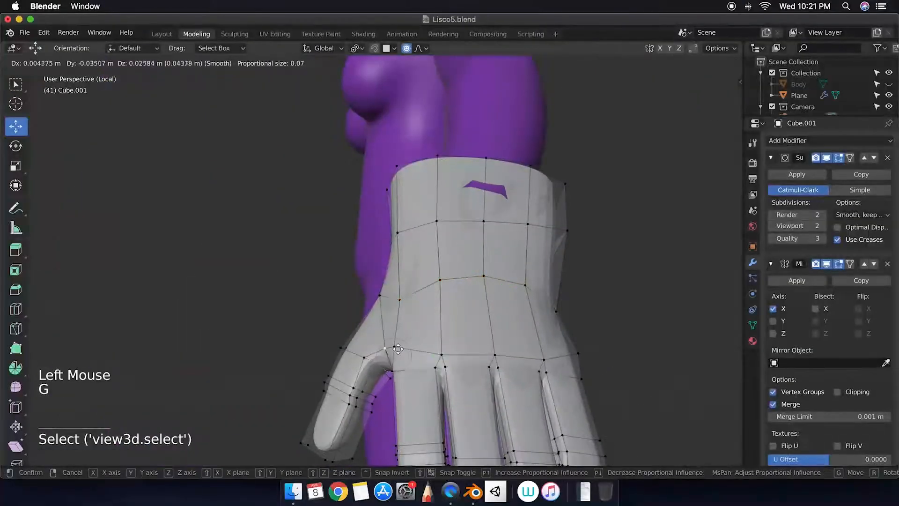
Move the vertex at the thumb's base with proportional size 0.07 and adjust the vertices beside the wrist
click(401, 350)
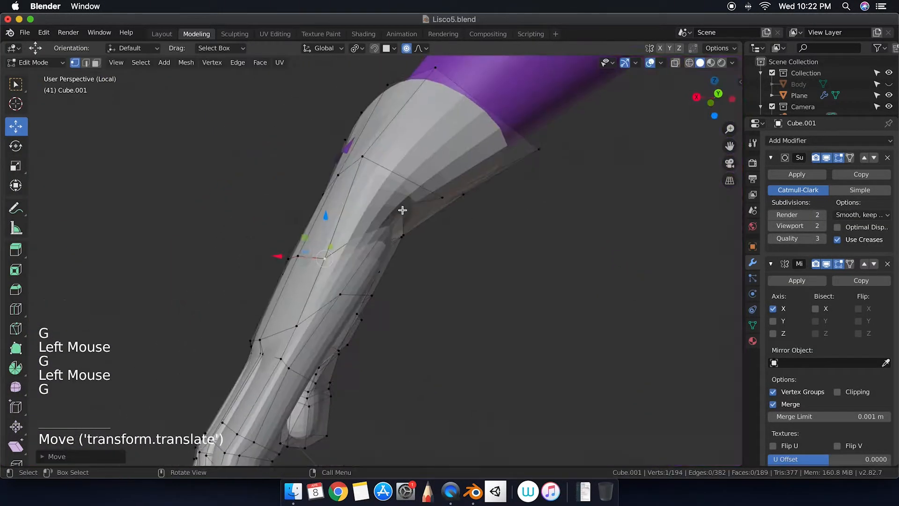
shift+click(300, 245)
key(g)
click(318, 254)
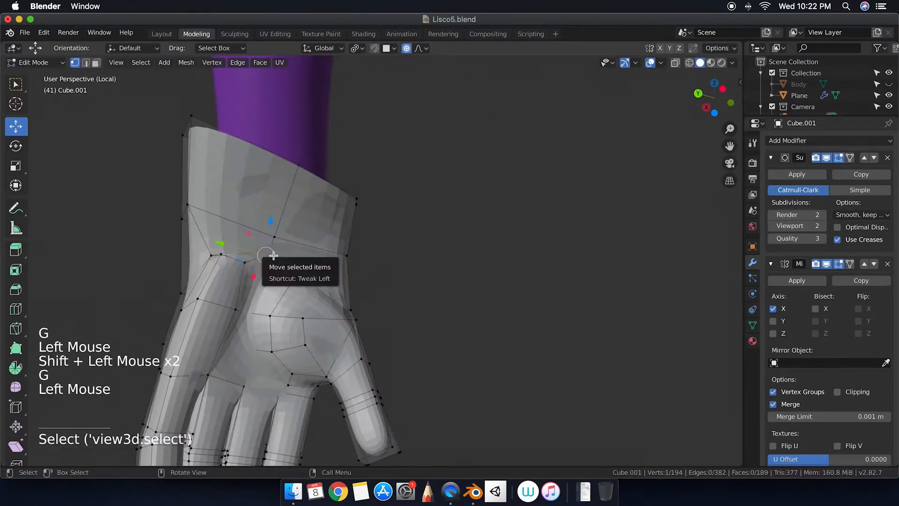
Slide a palm-side wrist vertex along its edge and move the neighbouring pair of cuff rim vertices with proportional editing
key(g)
key(g)
click(245, 209)
shift+click(273, 275)
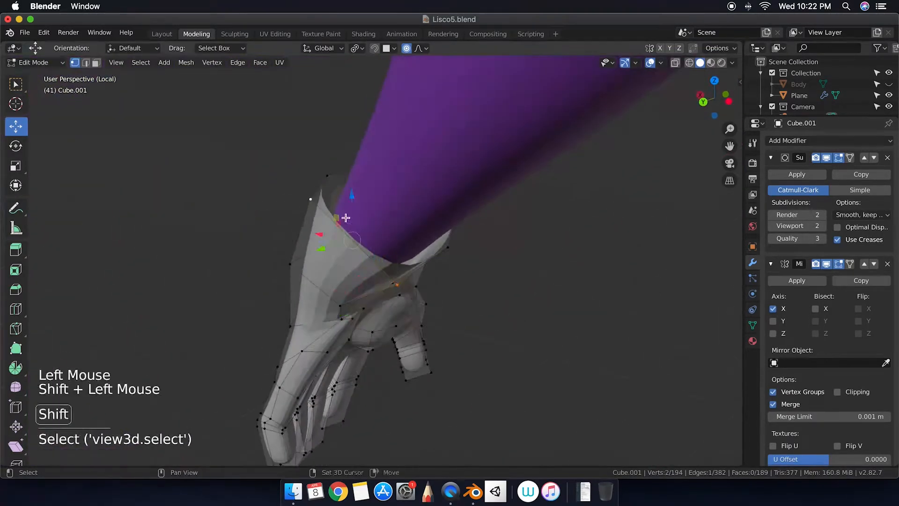
key(g)
click(299, 263)
Move and slide single vertices along the inner side of the cuff to refine its outline around the wrist
key(g)
click(406, 291)
key(g)
click(406, 292)
key(g)
key(g)
click(477, 285)
key(g)
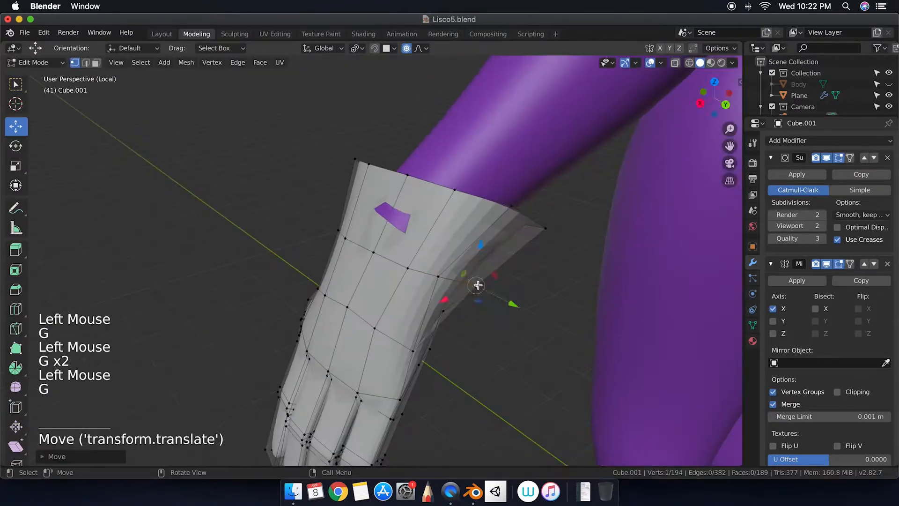
click(478, 284)
Adjust individual vertices on the flared rear side of the cuff's rim
key(Tab)
click(434, 283)
key(Tab)
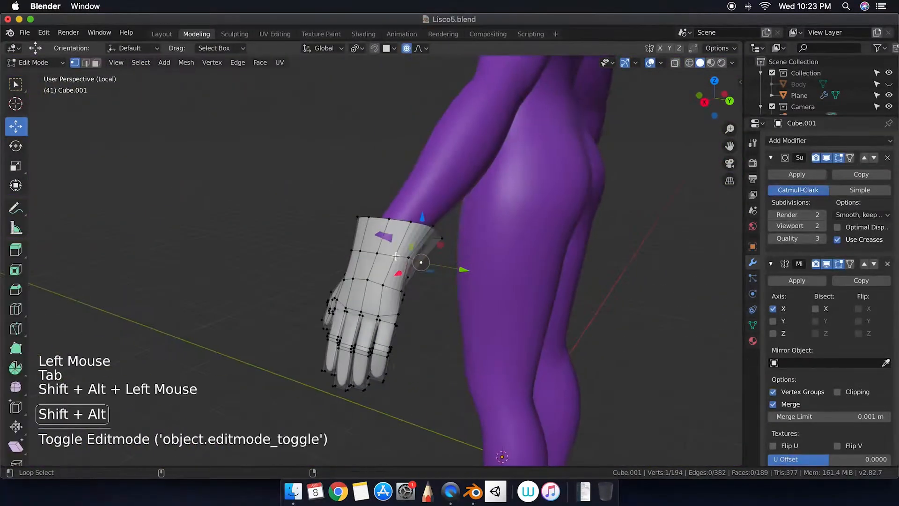
click(475, 248)
key(g)
click(496, 213)
key(g)
Select the cuff's open rim loop and extrude it with proportional size 0.05 to form a lip
alt+shift+click(485, 222)
key(super+z)
alt+shift+click(485, 222)
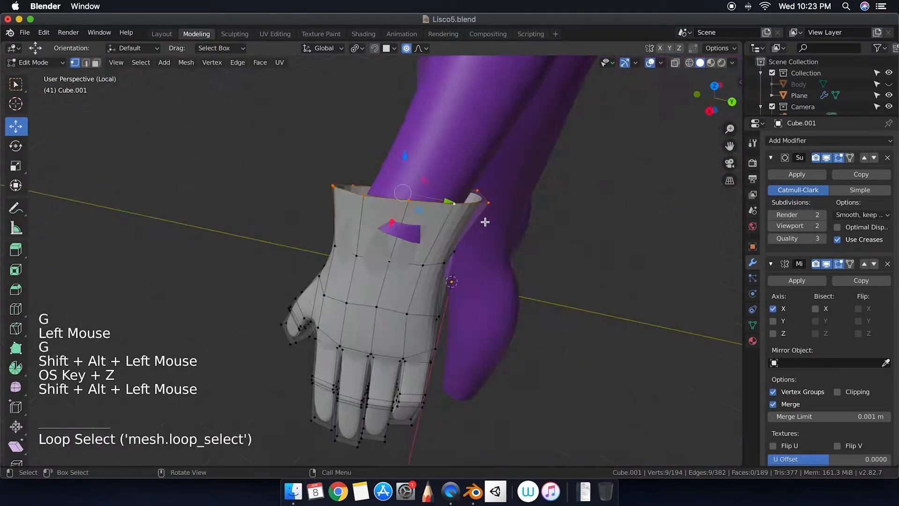
key(g)
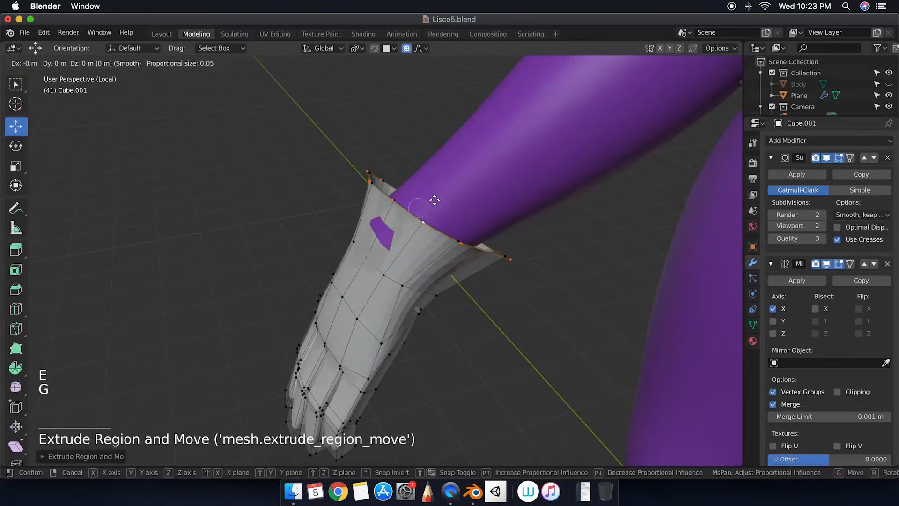
key(e)
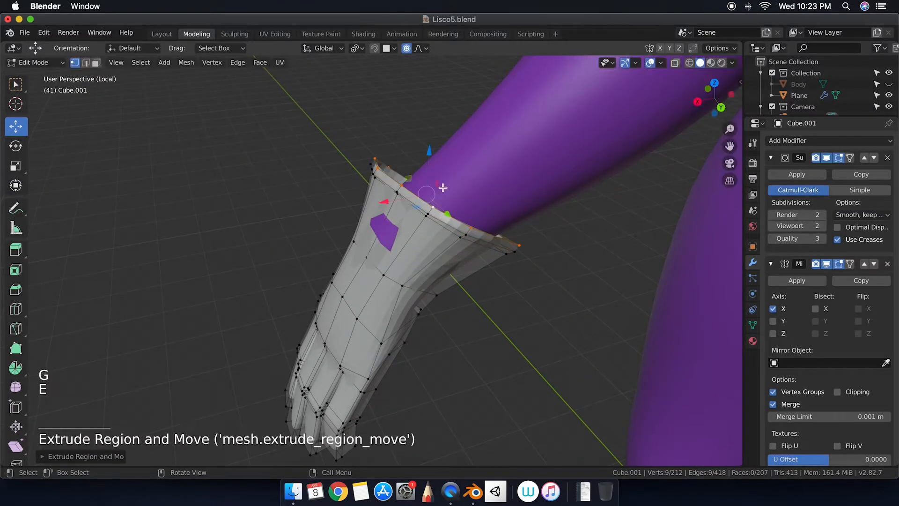
Move the edge loop just below the cuff's rim with proportional size 0.02 and scale it to form a thick rolled rim
key(Tab)
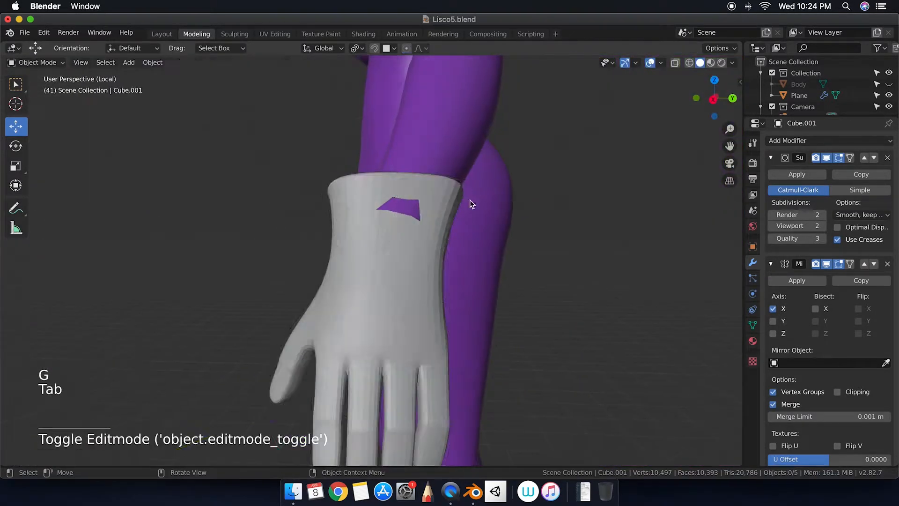
key(Tab)
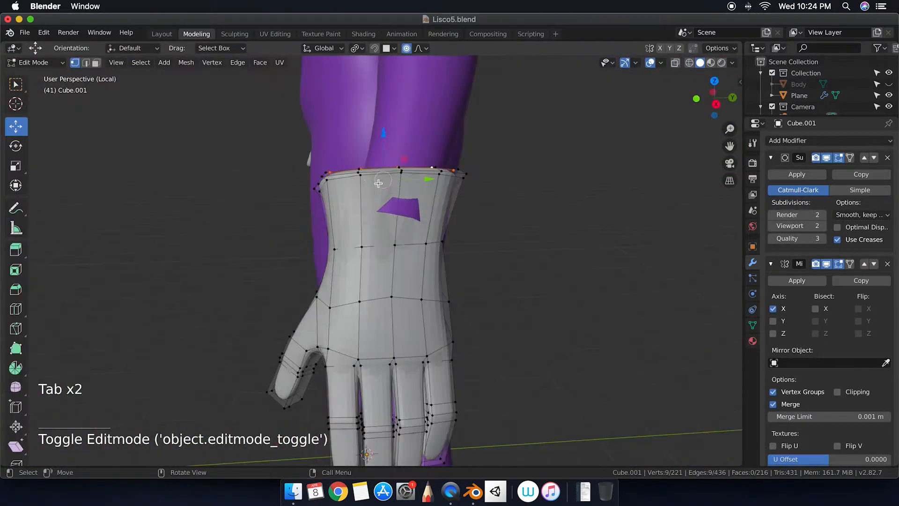
alt+shift+click(291, 136)
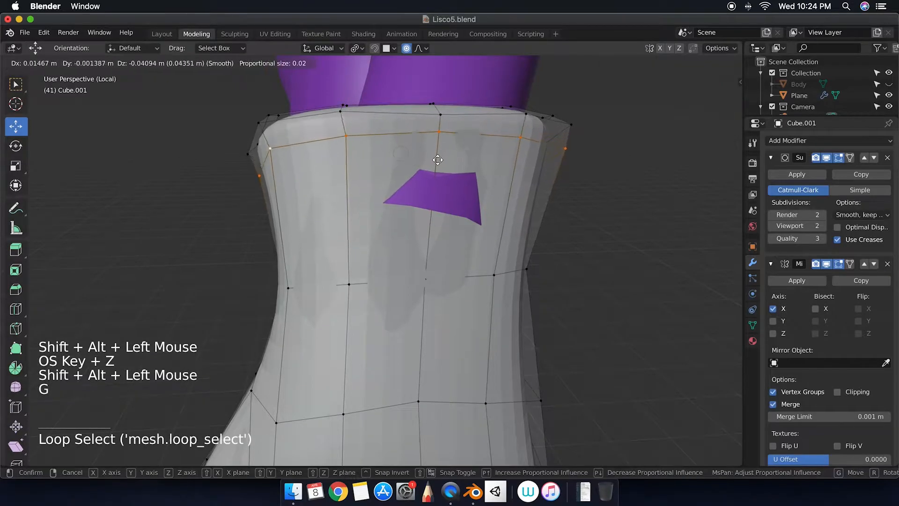
click(486, 160)
key(super+r)
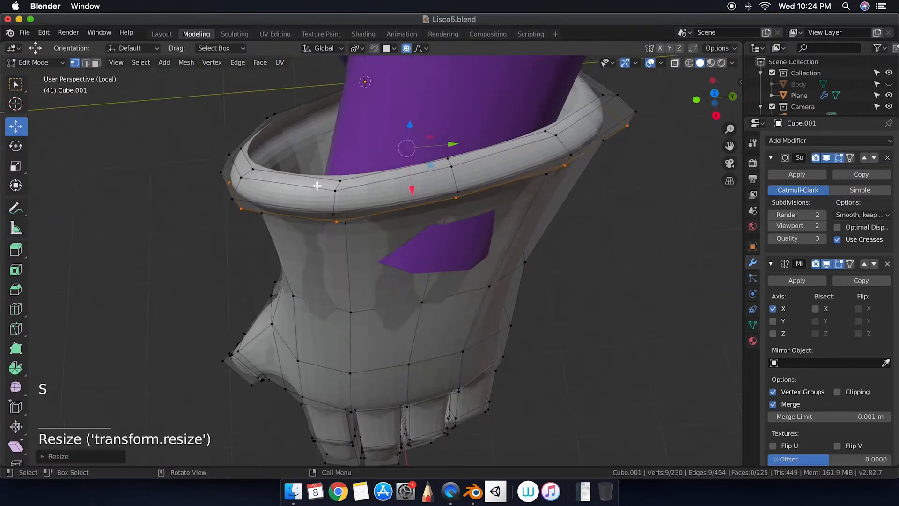
key(Tab)
key(Tab)
Move a vertex on the back of the wrist, below the spot where the forearm pokes through the cuff
click(442, 261)
key(g)
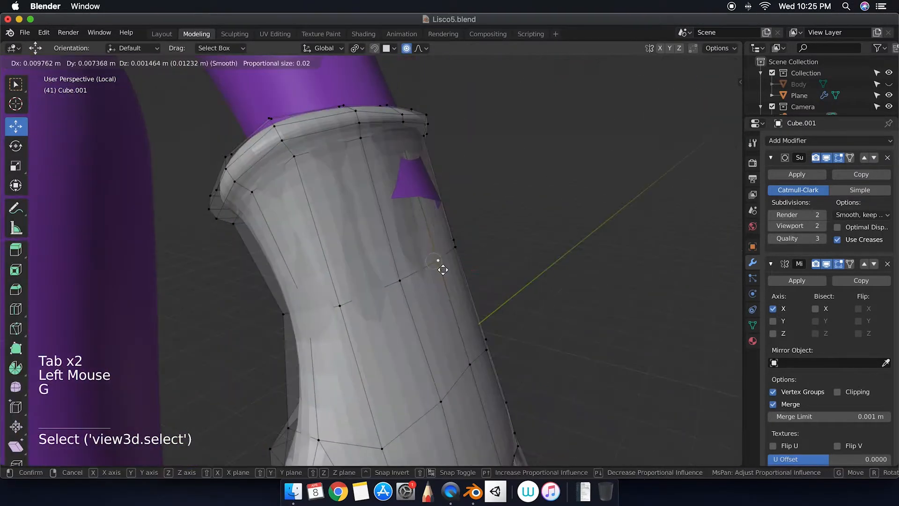
click(428, 200)
Edit the body mesh and move its forearm vertex that pokes through the cuff
key(Tab)
click(428, 200)
key(Tab)
click(457, 202)
key(g)
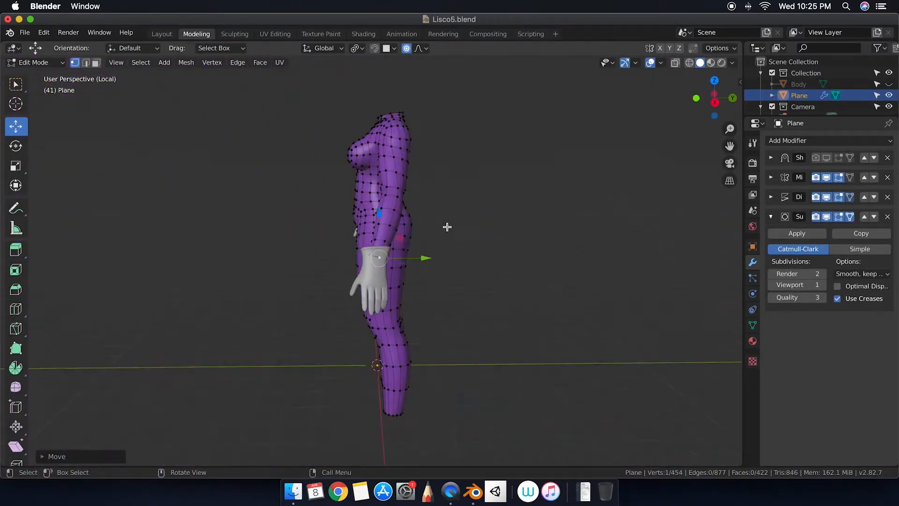
key(Tab)
Select the entire hand mesh, then rotate and move it in the right orthographic view to line up with the forearm
click(377, 265)
key(Tab)
key(a)
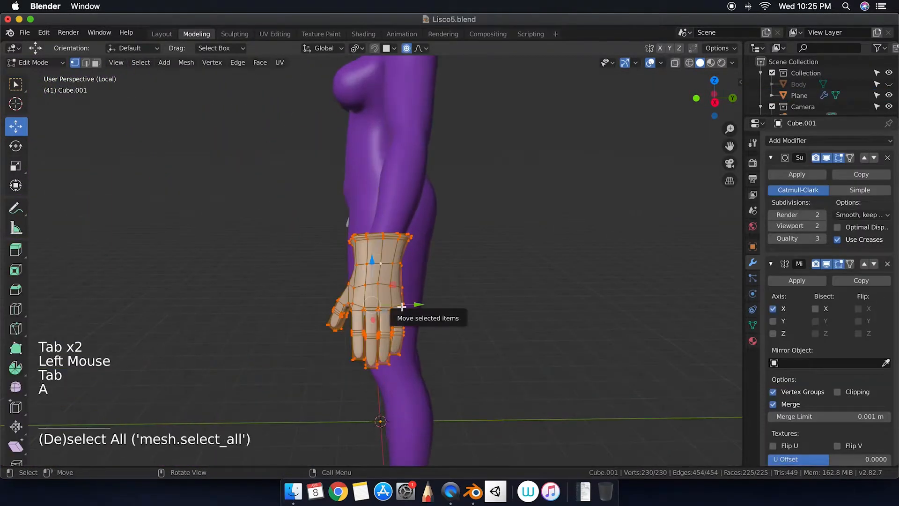
key(grave)
key(s)
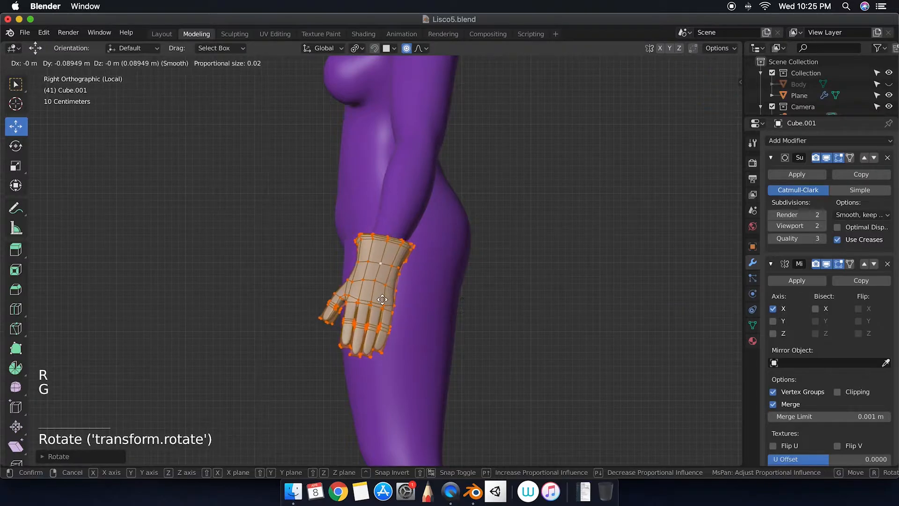
click(382, 300)
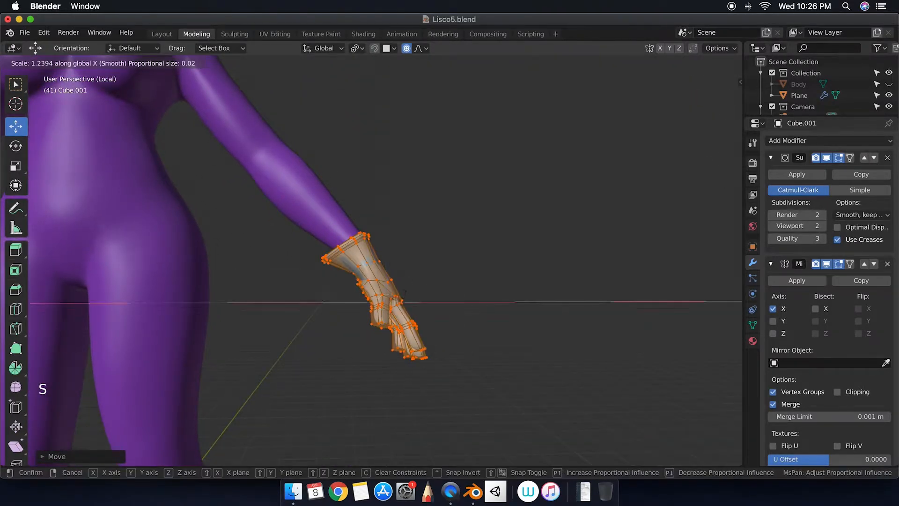
Try to scale the whole hand mesh along the global X axis
click(405, 291)
key(super+z)
ctrl+scroll(451, 282, up, 5)
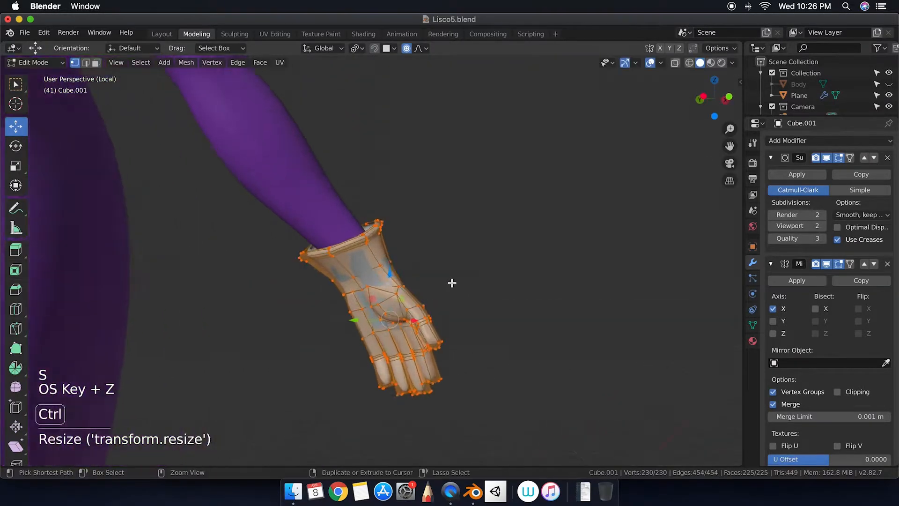
Select the vertices in the middle of the palm and move them to reshape the palm
click(374, 311)
key(c)
click(375, 316)
shift+click(366, 299)
shift+click(372, 321)
key(g)
click(371, 321)
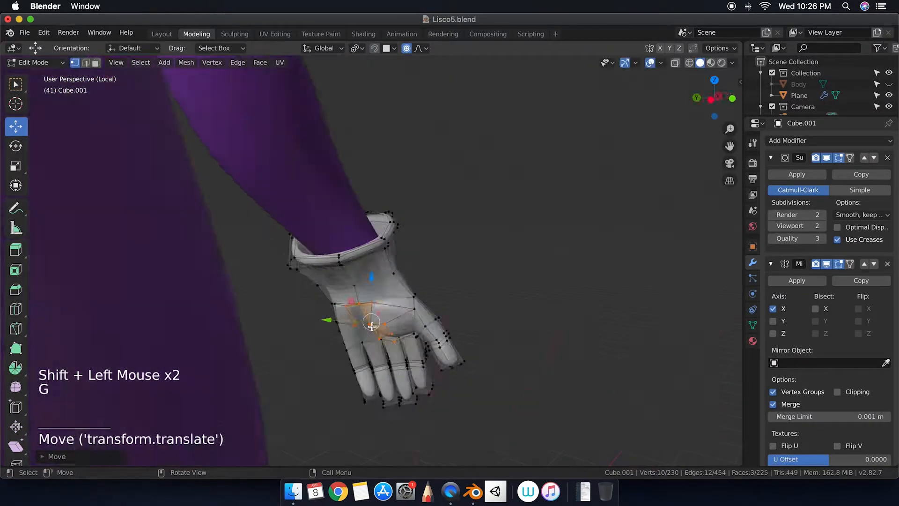
scroll(371, 321, left, 5)
Move the selected palm area and a neighbouring palm vertex to even out the palm surface
key(g)
click(373, 317)
click(370, 318)
click(358, 321)
key(g)
click(375, 325)
key(Tab)
ctrl+scroll(470, 324, down, 5)
scroll(471, 325, right, 5)
key(Tab)
scroll(470, 321, left, 5)
key(Tab)
ctrl+scroll(498, 313, down, 3)
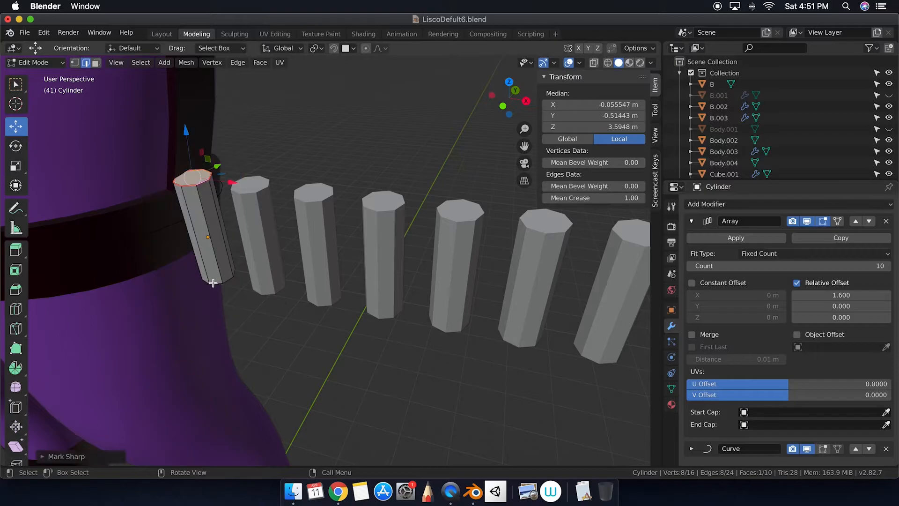
Apply smooth shading to the arrayed cylinders along the thigh strap
right_click(212, 283)
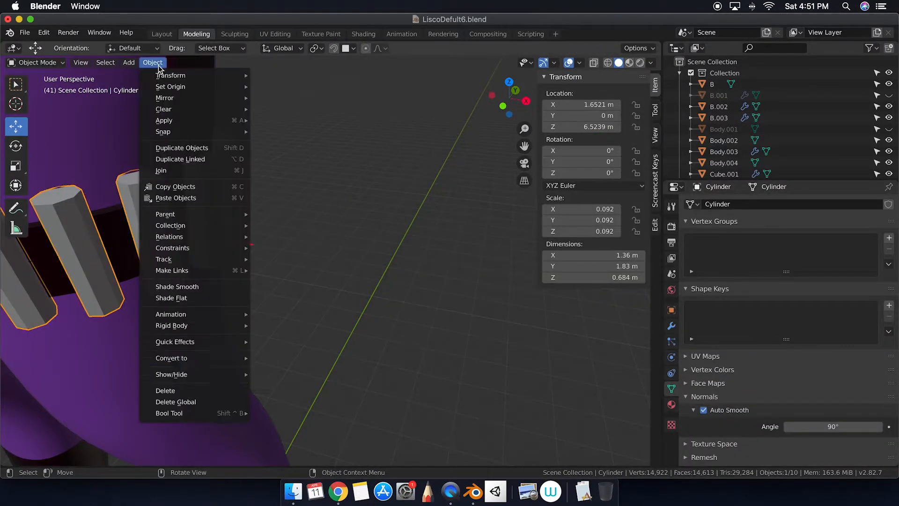
click(196, 293)
ctrl+scroll(198, 294, down, 5)
scroll(198, 293, left, 3)
click(198, 293)
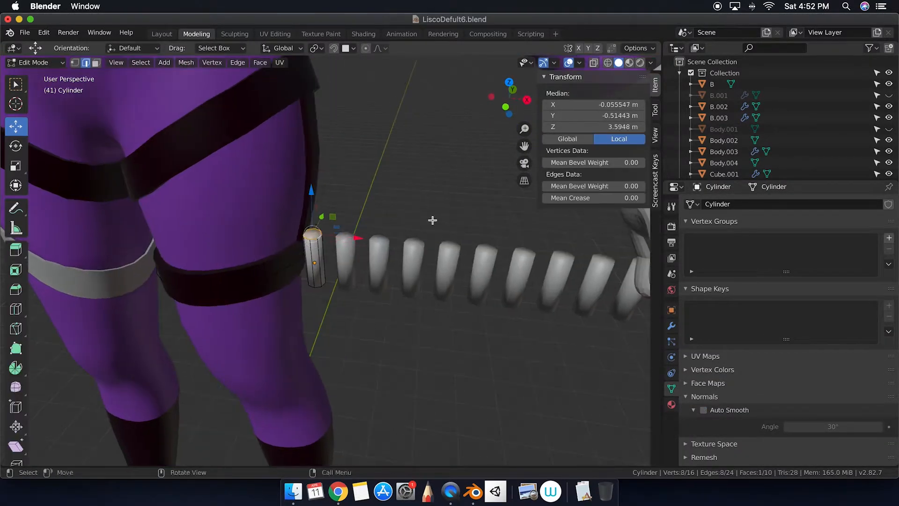
Set the mean crease of the cylinder's end edge loops to 1 and return the cylinders to their place around the thigh
right_click(365, 290)
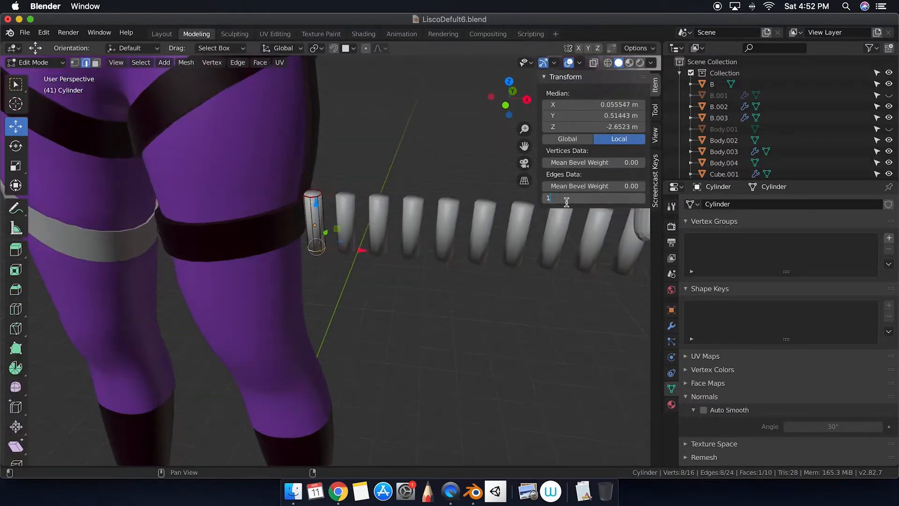
double_click(323, 248)
key(n)
right_click(330, 251)
click(329, 251)
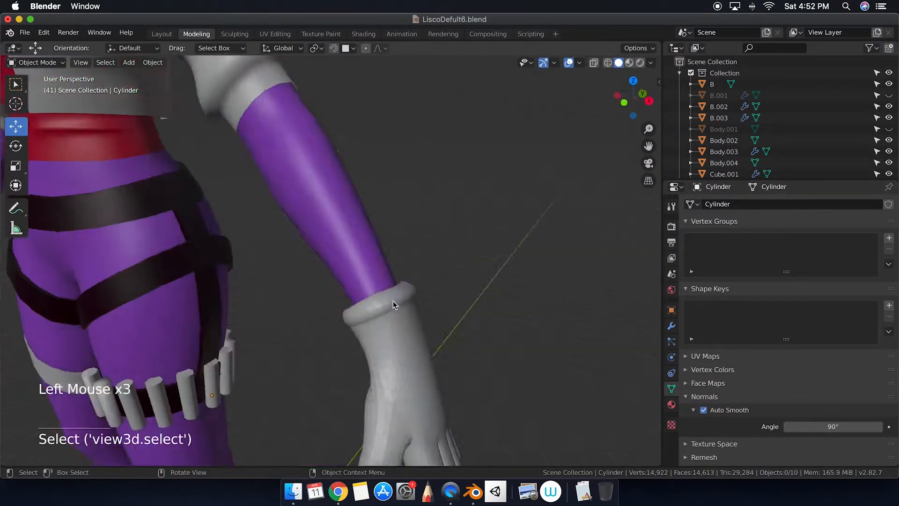
Edit the hand mesh in wireframe, box-select the cuff with its rolled rim and delete it
click(286, 330)
key(Tab)
click(399, 305)
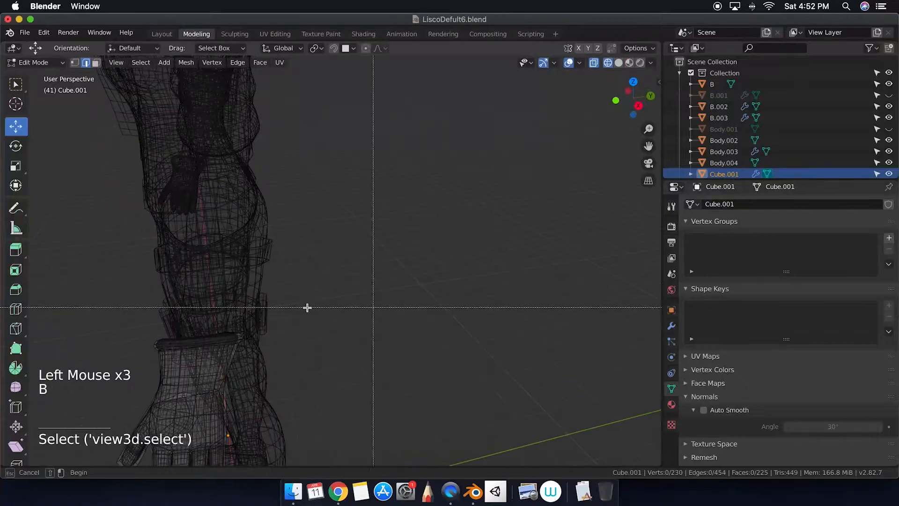
click(217, 359)
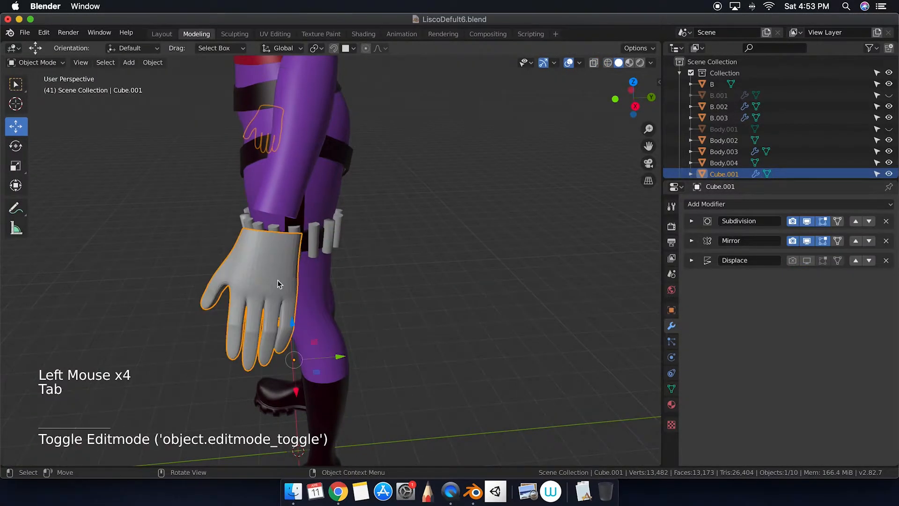
Select the entire hand mesh in the right orthographic view and scale it
key(grave)
click(357, 281)
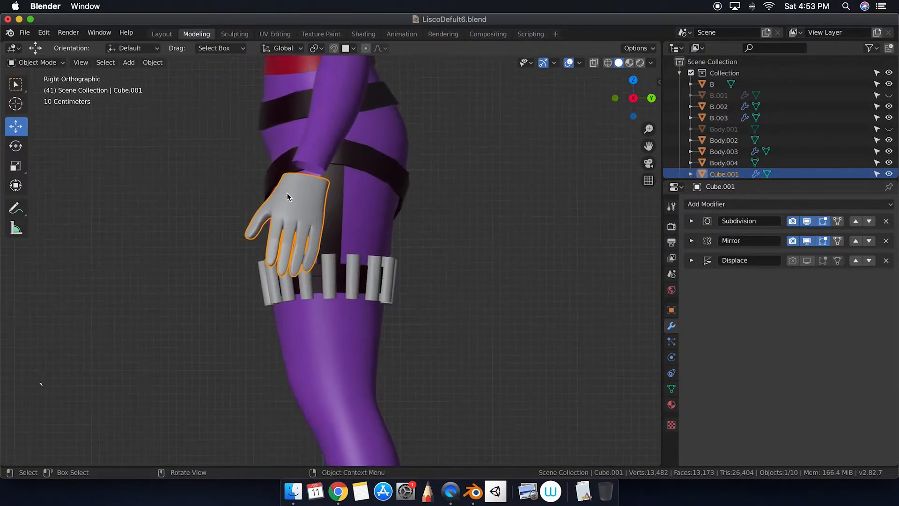
key(Tab)
key(a)
key(s)
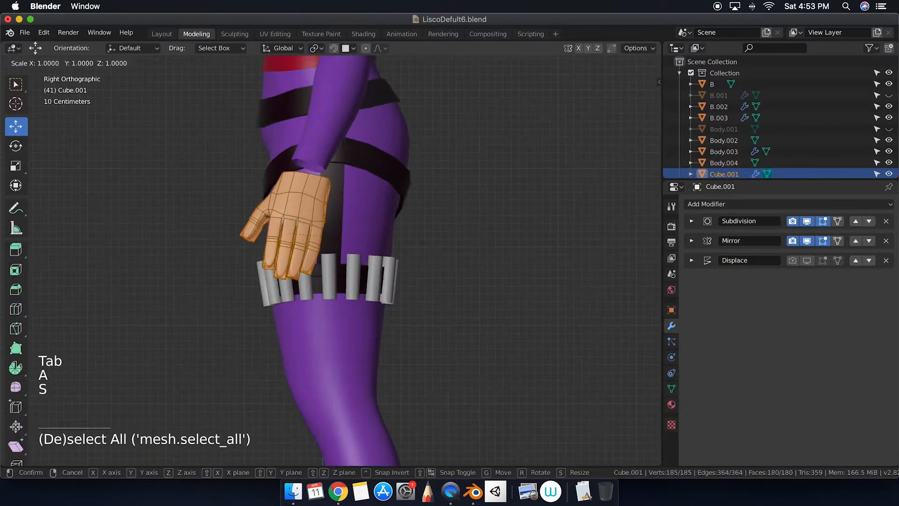
click(413, 242)
Circle-select the index finger's faces in wireframe and add missed faces in solid view
scroll(329, 234, up, 5)
shift+middle_drag(329, 233, 424, 233)
scroll(329, 234, up, 3)
click(273, 241)
middle_drag(273, 241, 507, 241)
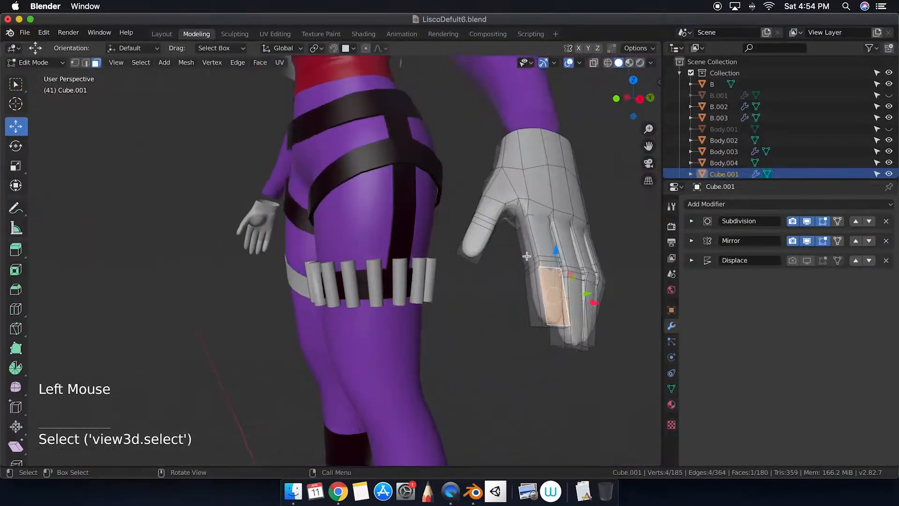
click(608, 63)
middle_drag(545, 322, 195, 272)
key(c)
click(618, 63)
shift+click(600, 413)
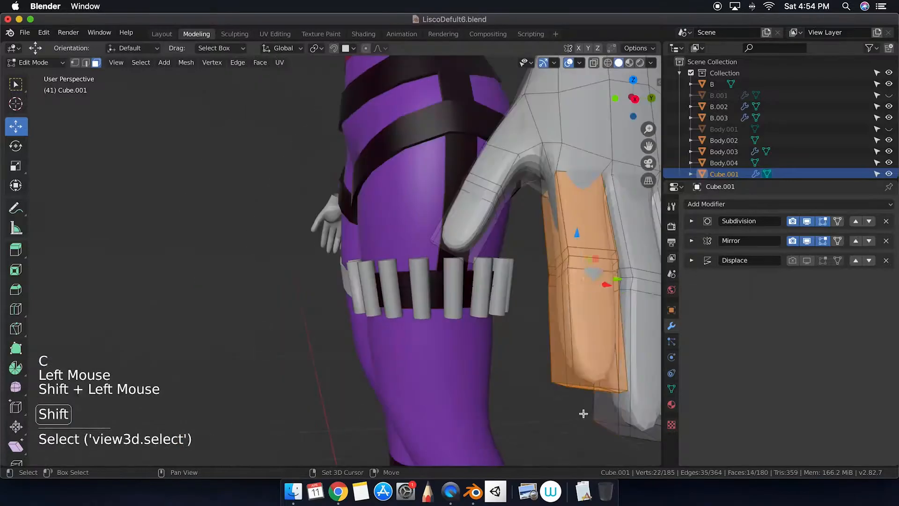
Complete the index finger's face selection, then rotate and move the finger in the right orthographic view
middle_drag(599, 414, 402, 403)
key(c)
drag(300, 264, 297, 287)
key(Escape)
middle_drag(297, 287, 356, 281)
drag(389, 270, 380, 268)
key(super+z)
key(grave)
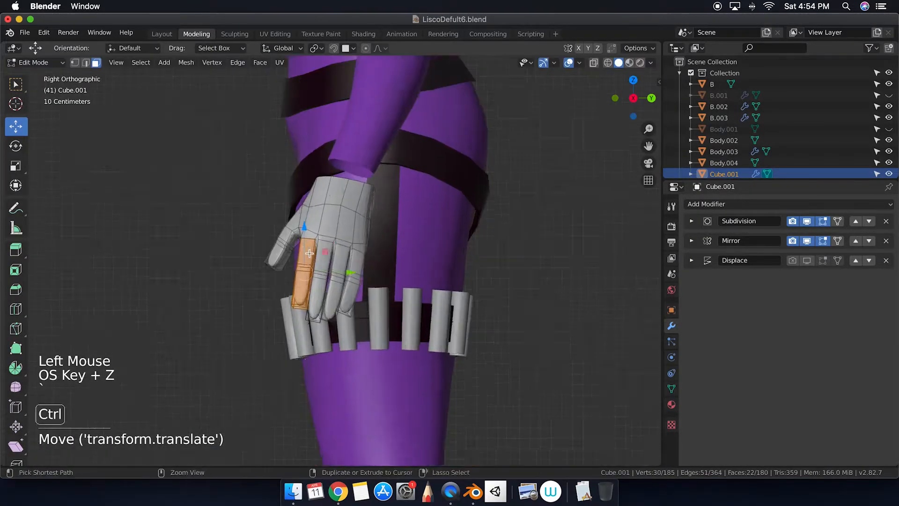
ctrl+scroll(261, 355, up, 5)
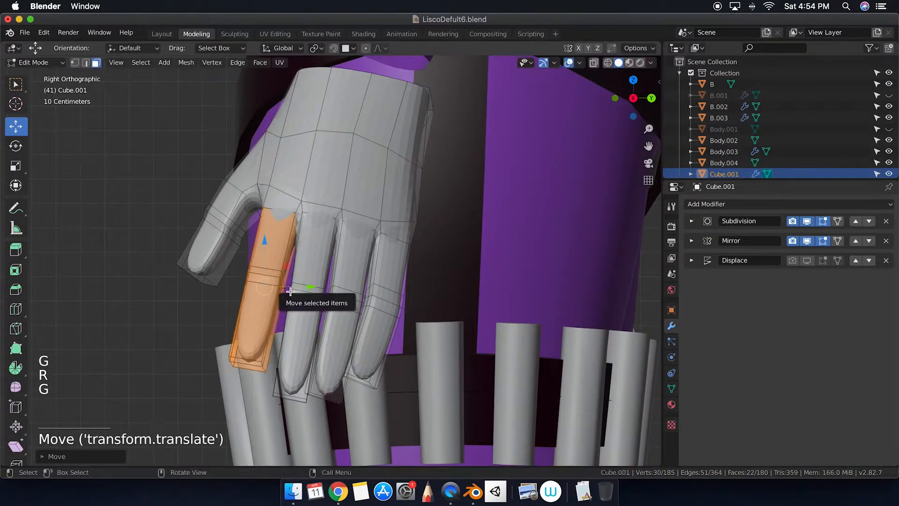
click(280, 279)
Circle-select the ring and little fingers' faces in wireframe and return to solid shading
scroll(279, 280, down, 5)
middle_drag(279, 279, 407, 284)
key(Tab)
scroll(406, 283, up, 5)
click(608, 62)
key(c)
drag(355, 249, 347, 336)
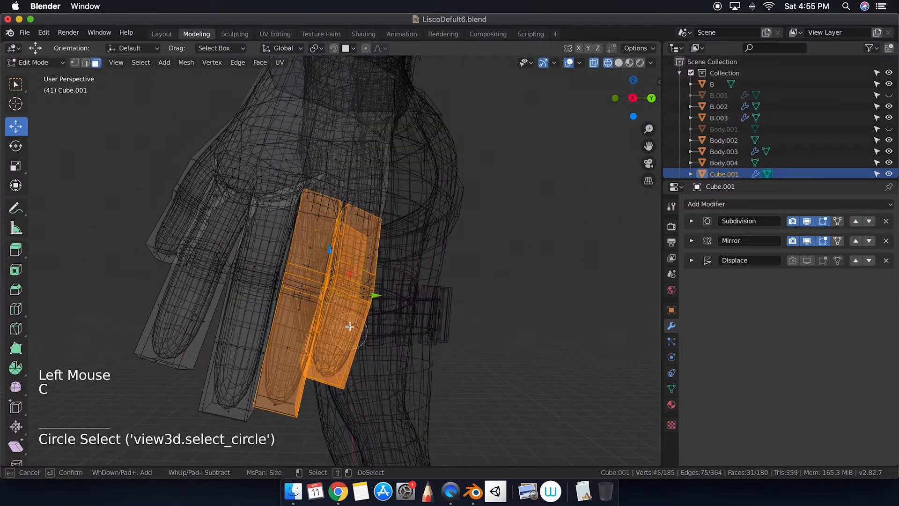
key(Escape)
click(618, 63)
Add the ring finger's missed side face to the selection, then rotate and move both fingers in the right orthographic view
middle_drag(428, 273, 440, 273)
ctrl+scroll(440, 273, up, 3)
key(Escape)
ctrl+scroll(411, 380, up, 3)
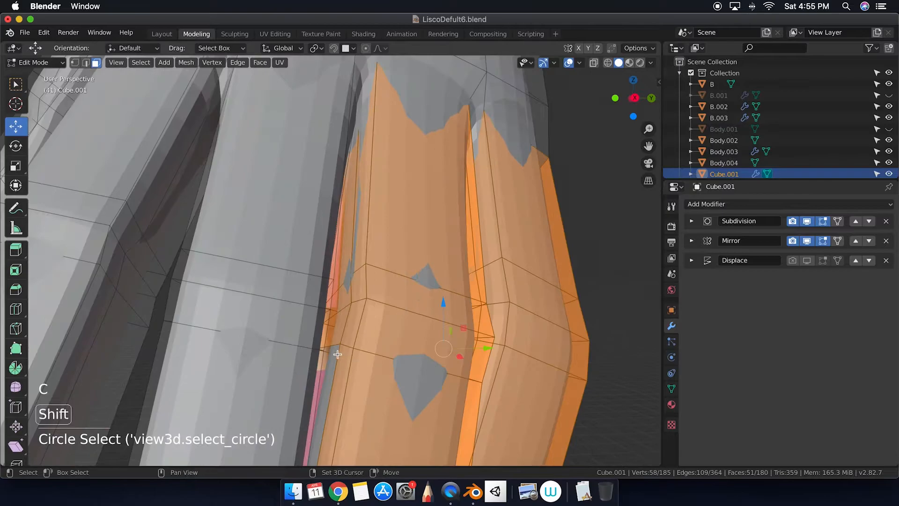
shift+click(337, 355)
middle_drag(337, 355, 367, 297)
key(grave)
ctrl+scroll(344, 249, up, 8)
key(r)
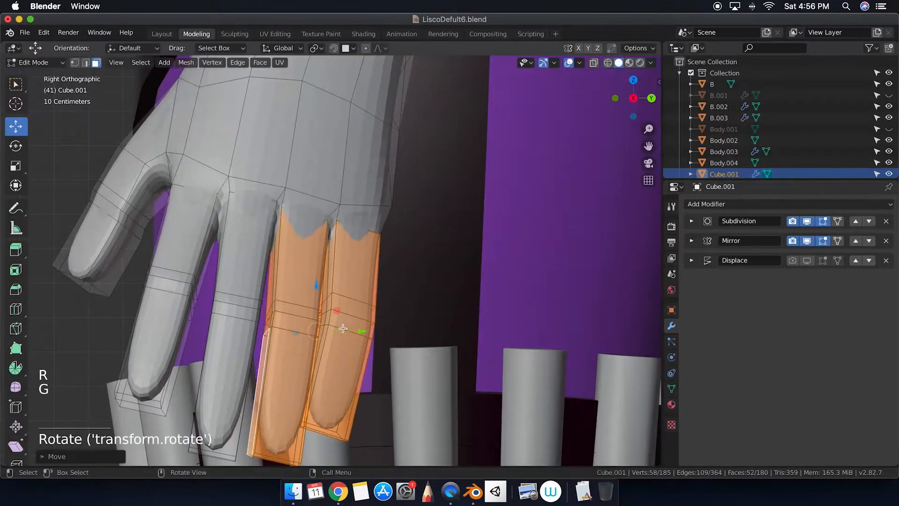
click(344, 327)
ctrl+scroll(377, 352, down, 2)
click(314, 288)
Try to narrow the selection to the little finger by deselecting the ring finger's faces
middle_drag(313, 288, 340, 297)
ctrl+scroll(341, 297, down, 6)
key(c)
shift+click(243, 309)
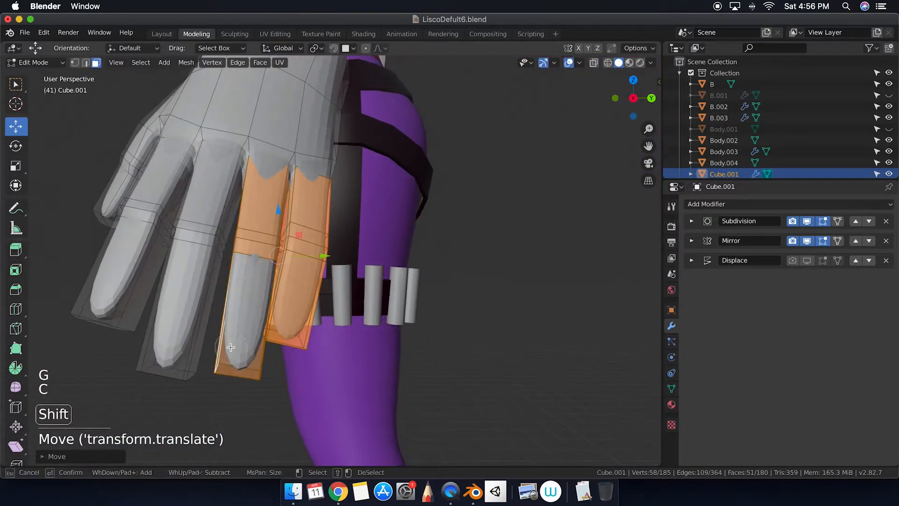
key(Escape)
click(608, 63)
key(c)
click(619, 63)
middle_drag(421, 234, 480, 229)
shift+click(480, 229)
Circle-deselect the ring finger's faces in wireframe so only the little finger stays selected, and return to solid shading
click(196, 221)
click(608, 62)
key(c)
drag(234, 319, 256, 235)
click(619, 62)
Add the little finger's missed inner side faces around the middle joint to the selection
middle_drag(255, 242, 271, 250)
ctrl+scroll(271, 250, up, 5)
shift+click(340, 234)
shift+click(349, 225)
shift+click(352, 234)
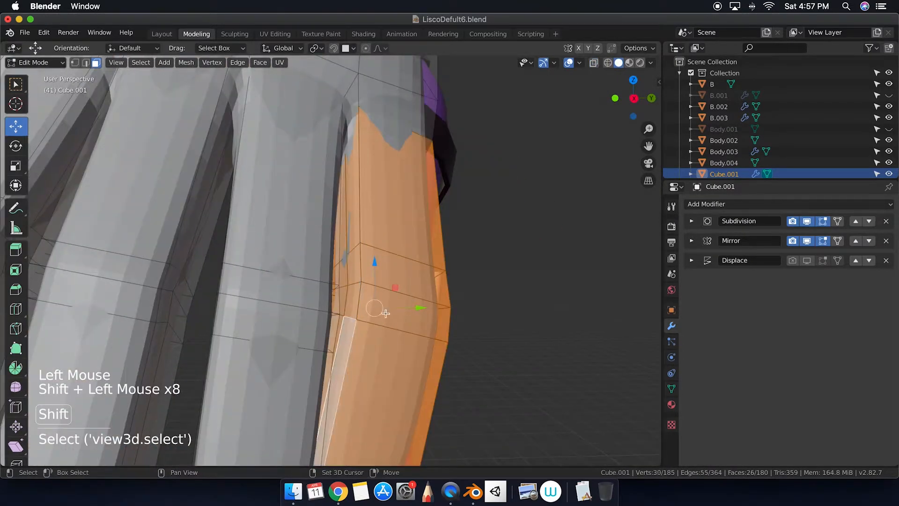
shift+click(350, 325)
ctrl+scroll(350, 325, down, 5)
Rotate and move the little finger in the right orthographic view to spread it from the ring finger
middle_drag(349, 325, 334, 315)
key(grave)
click(416, 313)
ctrl+scroll(333, 263, up, 3)
key(r)
click(347, 300)
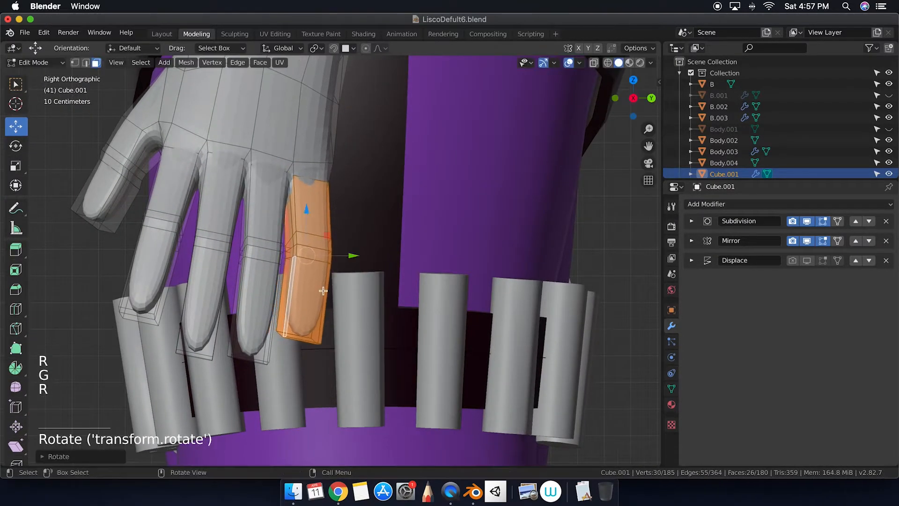
click(350, 241)
Rotate and move the little finger in the front orthographic view to align it with the other fingers
shift+middle_drag(421, 253, 530, 255)
key(r)
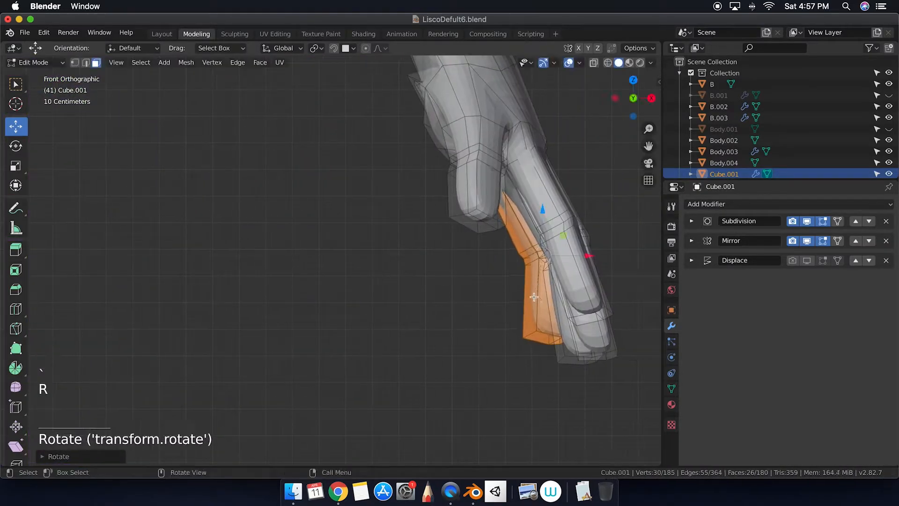
key(g)
middle_drag(534, 295, 556, 282)
Leave Edit Mode, enable the Displace modifier for render and viewport, and set its midlevel to 0.939 and strength to 0.200
key(Tab)
click(792, 260)
click(806, 261)
click(691, 261)
click(740, 367)
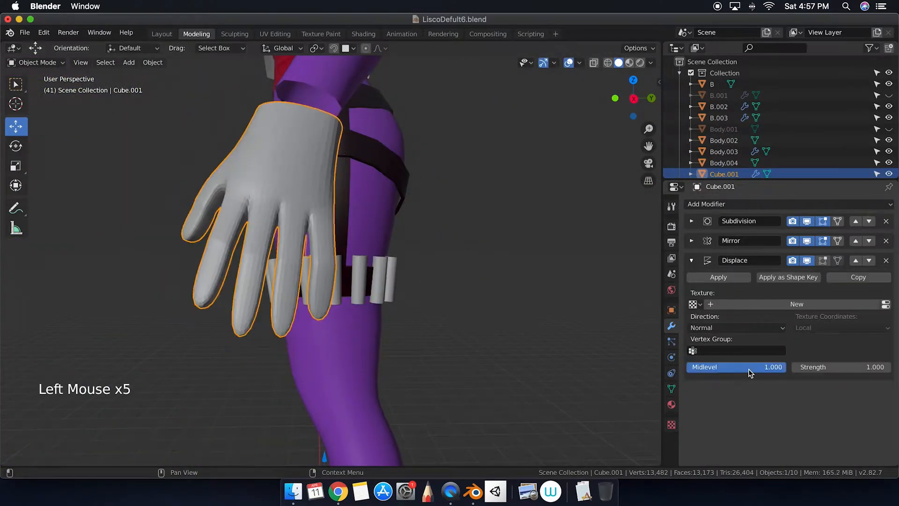
drag(841, 367, 824, 367)
Select the edge loop around the hand's wrist opening and scale it to fit the forearm's end
middle_drag(515, 295, 546, 301)
key(Tab)
middle_drag(393, 164, 403, 263)
click(85, 63)
click(304, 234)
alt+shift+click(304, 234)
key(grave)
scroll(332, 169, up, 5)
key(s)
click(334, 225)
key(s)
click(398, 300)
Add a loop cut through the hand near the wrist opening and reposition the neighbouring vertices
middle_drag(398, 300, 367, 310)
scroll(453, 352, up, 5)
click(75, 63)
key(super+r)
double_click(370, 339)
key(g)
click(454, 313)
middle_drag(454, 313, 421, 347)
click(421, 347)
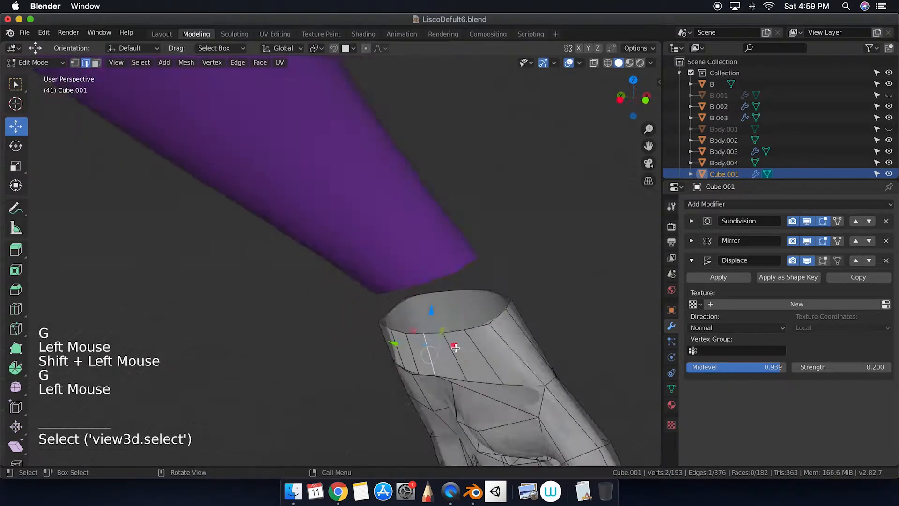
Merge two pairs of neighbouring vertices below the hand's wrist opening, using At Last
click(461, 377)
shift+click(472, 392)
right_click(482, 395)
click(546, 365)
click(496, 367)
shift+click(500, 381)
right_click(528, 392)
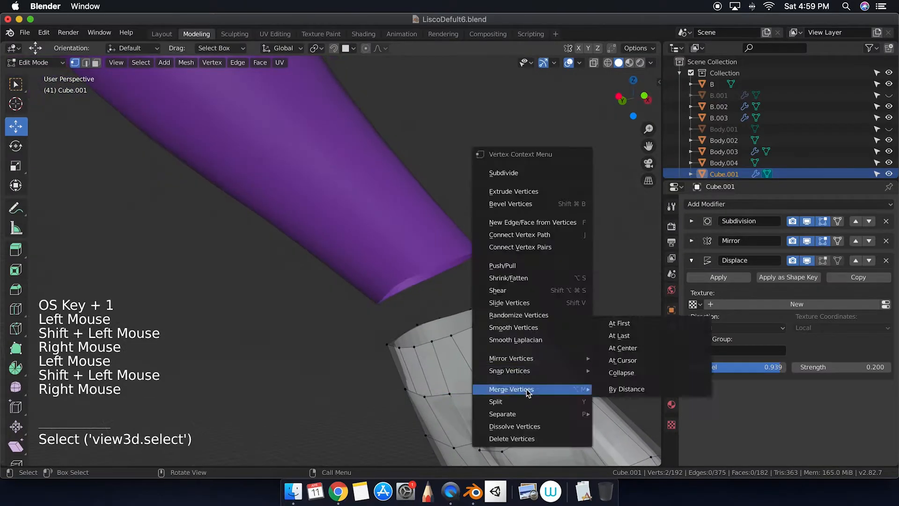
click(620, 336)
Move one palm vertex, merge three neighbouring vertices near the wrist, and return to Object Mode
click(439, 393)
key(g)
click(442, 388)
middle_drag(443, 388, 449, 328)
click(402, 247)
shift+click(418, 251)
shift+click(445, 254)
right_click(448, 257)
click(499, 285)
key(Tab)
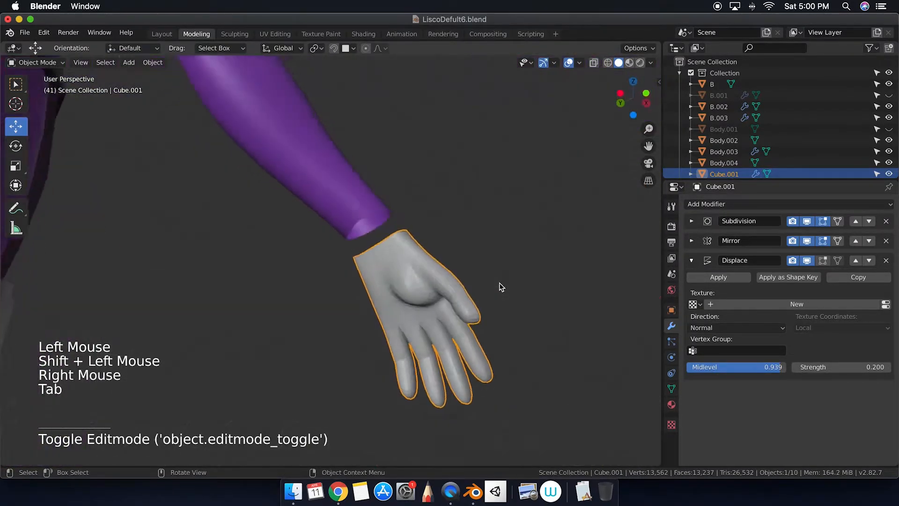
Reposition the palm vertices around the thumb base, sliding one along its edge
click(501, 295)
key(Tab)
click(497, 315)
shift+click(468, 339)
key(g)
click(463, 334)
click(552, 345)
key(g)
key(g)
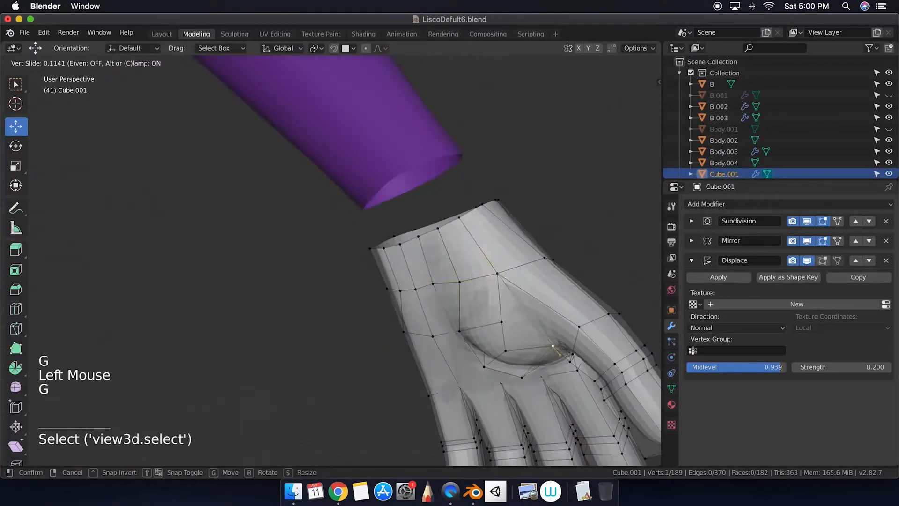
click(555, 348)
key(g)
click(533, 354)
Slide the vertices between the palm and the wrist to even out the hand's topology
click(473, 333)
shift+click(450, 296)
shift+click(421, 294)
key(g)
key(g)
middle_drag(503, 357, 398, 323)
click(430, 285)
Select the face loops of the body's lower forearm and separate them into their own object
key(Tab)
click(325, 290)
key(Tab)
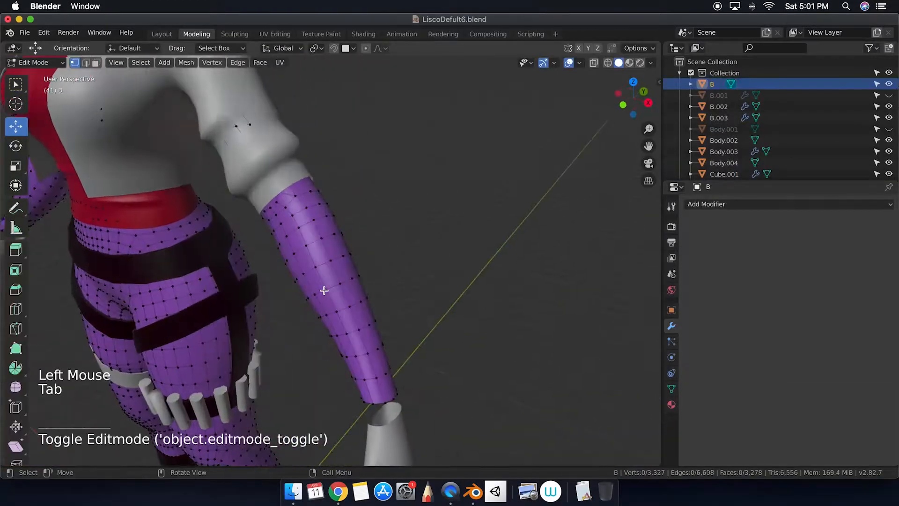
click(96, 62)
middle_drag(412, 255, 329, 257)
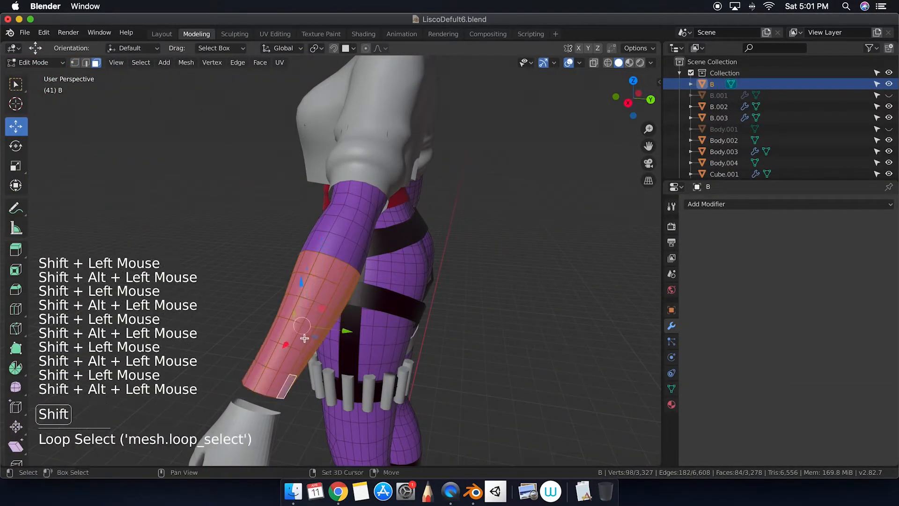
key(x)
key(p)
click(356, 285)
Join the separated forearm piece with the hand into one object
key(Tab)
click(314, 327)
shift+click(268, 426)
scroll(309, 392, left, 5)
key(super+j)
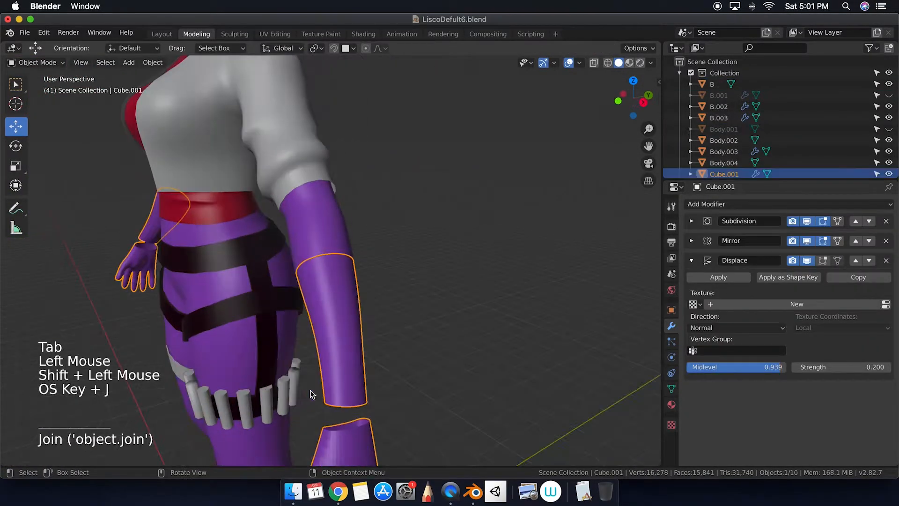
Enter Edit Mode on the joined arm and select the open edge loop at the forearm's wrist end
key(Tab)
shift+scroll(312, 395, down, 5)
click(86, 63)
alt+shift+click(338, 372)
scroll(441, 363, left, 5)
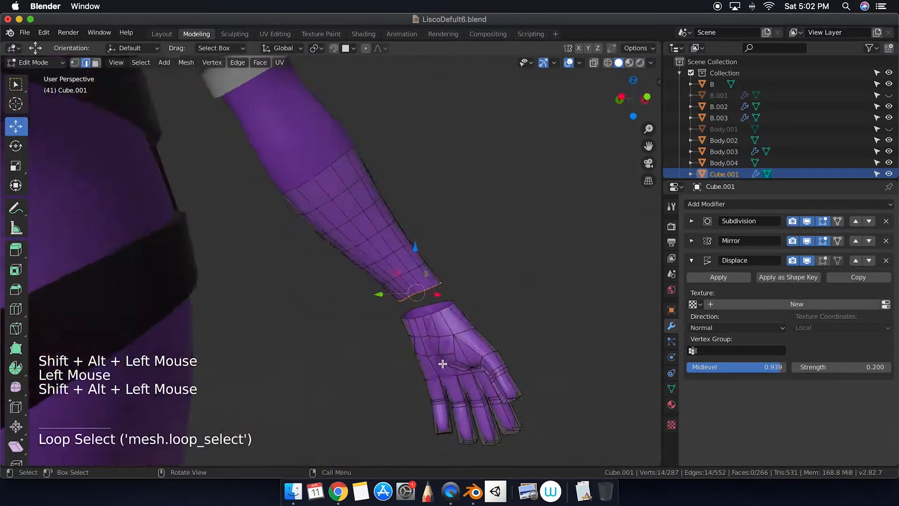
scroll(442, 363, right, 10)
click(215, 337)
scroll(273, 341, right, 5)
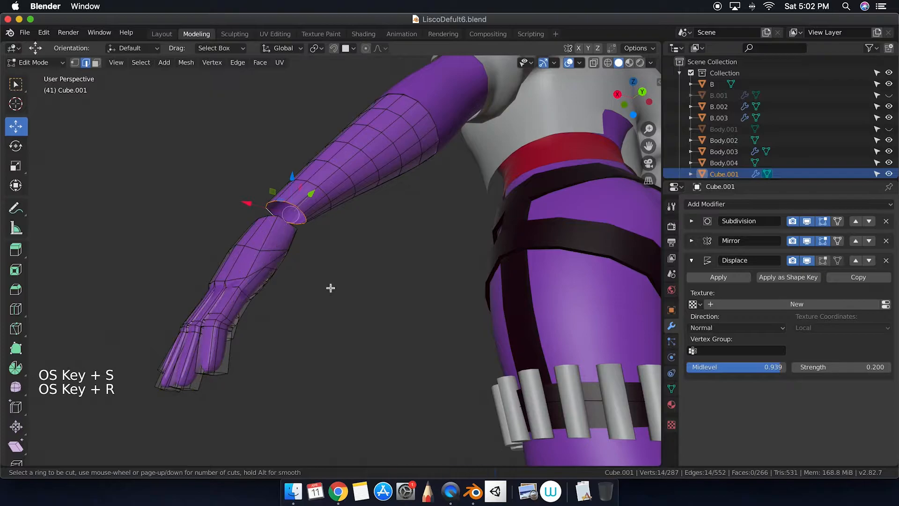
Try to bridge the wrist gap by filling faces between opposite forearm and hand rim edges
scroll(328, 285, right, 10)
click(328, 265)
click(328, 265)
shift+click(334, 286)
key(f)
click(341, 269)
shift+click(340, 318)
key(f)
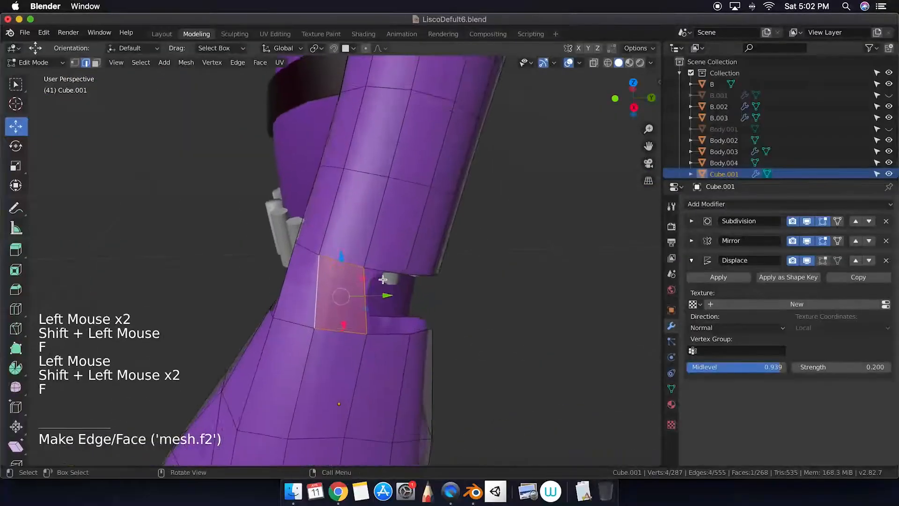
Undo the faces filled across the wrist gap
scroll(383, 279, right, 10)
key(super+z)
key(super+z)
key(super+z)
key(super+z)
key(super+z)
Switch to vertex selection and slide a vertex on the forearm's wrist rim along its edge
click(253, 207)
key(super+1)
click(253, 206)
key(g)
key(g)
click(330, 226)
scroll(330, 227, left, 4)
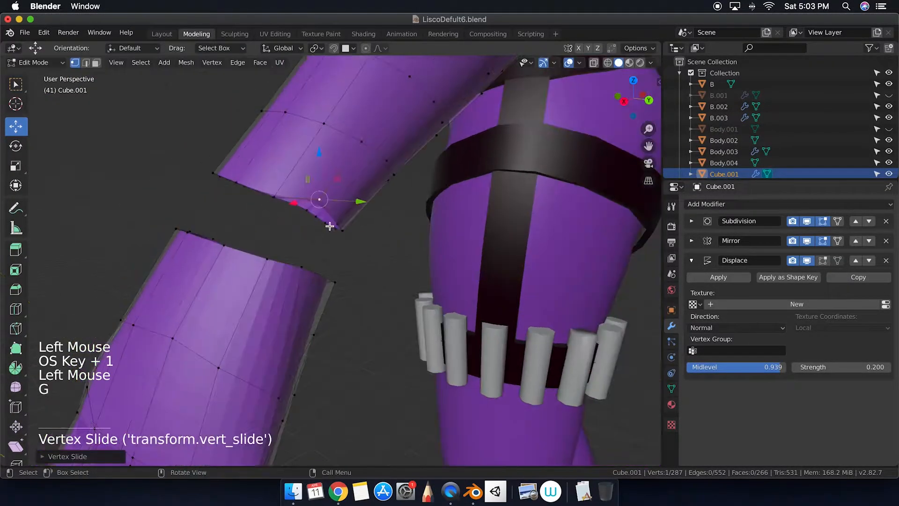
Fill the first face across the wrist gap between the forearm's rim vertices and the hand's rim vertices
click(338, 225)
shift+click(268, 260)
key(f)
scroll(269, 262, up, 5)
shift+click(273, 253)
key(f)
scroll(321, 307, left, 5)
shift+click(402, 263)
shift+click(392, 245)
key(f)
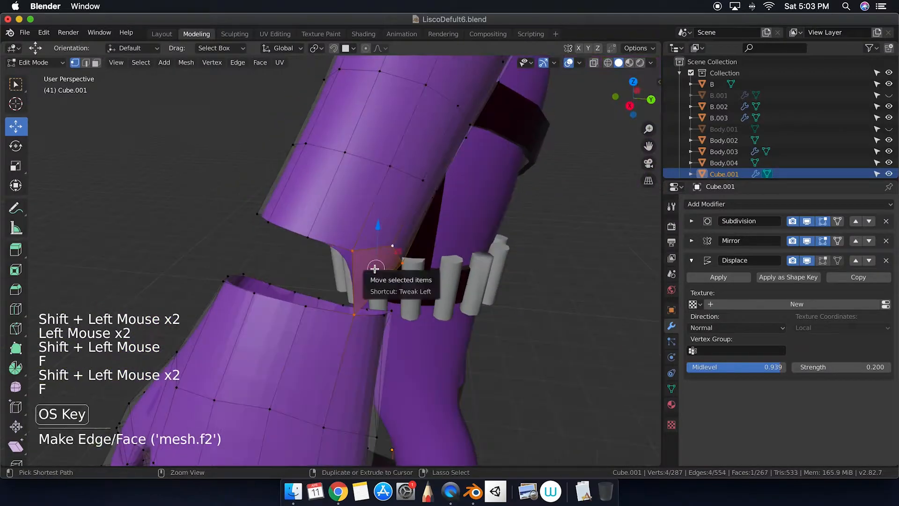
Fill further faces around the wrist, extending the bridge between the forearm and the hand
shift+click(328, 310)
key(f)
shift+click(363, 305)
key(f)
shift+click(425, 285)
key(f)
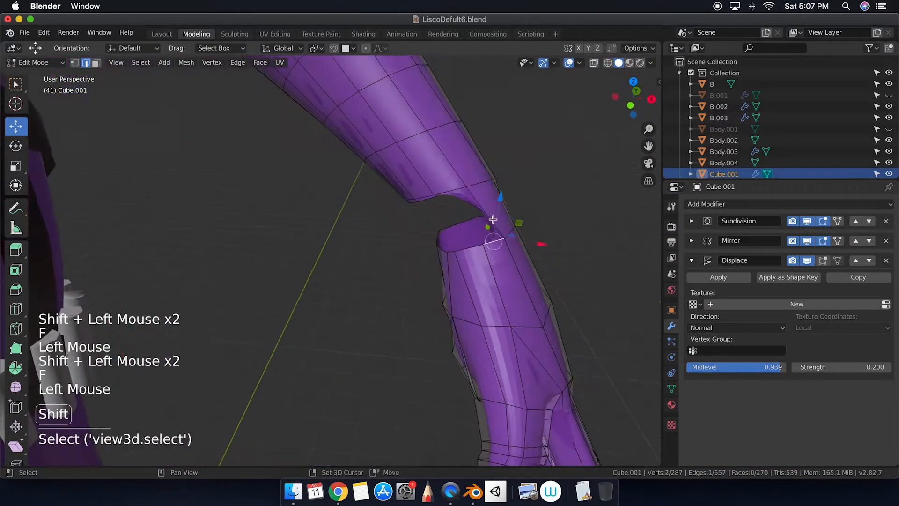
Fill faces on the palm side of the wrist from opposite forearm and hand rim edges
shift+click(492, 231)
key(f)
scroll(482, 202, left, 5)
click(339, 265)
click(337, 265)
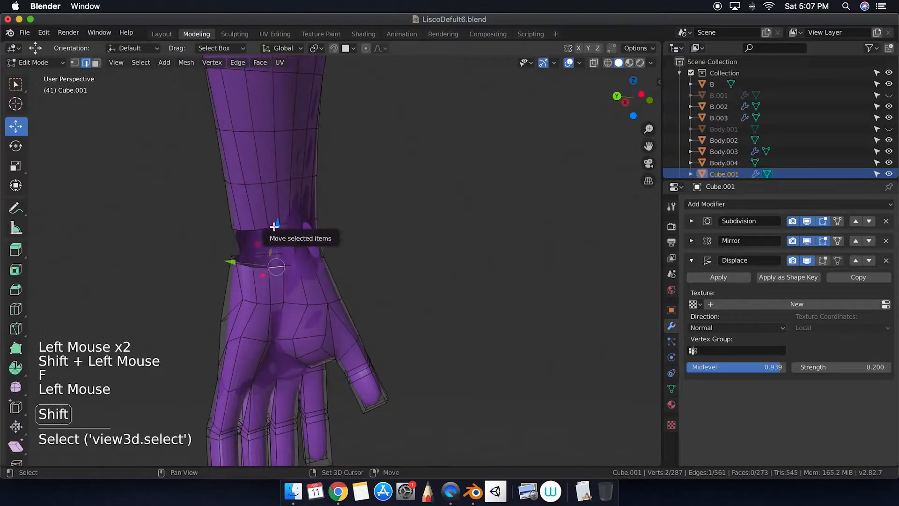
key(f)
scroll(288, 232, left, 5)
scroll(287, 232, up, 3)
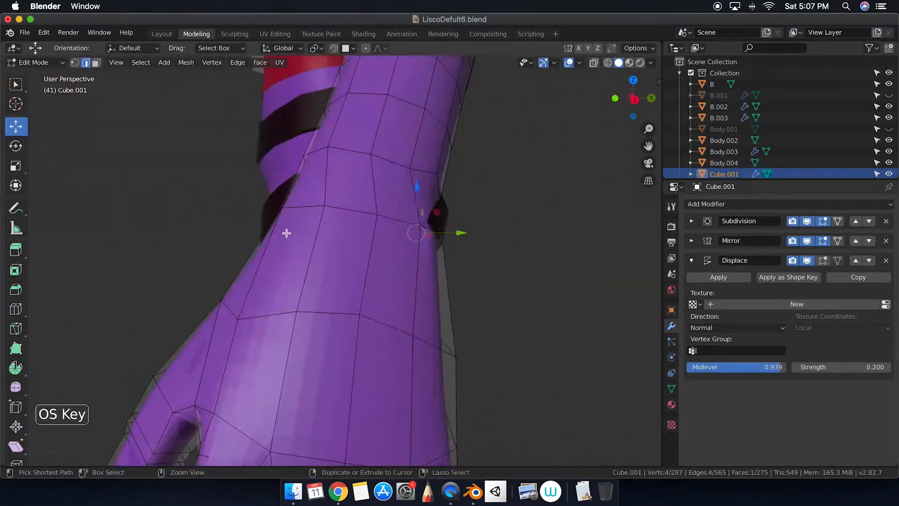
Undo the recent wrist edits until the gap between the forearm and the hand is open, and save the file
key(super+z)
key(super+z)
key(super+z)
key(super+z)
key(super+z)
key(super+z)
key(super+z)
key(super+z)
key(super+z)
click(323, 281)
key(Tab)
click(359, 300)
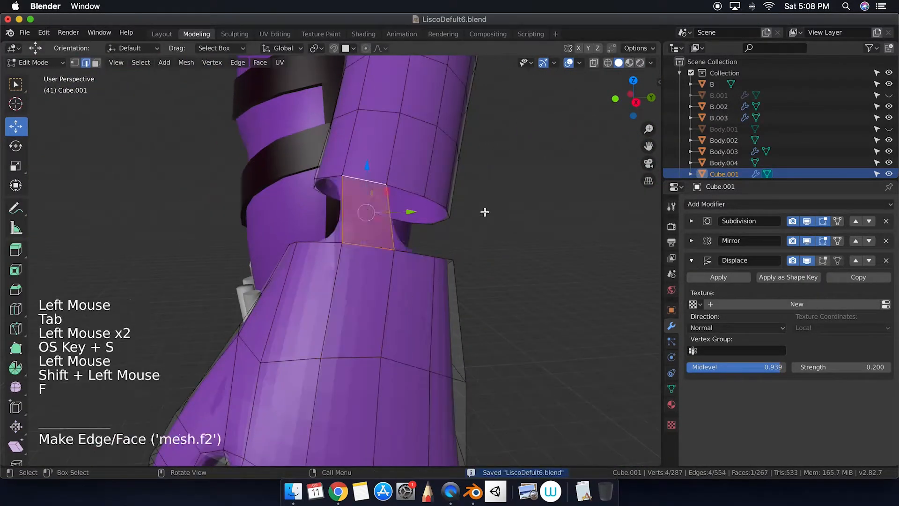
Fill faces across the wrist gap from matching forearm and hand rim edges, working around the front of the wrist
click(339, 248)
click(328, 253)
shift+click(337, 213)
key(f)
click(425, 251)
shift+click(426, 196)
key(f)
click(434, 229)
shift+click(419, 222)
key(f)
middle_drag(420, 223, 380, 254)
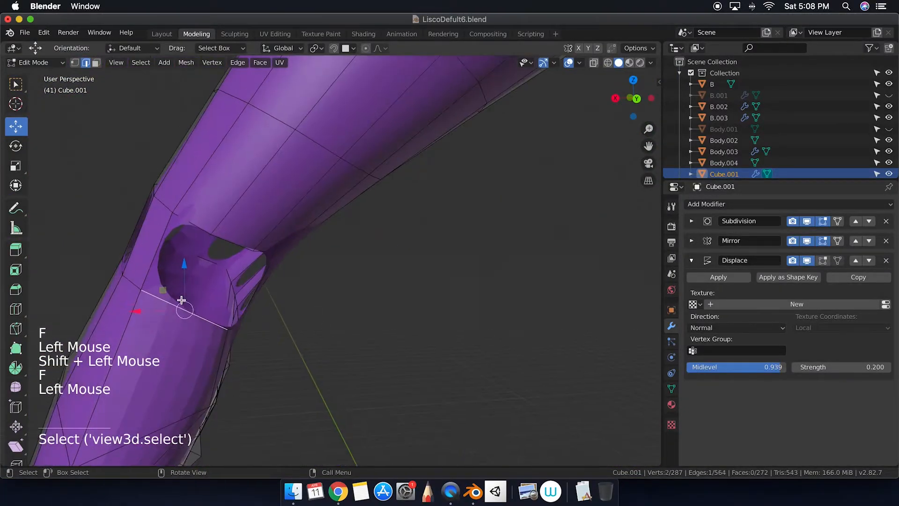
Continue bridging around the far side of the wrist with faces between the forearm rim and the hand rim
mouse_move(182, 300)
middle_down()
mouse_move(217, 313)
mouse_move(341, 268)
mouse_move(309, 249)
mouse_move(462, 276)
middle_up()
scroll(341, 269, down, 5)
click(307, 262)
shift+click(323, 247)
key(f)
key(Tab)
key(Tab)
click(346, 260)
key(f)
click(386, 269)
key(f)
click(338, 246)
key(f)
Examine the wrist bridge in wireframe shading and with the face orientation overlay, and restore the normal display
middle_drag(381, 265, 321, 268)
click(334, 282)
click(608, 63)
click(325, 264)
click(618, 62)
key(f)
key(a)
click(579, 63)
click(500, 226)
middle_drag(225, 270, 295, 275)
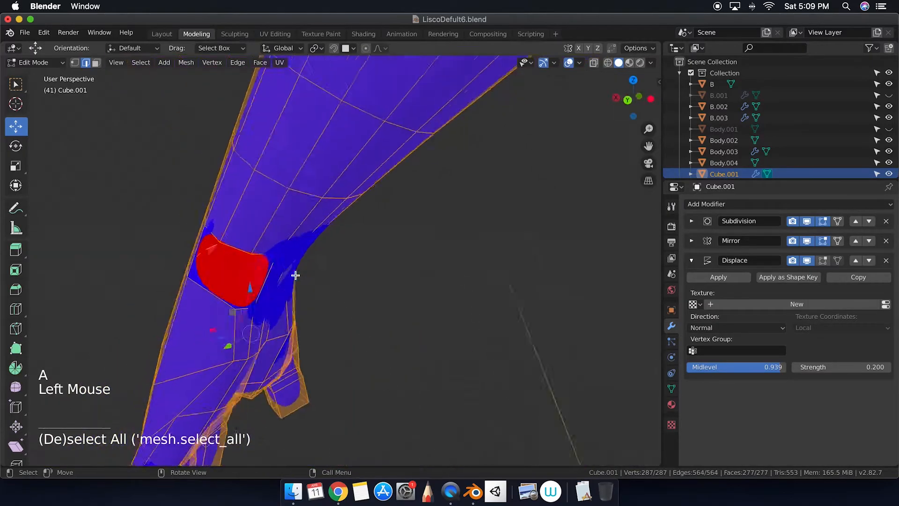
click(579, 63)
click(501, 226)
click(308, 286)
Fill the remaining hole on the wrist between the forearm and hand rims, and shade the arm object smooth
ctrl+scroll(364, 289, down, 3)
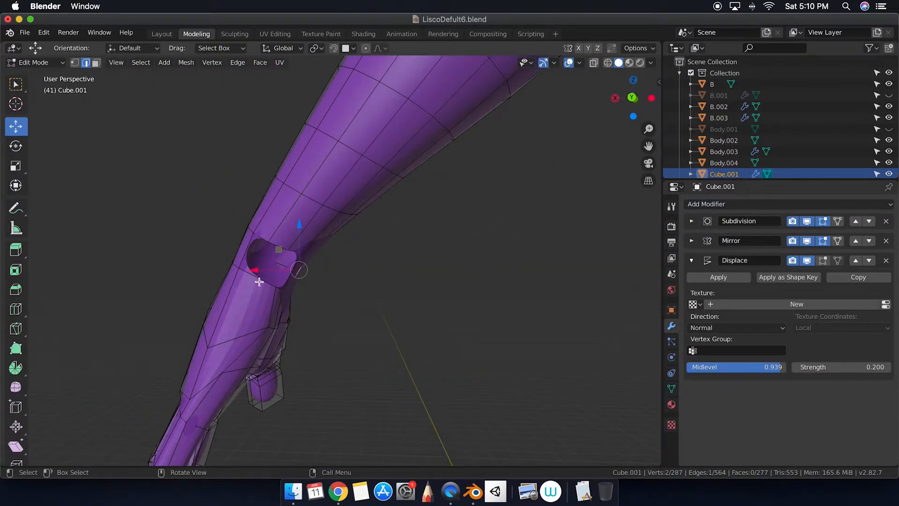
shift+click(280, 246)
key(f)
click(281, 255)
key(f)
key(Tab)
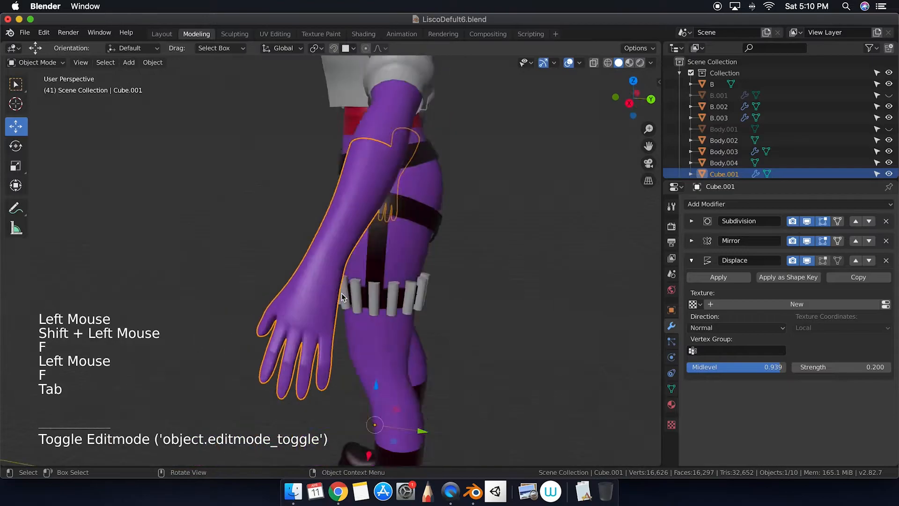
click(153, 63)
click(169, 284)
Switch to vertex selection and move two vertices at the bridged wrist to smooth its outline
middle_drag(333, 298, 422, 265)
key(Tab)
ctrl+scroll(333, 265, up, 5)
click(75, 63)
click(333, 267)
key(g)
click(431, 263)
click(385, 258)
key(g)
click(415, 267)
Reposition two more vertices along the wrist where the forearm meets the hand
click(334, 187)
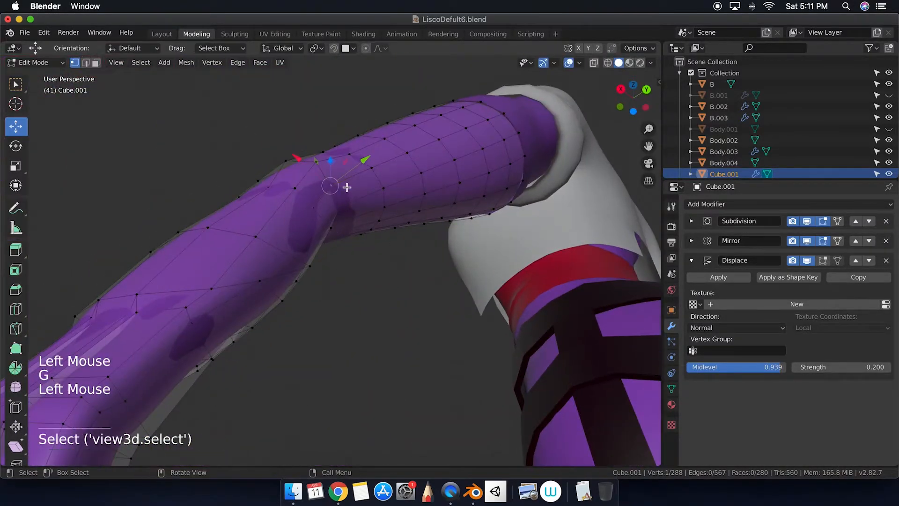
key(g)
click(347, 189)
click(369, 194)
key(g)
click(382, 188)
key(Tab)
middle_drag(418, 218, 451, 224)
ctrl+scroll(452, 225, down, 5)
Slide wrist vertices along their edges to even out the spacing around the bridged loop
key(Tab)
click(335, 256)
key(g)
key(g)
click(332, 256)
click(311, 251)
key(g)
key(g)
click(314, 251)
click(366, 245)
middle_drag(315, 251, 500, 236)
key(g)
key(g)
click(359, 239)
Move a pair of neighbouring wrist vertices together and return to Object Mode
click(331, 218)
shift+click(341, 224)
key(g)
click(352, 220)
key(g)
key(Tab)
Delete the face loops of body object B's forearm that lie underneath the glove mesh
click(181, 285)
double_click(183, 280)
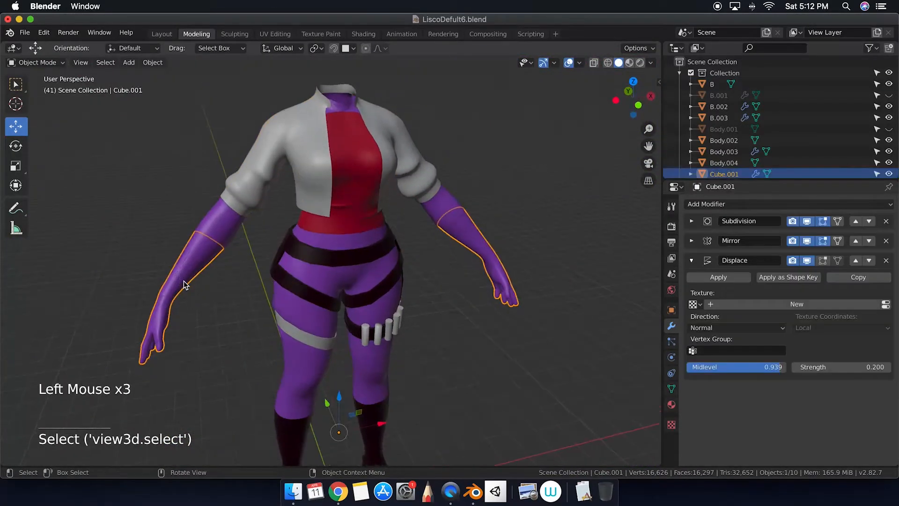
click(184, 280)
key(Tab)
middle_drag(185, 280, 243, 260)
click(96, 62)
click(302, 272)
alt+shift+click(304, 315)
alt+shift+click(307, 327)
alt+shift+click(312, 341)
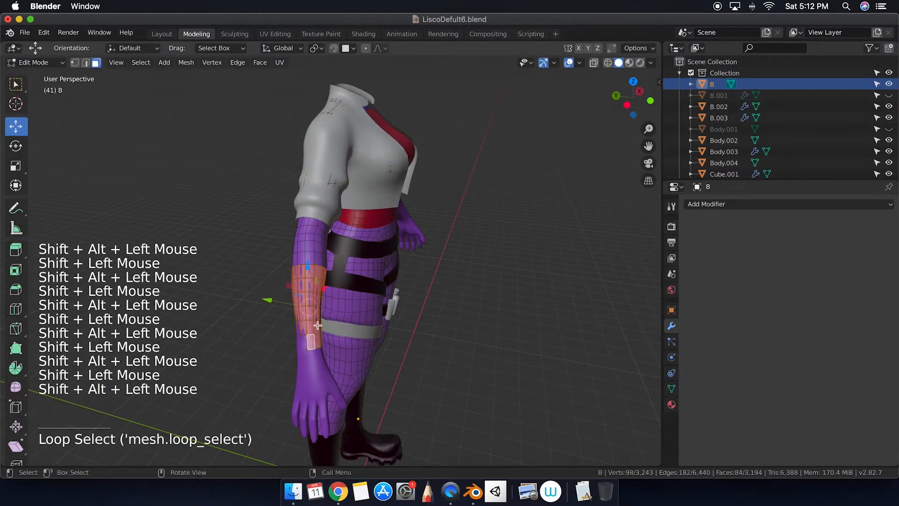
key(x)
click(316, 341)
key(Tab)
Replace the material of the glove object Cube.001 with the existing Black material
click(487, 274)
click(671, 405)
click(889, 216)
click(693, 252)
click(573, 248)
middle_drag(573, 247, 538, 272)
key(Tab)
key(Tab)
click(231, 284)
Set the glove's Displace modifier strength to 1.000 and save the file
click(671, 326)
ctrl+scroll(231, 285, up, 5)
click(532, 270)
ctrl+scroll(532, 270, down, 5)
key(super+s)
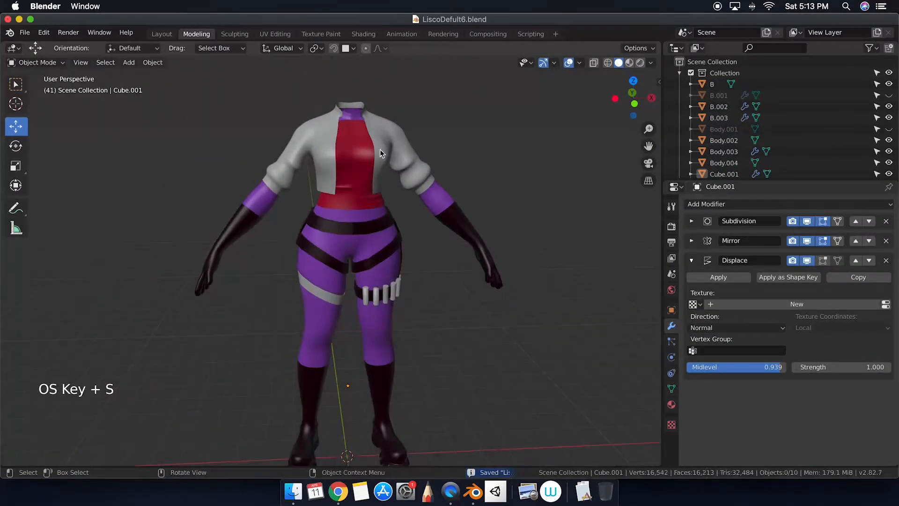
Open the glove mesh for editing and select a run of edges across its wrist in edge selection
click(490, 257)
scroll(490, 257, up, 6)
key(Tab)
middle_drag(490, 257, 351, 173)
click(556, 256)
click(86, 63)
click(461, 255)
shift+click(484, 253)
shift+click(497, 255)
shift+click(351, 173)
Remove the Black material slot from the glove and turn off the Displace modifier's edit-mode display
click(671, 405)
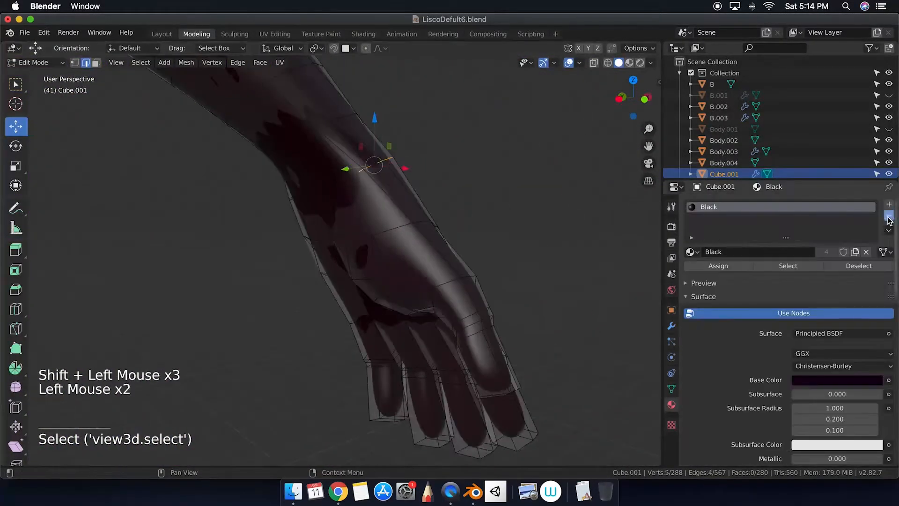
click(888, 216)
key(Tab)
click(889, 216)
key(Tab)
click(671, 326)
click(822, 260)
Extend the wrist edge selection, rip the mesh along it, and move the ripped edges upward to open a slit
shift+click(421, 183)
shift+click(435, 190)
key(v)
middle_drag(332, 198, 280, 208)
click(291, 201)
scroll(195, 223, up, 2)
key(g)
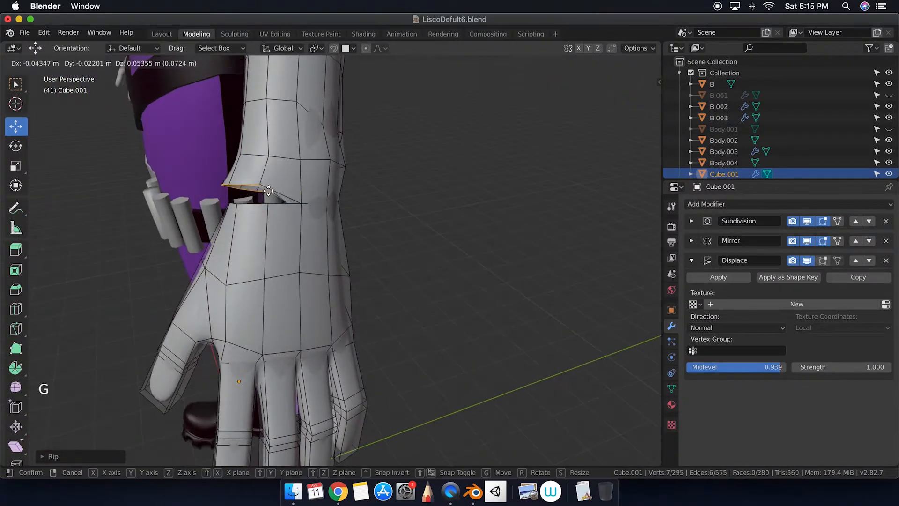
click(267, 187)
Switch to vertex selection and move individual vertices along the ripped wrist slit to shape the opening
click(75, 62)
click(259, 191)
key(g)
click(281, 194)
click(259, 210)
key(g)
click(255, 206)
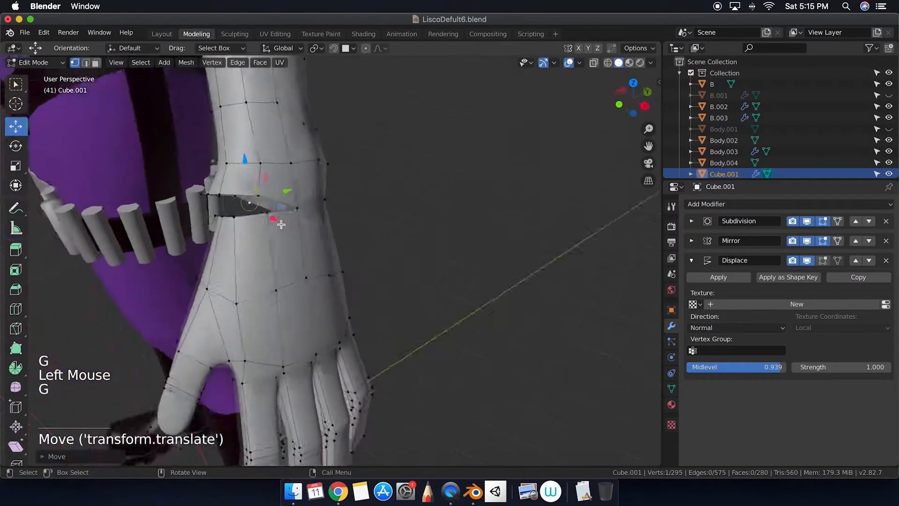
Join facing vertices across the wrist slit on the back of the hand with edges and subdivide them
middle_drag(251, 192, 303, 194)
click(265, 206)
shift+click(279, 193)
key(f)
click(272, 206)
shift+click(281, 220)
key(f)
right_click(266, 253)
Subdivide the remaining cross edge and join the next pair of facing vertices on the palm side of the wrist slit
click(263, 201)
key(super+1)
key(super+2)
click(280, 237)
right_click(277, 201)
click(279, 159)
key(super+1)
shift+click(300, 206)
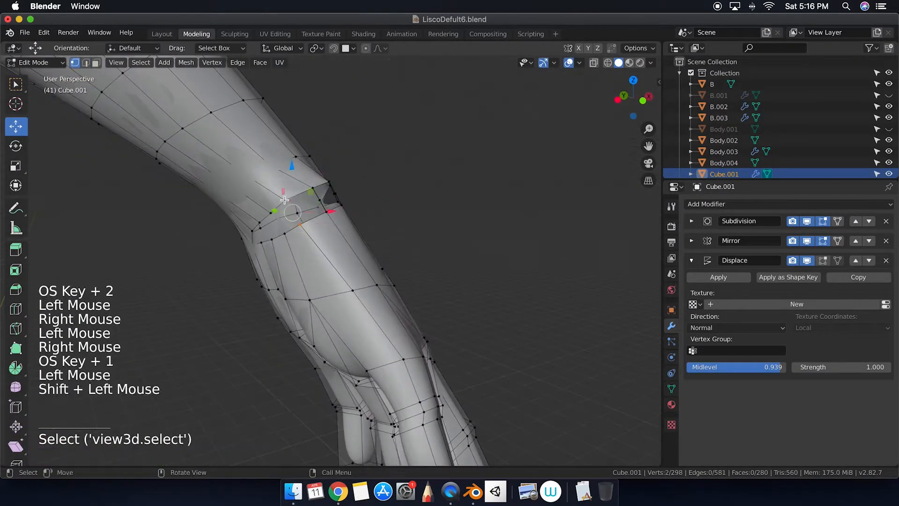
key(super+s)
key(f)
Connect another vertex pair across the palm-side slit and adjust the position of its midpoint vertex
click(323, 236)
shift+click(317, 214)
middle_drag(317, 216, 283, 225)
click(263, 246)
click(283, 254)
middle_drag(281, 270, 340, 189)
key(g)
Finish the subdivided cross edges on the palm side and fill the first face between them in edge selection
click(350, 207)
shift+click(350, 212)
key(f)
right_click(400, 199)
click(399, 199)
shift+click(354, 204)
key(f)
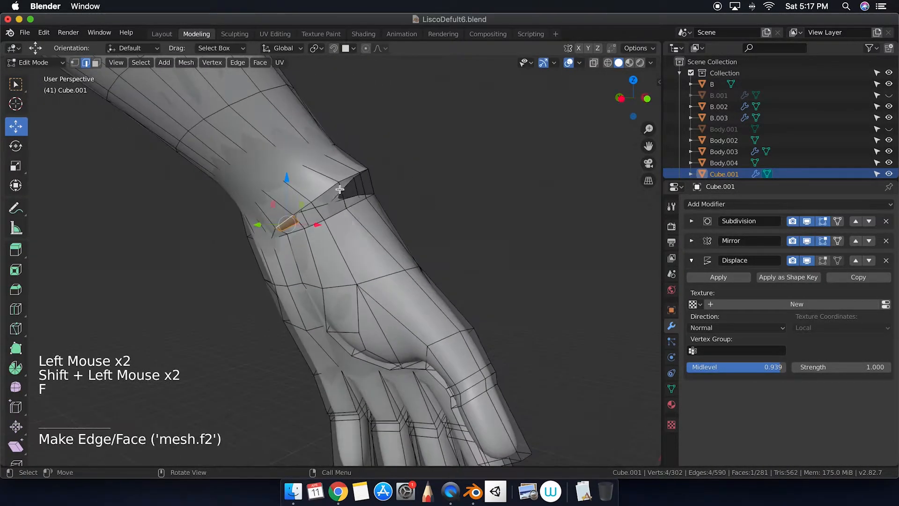
Fill the neighbouring faces along the inside of the wrist slit from the selected edges
key(f)
click(294, 228)
shift+click(303, 226)
shift+click(304, 225)
key(f)
click(317, 225)
key(f)
middle_drag(317, 224, 278, 239)
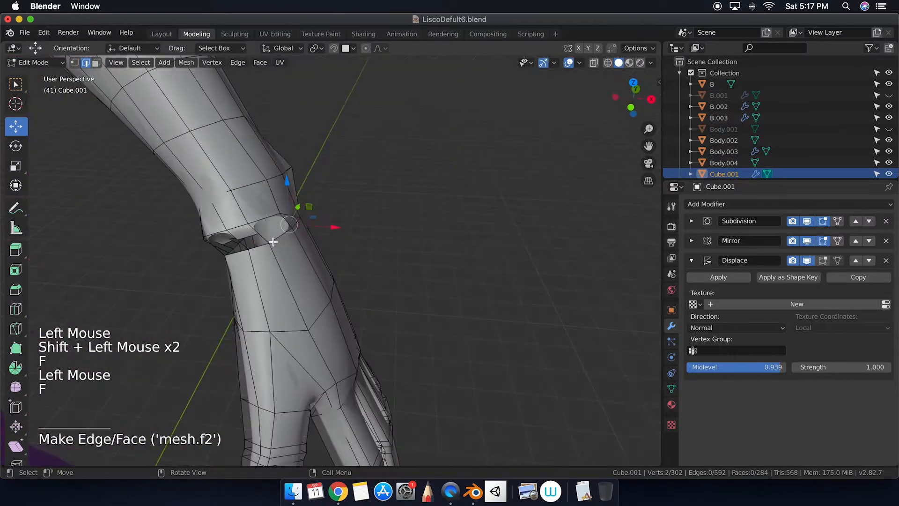
Fill a face at the thumb-side corner of the wrist slit
middle_drag(224, 189, 328, 197)
click(372, 194)
shift+click(366, 186)
key(f)
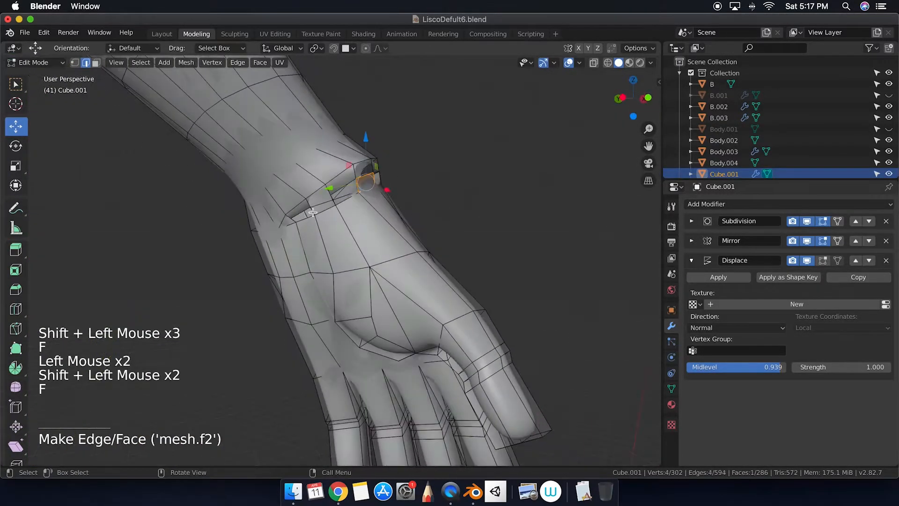
Fill successive faces along the palm side of the wrist slit toward its outer corner
click(347, 208)
key(f)
click(329, 218)
key(f)
shift+click(321, 220)
key(f)
click(320, 221)
key(f)
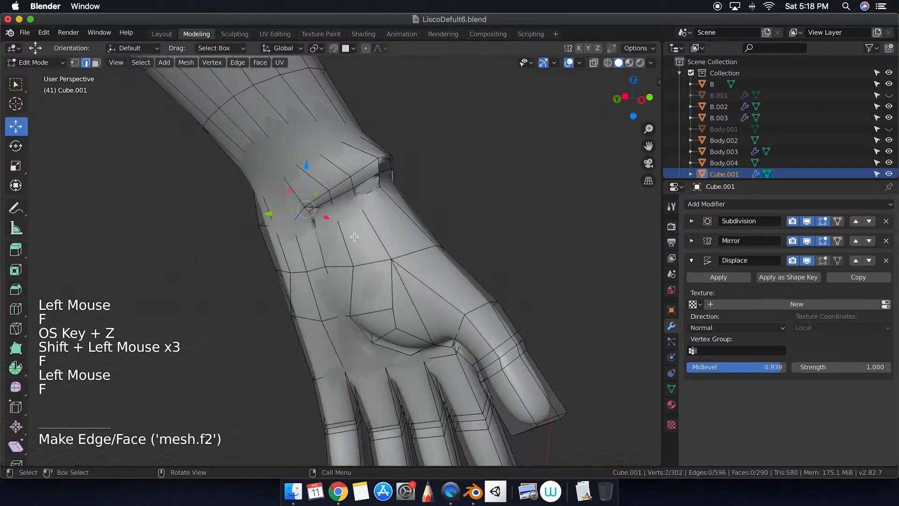
Undo the last face fills along the palm side of the wrist slit
key(super+z)
key(super+z)
key(super+z)
key(super+z)
key(super+z)
key(super+z)
key(super+z)
key(super+z)
key(super+z)
key(super+z)
Rebuild the faces at the narrow outer corner of the palm-side slit by filling between its bounding edges
ctrl+scroll(315, 220, up, 10)
shift+click(129, 224)
key(f)
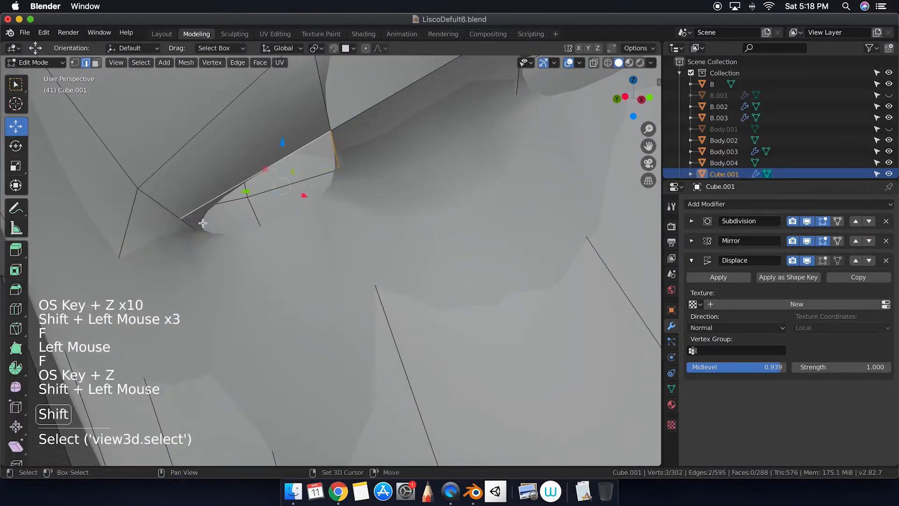
shift+click(259, 179)
shift+click(189, 224)
key(f)
click(368, 203)
key(f)
click(362, 187)
key(f)
click(360, 310)
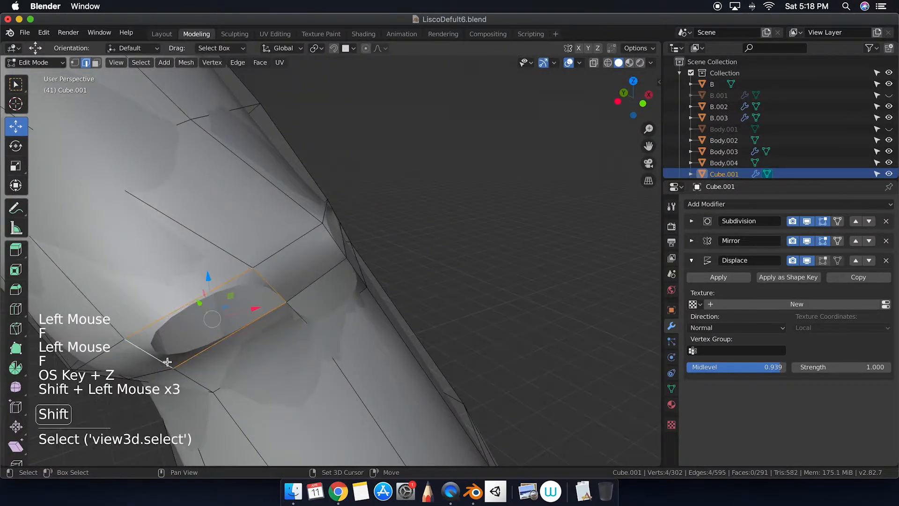
Fill the remaining holes in the wrist slit with faces to close the fold around the wrist
shift+click(156, 360)
key(f)
click(162, 281)
shift+click(179, 297)
shift+click(140, 262)
key(f)
click(161, 205)
key(f)
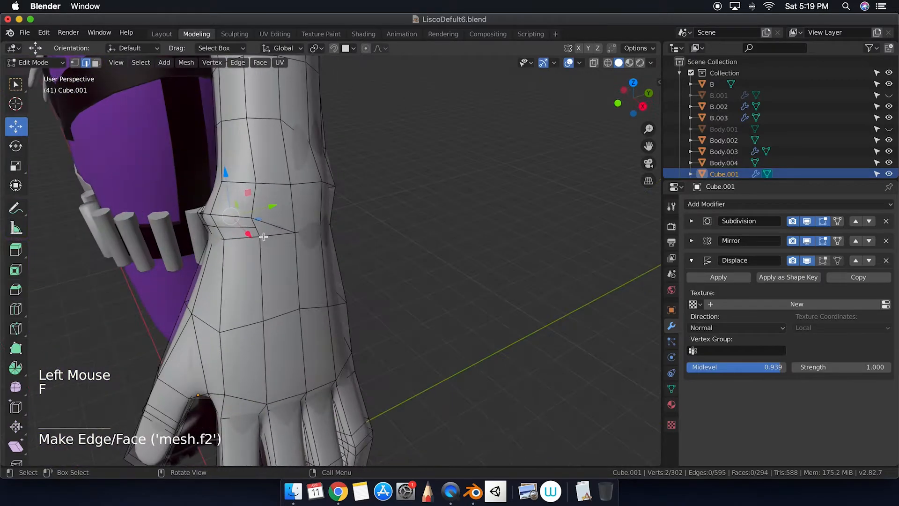
Turn on the Subdivision modifier's edit-cage display and move individual edges around the wrist fold
middle_drag(263, 237, 220, 226)
click(217, 224)
key(g)
click(838, 221)
click(299, 211)
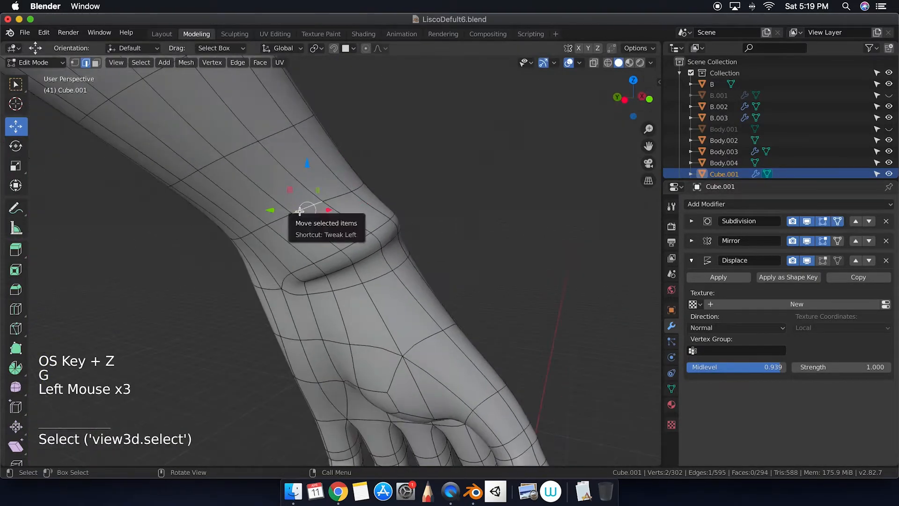
key(g)
click(385, 178)
key(g)
click(387, 181)
key(g)
Turn off the Subdivision modifier's edit-cage display and move a vertex on the wrist fold in vertex selection
key(Tab)
middle_drag(337, 196, 365, 197)
key(Tab)
click(837, 221)
click(272, 276)
middle_drag(249, 282, 331, 314)
click(75, 62)
click(331, 313)
key(g)
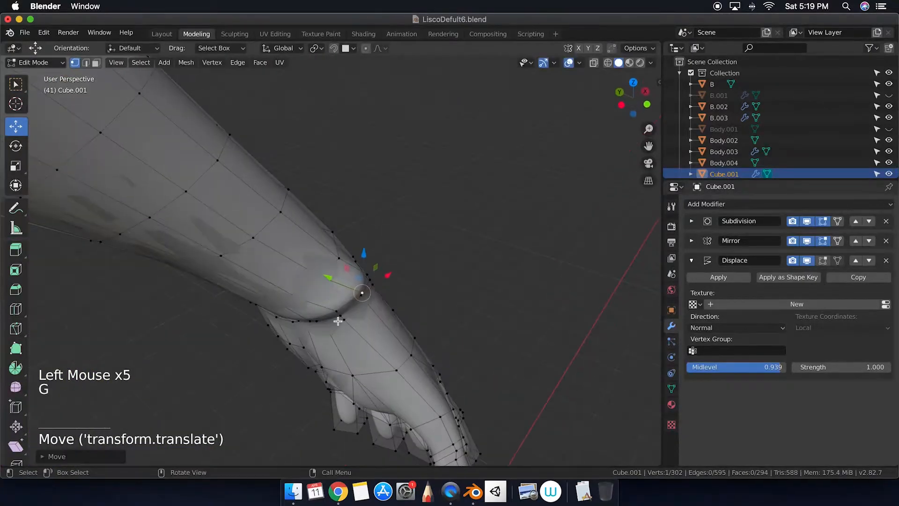
Move further vertices along the rim of the wrist fold to shape it and return to Object Mode
click(291, 317)
key(g)
key(f)
key(g)
click(274, 276)
key(f)
key(Tab)
middle_drag(277, 277, 431, 272)
Rip the glove mesh along a run of edges across the forearm above the wrist fold and open a second slit
key(Tab)
scroll(389, 232, up, 4)
click(86, 62)
click(424, 281)
shift+click(402, 266)
shift+click(441, 276)
shift+click(463, 276)
shift+click(411, 254)
click(75, 62)
key(g)
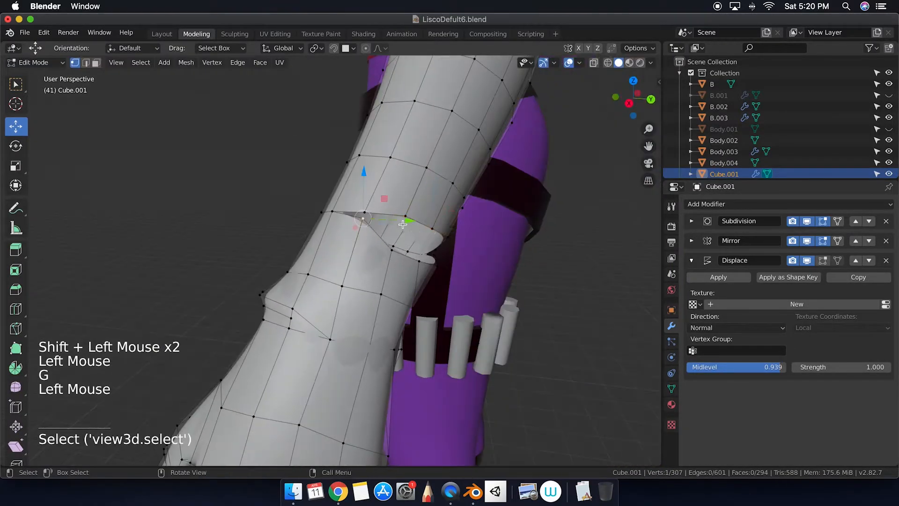
Join facing vertices across the forearm slit with edges and subdivide the new edges
key(g)
key(f)
right_click(404, 196)
click(395, 243)
shift+click(415, 213)
key(f)
right_click(413, 194)
click(413, 194)
key(f)
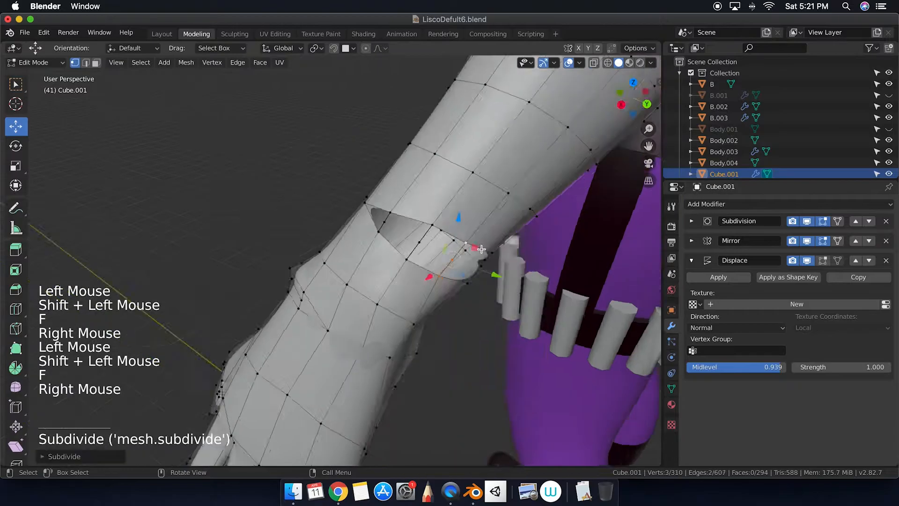
Connect the remaining vertex pairs on the inner side of the forearm slit and adjust the midpoint vertices
shift+click(469, 271)
key(f)
click(485, 242)
key(g)
key(g)
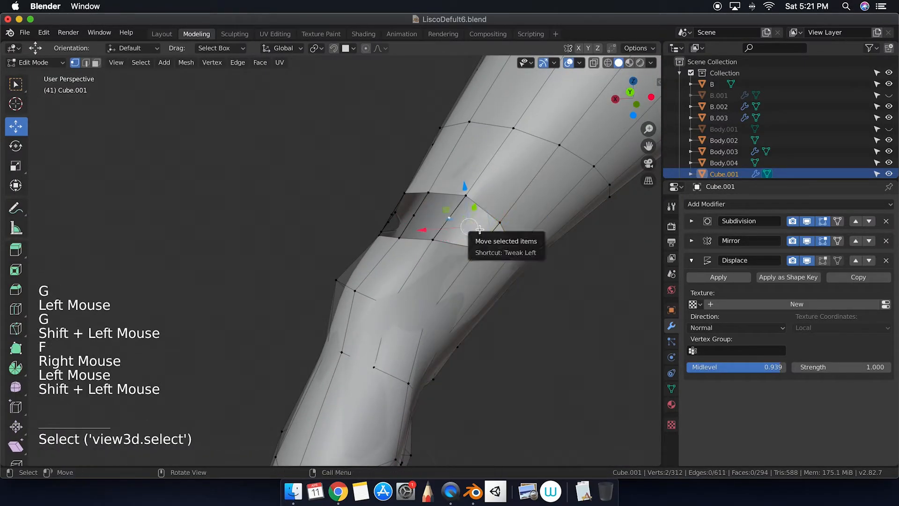
key(f)
shift+click(501, 294)
key(f)
key(f)
Fill the first faces between the cross edges along the lower rim of the forearm slit
middle_drag(489, 281, 454, 283)
key(f)
shift+click(397, 255)
key(f)
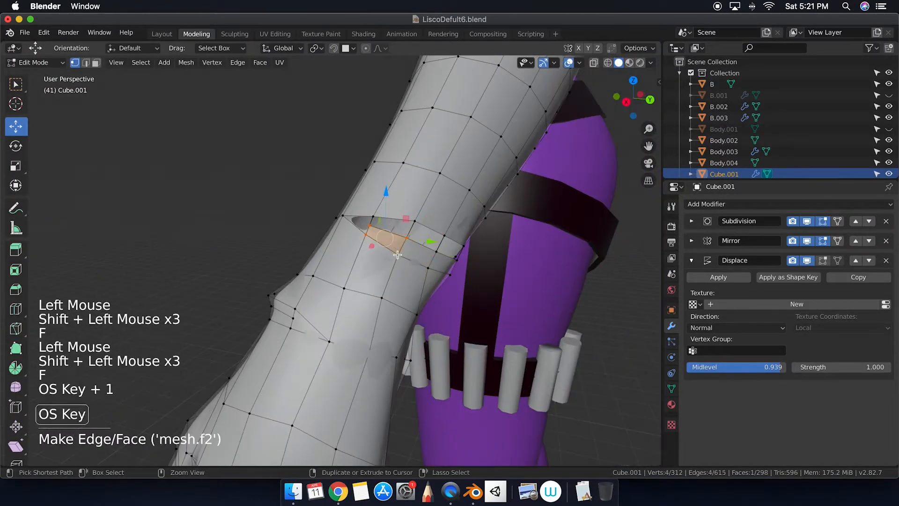
key(super+2)
click(410, 230)
key(f)
Undo the last fill and fill the next faces of the forearm slit from its selected boundary edges
key(super+z)
shift+click(436, 233)
key(f)
key(f)
shift+click(473, 249)
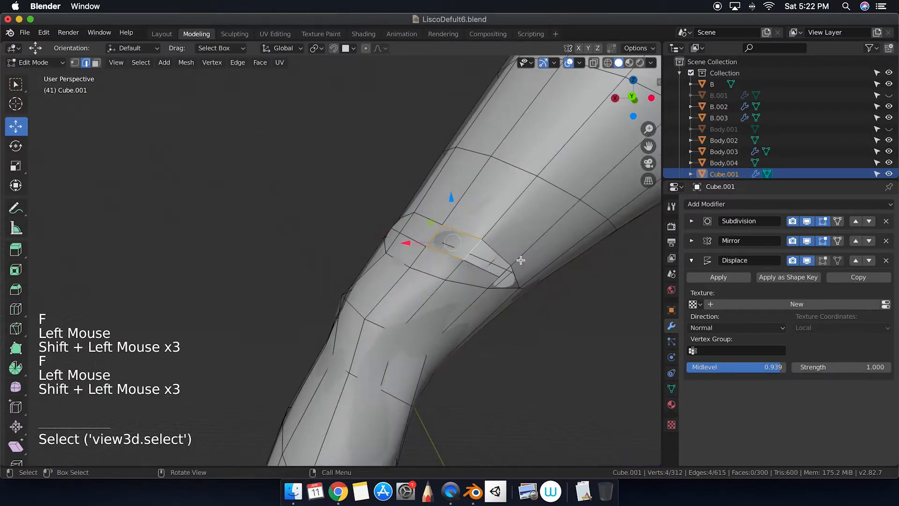
key(f)
key(f)
Close the last open gaps of the forearm slit with faces
click(467, 271)
key(f)
key(super+z)
click(359, 215)
key(f)
click(424, 236)
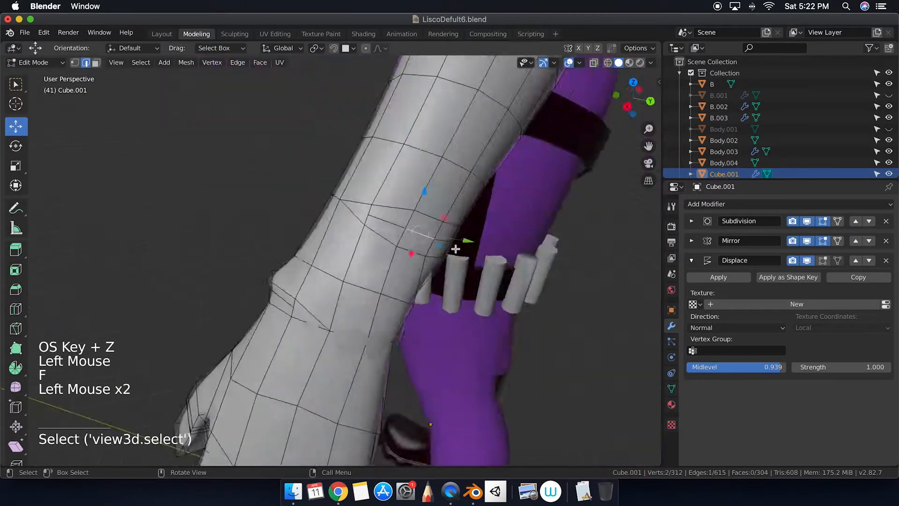
Reposition the edges along the forearm slit so the filled faces form a raised fold
shift+click(455, 248)
key(g)
click(385, 283)
key(g)
click(481, 254)
click(487, 248)
shift+click(529, 259)
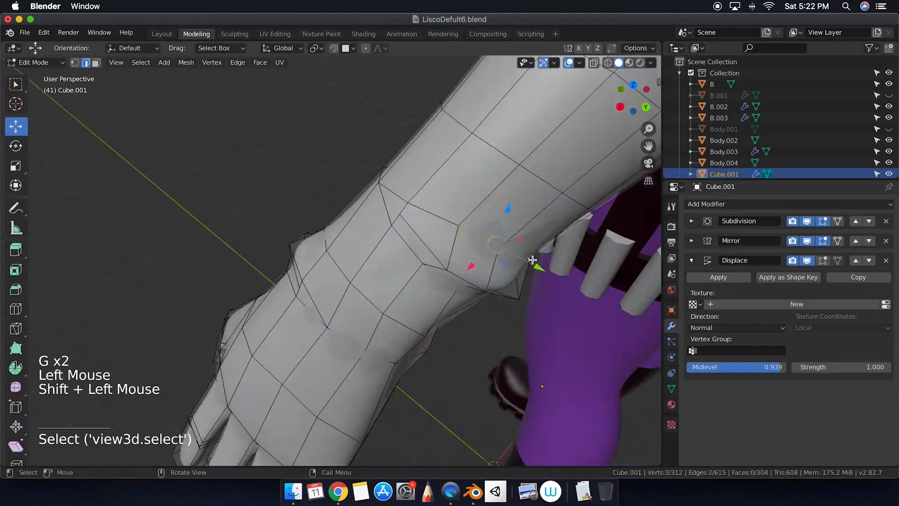
key(g)
click(534, 267)
click(468, 253)
shift+click(527, 262)
Move individual vertices along the forearm fold to smooth its rim and round its bulge
click(75, 62)
click(472, 227)
shift+click(519, 250)
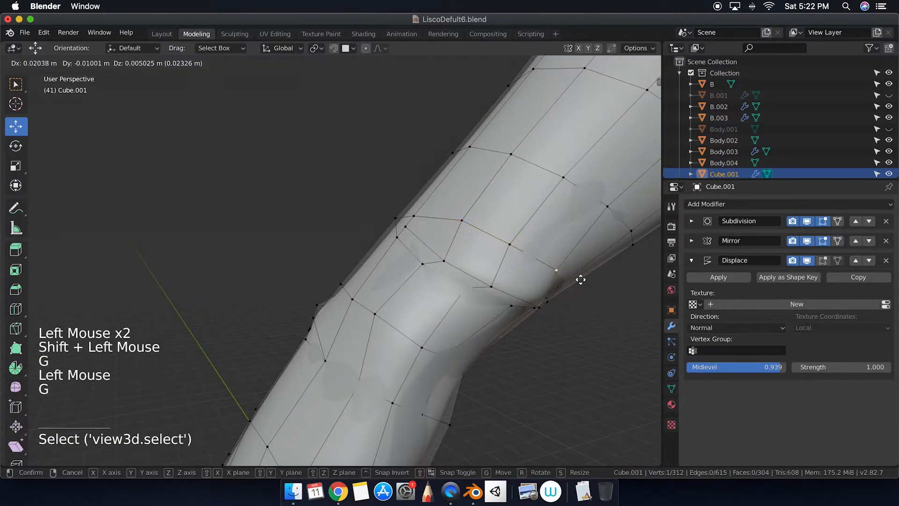
click(582, 280)
click(407, 281)
key(g)
click(406, 296)
click(423, 306)
key(g)
click(484, 281)
key(g)
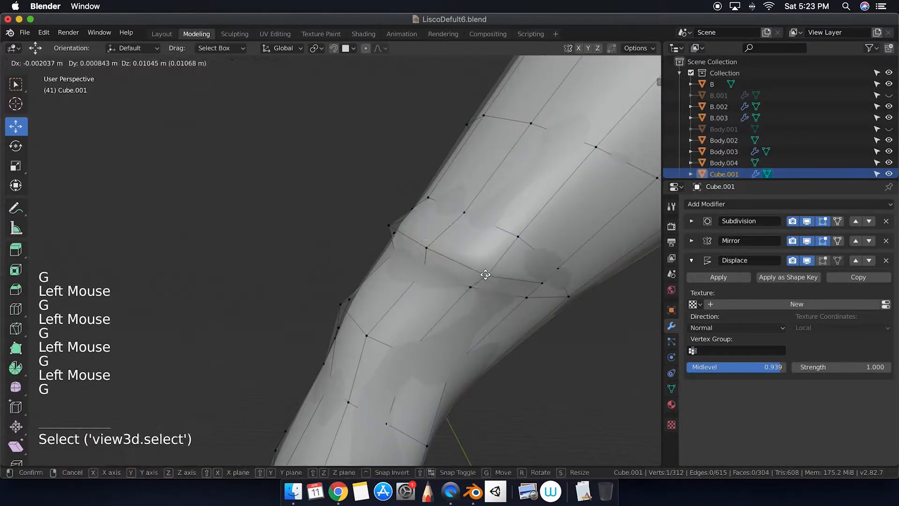
click(484, 277)
Select the run of edges along the forearm fold's ridge and show their transform and crease properties
key(Tab)
scroll(512, 296, down, 6)
scroll(508, 295, up, 6)
key(Tab)
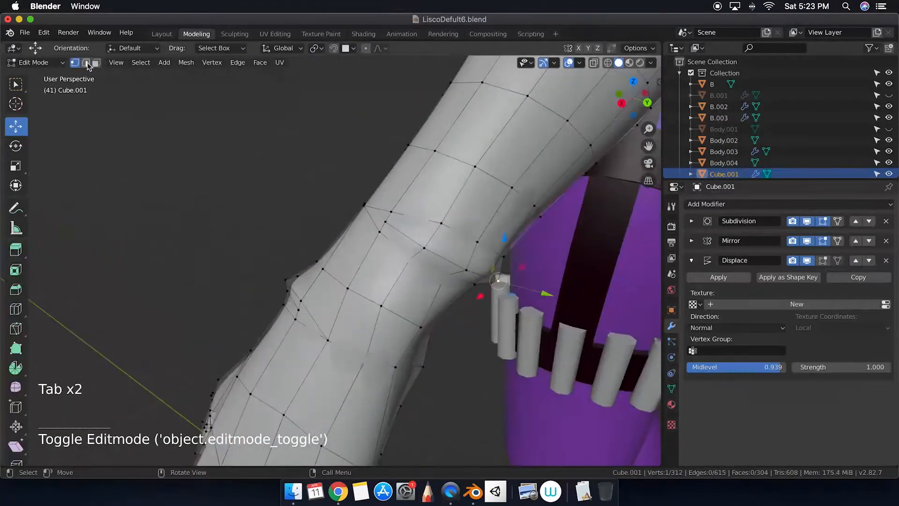
click(86, 63)
middle_drag(469, 281, 422, 281)
click(406, 267)
shift+click(435, 281)
shift+click(478, 304)
shift+click(475, 294)
key(n)
click(655, 85)
key(Return)
Set the crease of the selected forearm fold edge to 0.34
key(Tab)
key(Tab)
click(412, 226)
click(591, 198)
text(0.34)
key(Return)
key(Tab)
key(Tab)
Select the edges of the wrist fold on the inner side and increase their crease
middle_drag(335, 227, 305, 300)
click(305, 358)
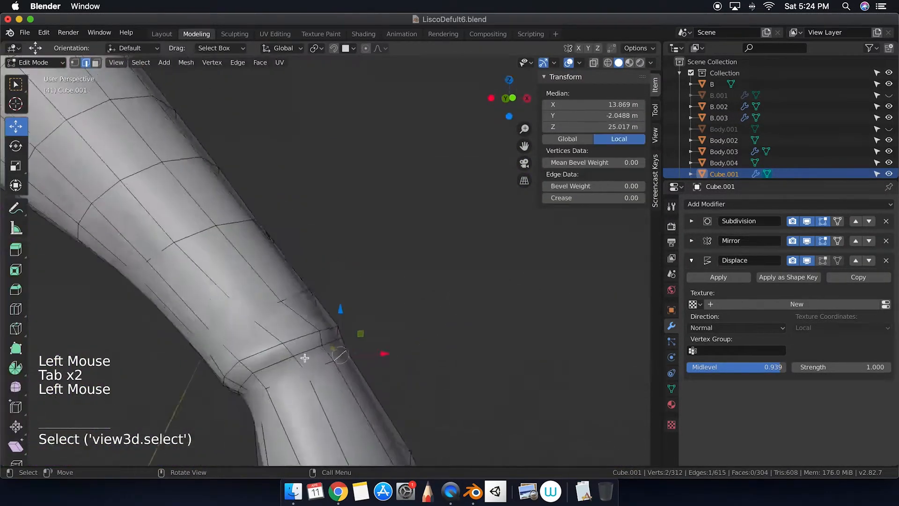
middle_drag(305, 357, 262, 346)
shift+super+click(267, 347)
shift+click(314, 327)
shift+click(315, 326)
shift+super+click(284, 375)
drag(597, 198, 643, 198)
key(Tab)
middle_drag(370, 266, 197, 300)
ctrl+scroll(343, 286, down, 8)
ctrl+scroll(349, 275, down, 4)
ctrl+scroll(389, 180, up, 5)
Select a further run of edges along the fold and raise their crease
key(Tab)
ctrl+scroll(349, 281, up, 5)
click(335, 307)
shift+super+click(78, 227)
key(c)
drag(597, 198, 642, 198)
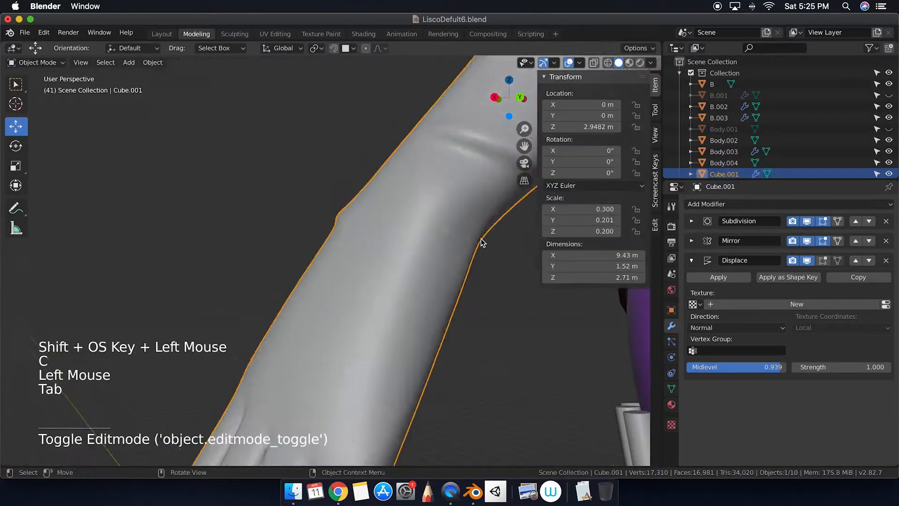
key(Tab)
Select the vertices across the forearm just below the fold and rip them to start a second slit
key(Tab)
click(285, 124)
shift+click(261, 141)
shift+middle_drag(323, 203, 335, 260)
key(v)
Move the ripped vertices apart to open the second slit between the forearm fold and the wrist
click(351, 256)
shift+click(344, 261)
shift+click(368, 269)
key(g)
click(389, 284)
middle_drag(389, 284, 496, 346)
key(g)
key(g)
click(430, 335)
key(g)
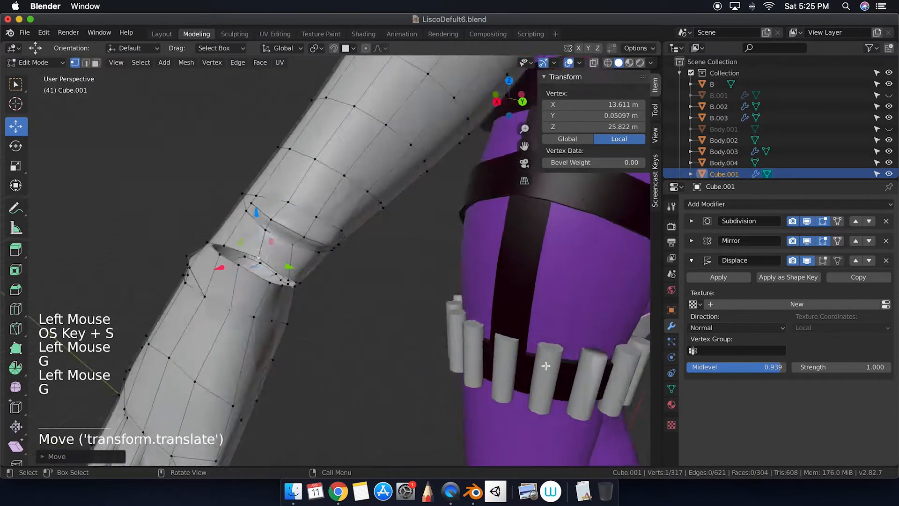
Connect the first two vertex pairs across the second slit with edges and subdivide each edge
shift+middle_drag(300, 281, 206, 211)
shift+click(461, 308)
key(f)
right_click(425, 267)
click(427, 268)
click(440, 265)
shift+click(406, 279)
key(f)
right_click(413, 275)
click(414, 269)
Connect two more vertex pairs across the second slit, subdivide the last edge and slide its midpoint vertex
click(508, 281)
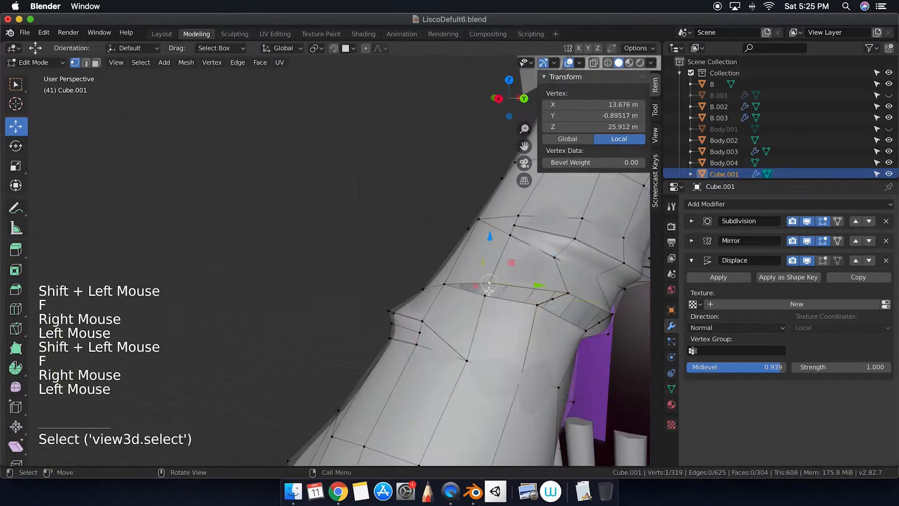
shift+click(492, 291)
key(f)
click(218, 191)
shift+click(346, 237)
key(f)
right_click(345, 235)
click(346, 234)
click(333, 224)
key(g)
key(g)
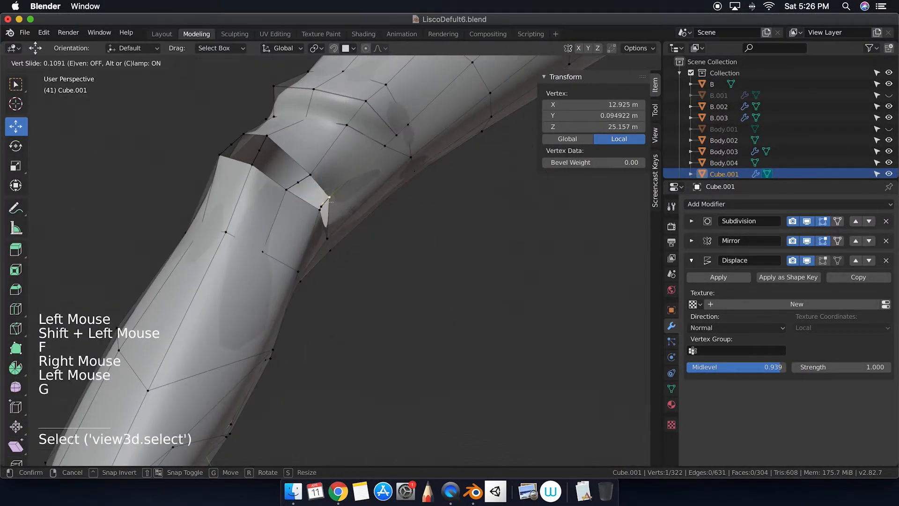
click(325, 223)
Join the end vertices of the second slit and fill the first faces between its cross edges
shift+click(420, 180)
key(f)
shift+middle_drag(419, 170, 487, 260)
shift+click(489, 273)
shift+click(489, 253)
key(f)
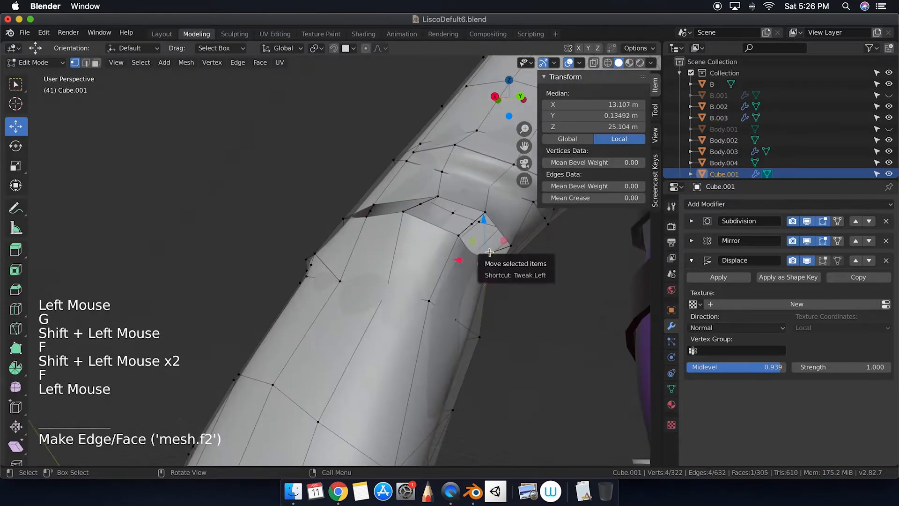
key(f)
key(f)
key(f)
Undo the last fill and fill the next faces of the second slit from its boundary edges
click(85, 63)
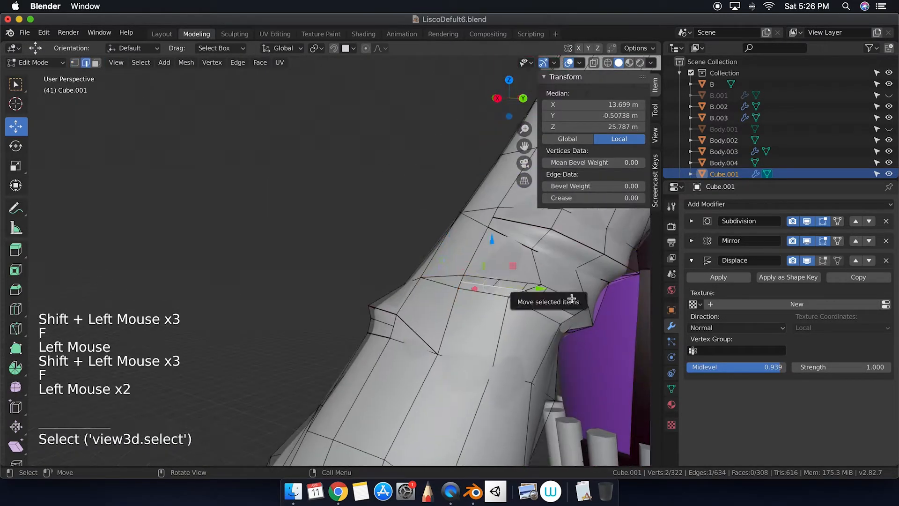
key(f)
key(super+z)
shift+click(518, 268)
shift+click(449, 263)
click(555, 287)
key(f)
middle_drag(541, 283, 332, 211)
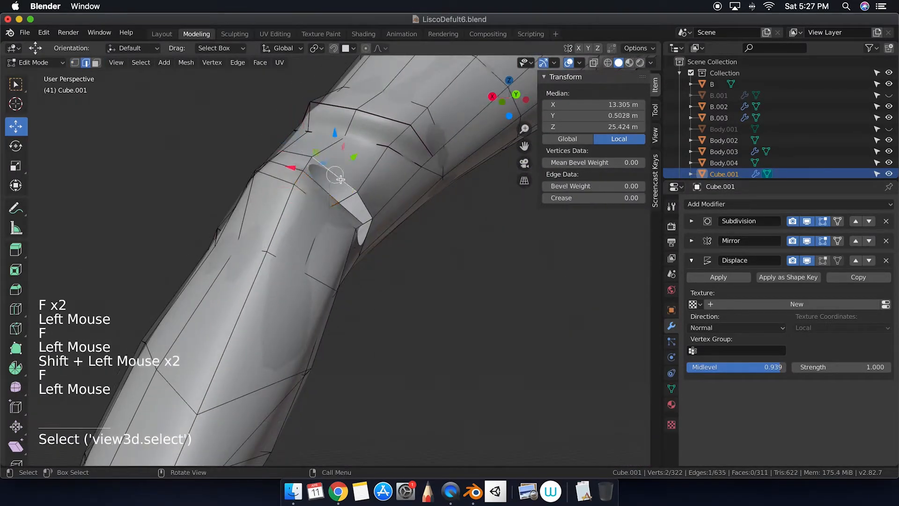
Fill the remaining gaps of the second slit with faces
key(f)
click(211, 147)
key(f)
key(f)
click(389, 380)
Move and slide the second fold's vertices to shape its overlapping rim
click(75, 62)
click(441, 355)
key(g)
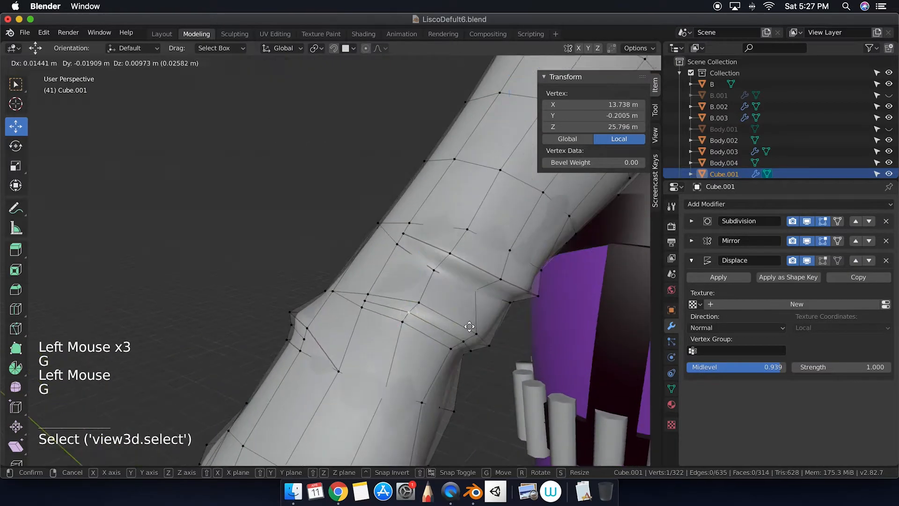
click(469, 326)
key(g)
click(323, 122)
key(g)
key(g)
click(165, 279)
key(g)
click(178, 281)
Select the edges along the second fold's ridge and set their mean crease to 0.35
key(Tab)
key(Tab)
click(86, 62)
click(407, 363)
shift+click(300, 187)
shift+click(262, 181)
shift+click(213, 126)
shift+click(230, 155)
drag(614, 199, 641, 199)
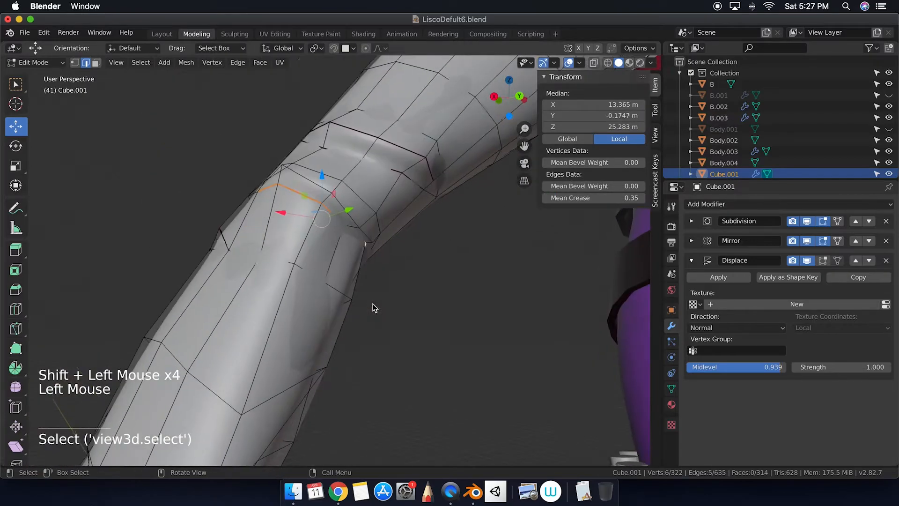
shift+super+click(308, 183)
shift+click(291, 260)
click(291, 261)
key(Tab)
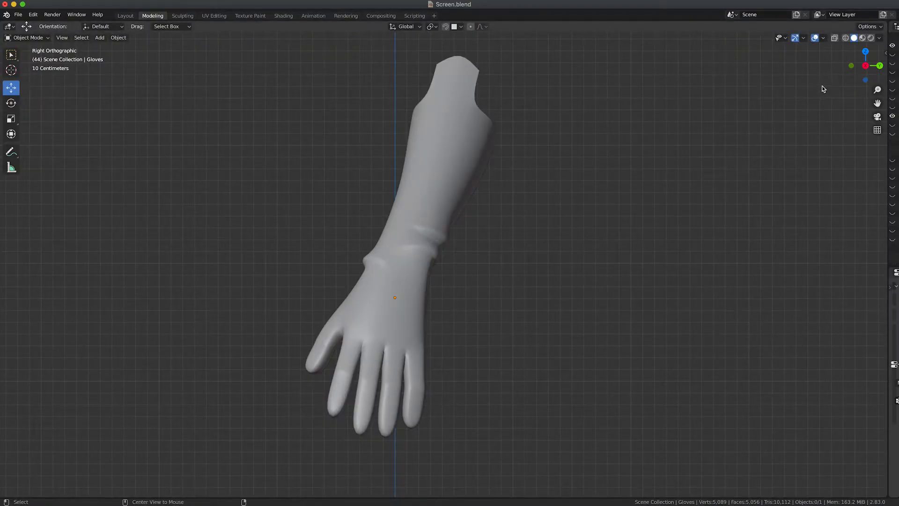
Examine the finished smooth glove from all four sides and from below
alt+middle_drag(822, 86, 683, 96)
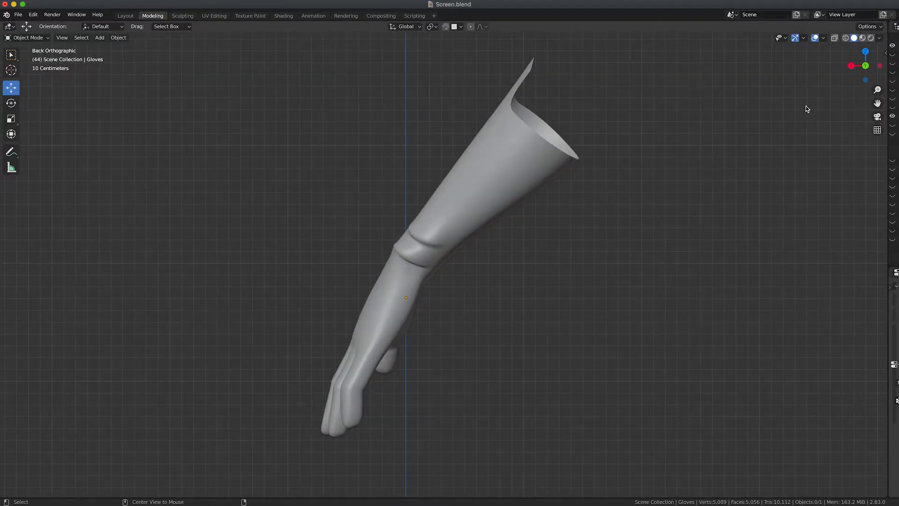
mouse_move(810, 108)
alt+middle_down()
mouse_move(729, 106)
mouse_move(810, 121)
alt+middle_up()
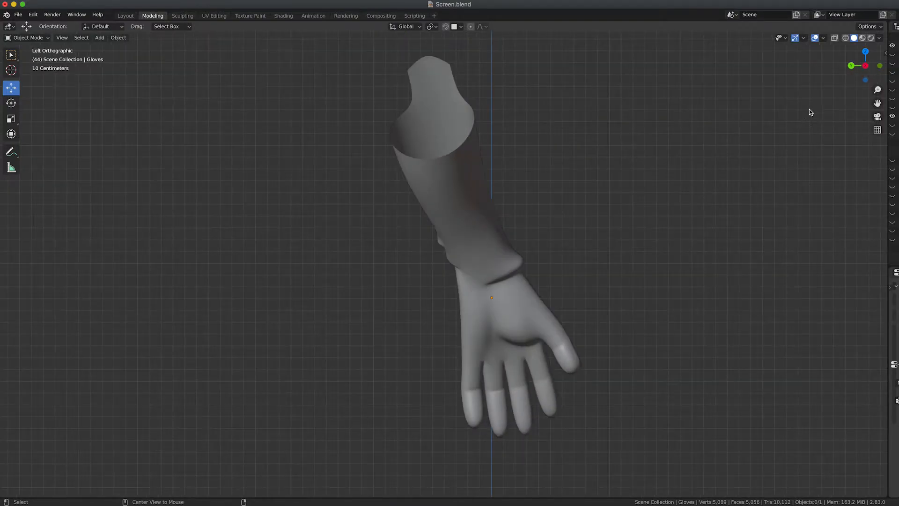
alt+middle_drag(822, 87, 702, 94)
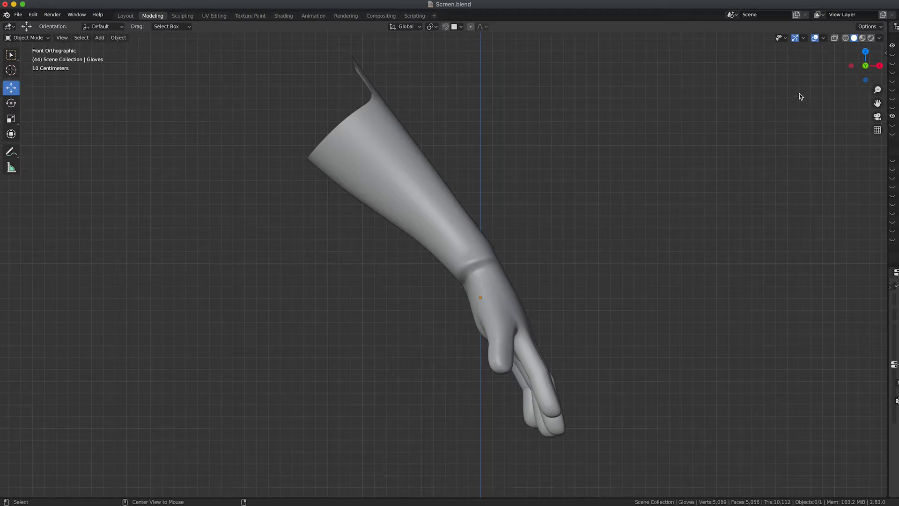
alt+middle_drag(788, 94, 649, 97)
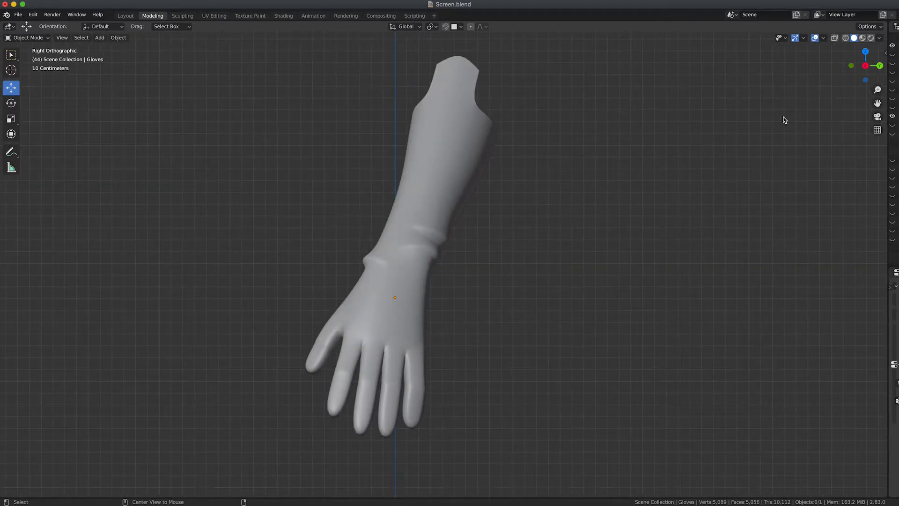
alt+middle_drag(775, 118, 816, 160)
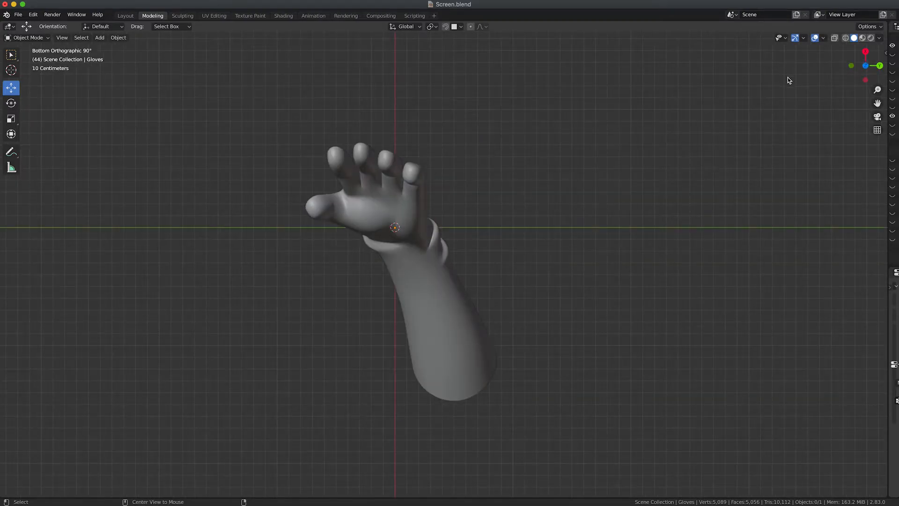
alt+middle_drag(798, 230, 790, 144)
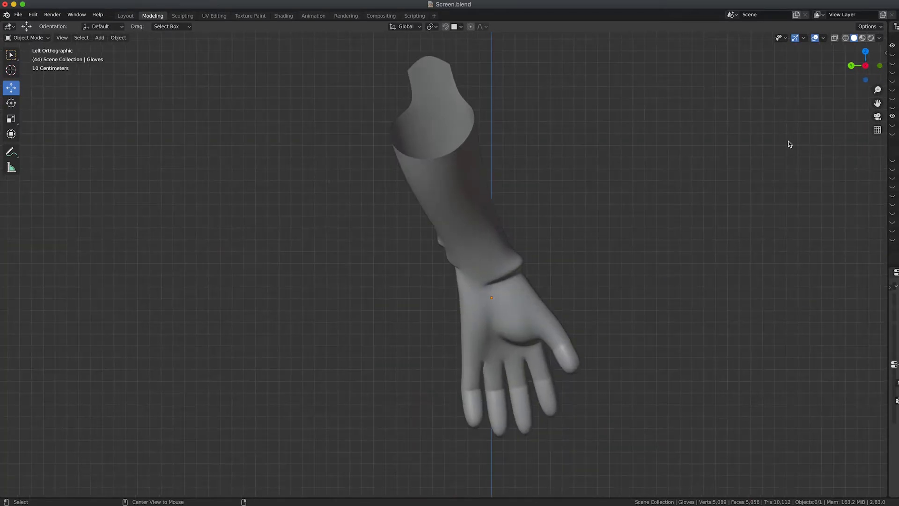
alt+middle_drag(804, 213, 796, 255)
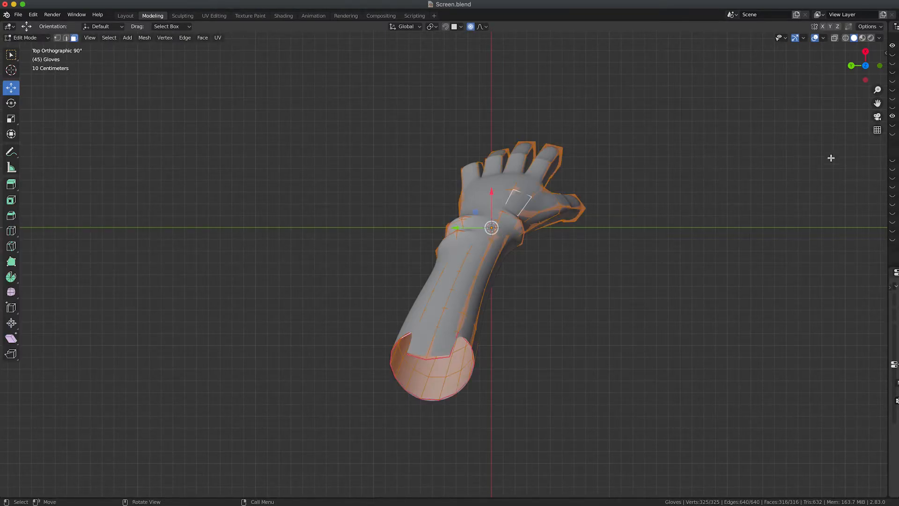
Examine the glove's mesh topology with everything selected from the top and all sides
alt+middle_drag(820, 181, 654, 173)
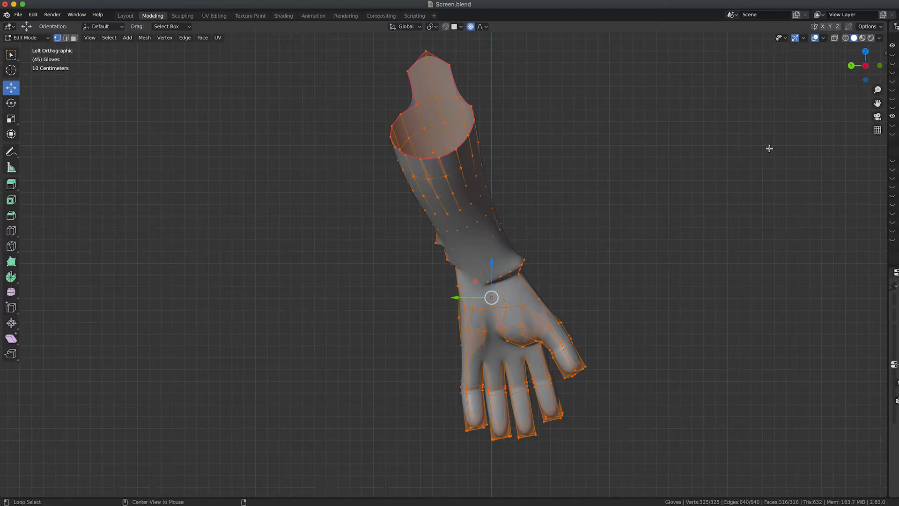
alt+middle_drag(690, 152, 626, 150)
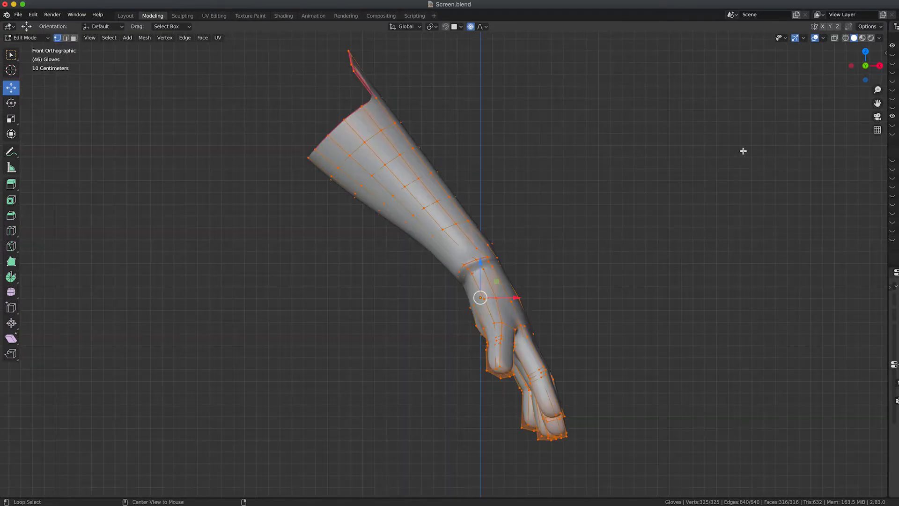
alt+middle_drag(743, 151, 583, 155)
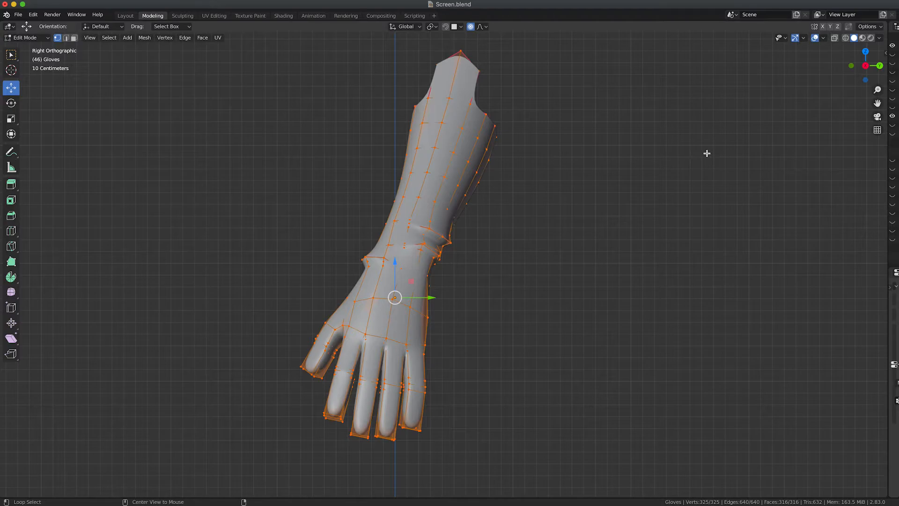
alt+middle_drag(708, 153, 598, 156)
alt+middle_drag(750, 170, 643, 172)
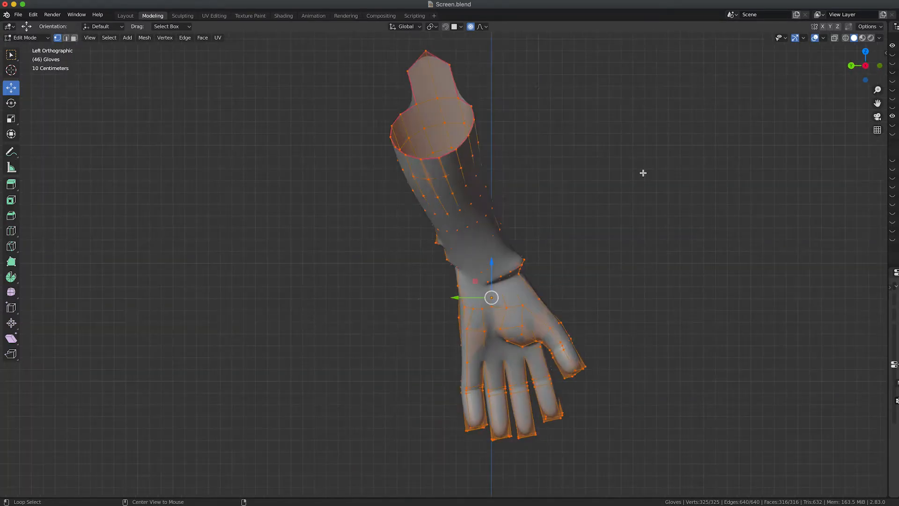
alt+middle_drag(762, 173, 719, 177)
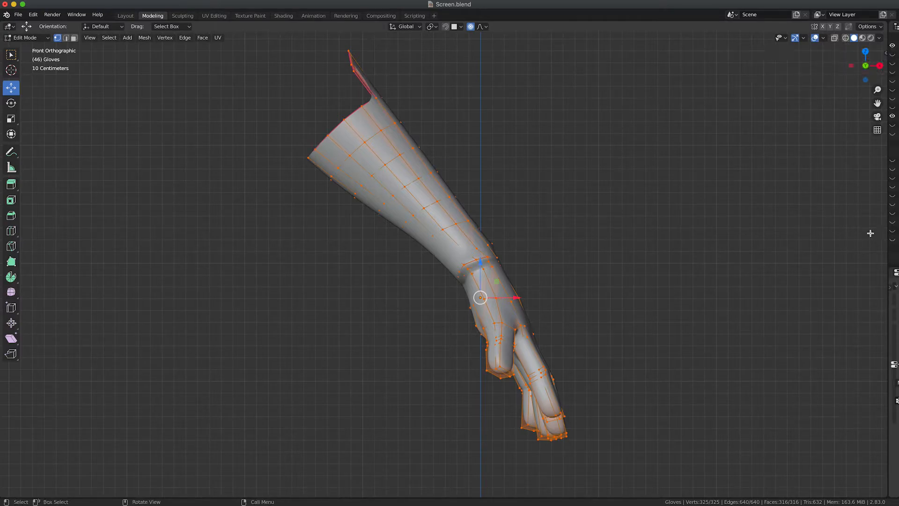
Hide the Subdivision modifier's effect in the viewport, examine the unsmoothed glove from different sides, and deselect the mesh
drag(822, 235, 758, 235)
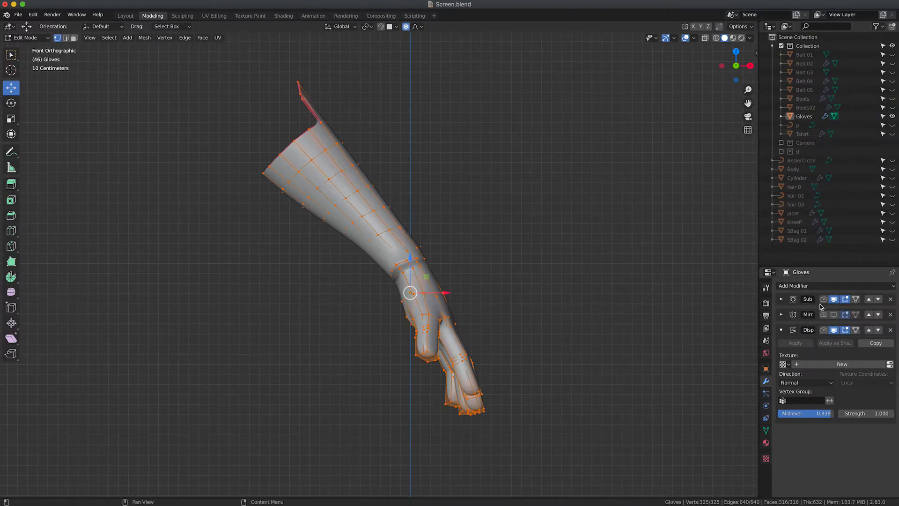
click(833, 299)
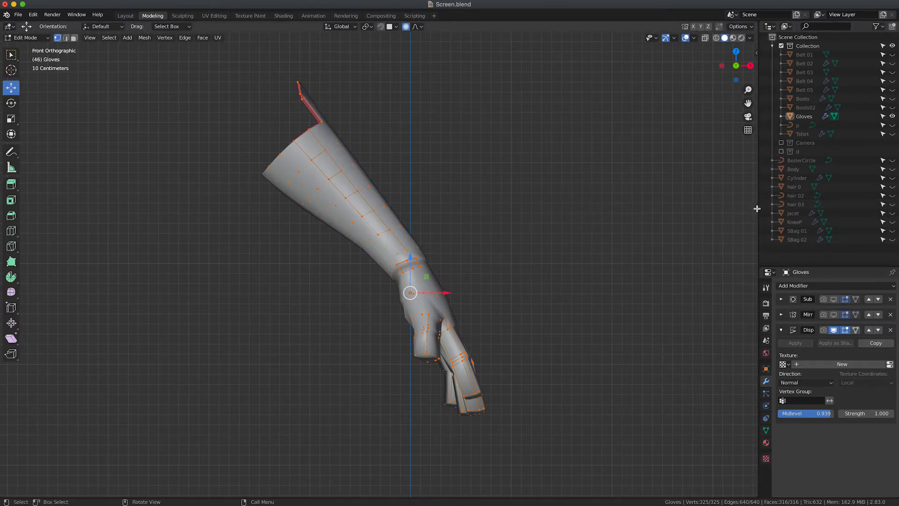
key(ctrl+space)
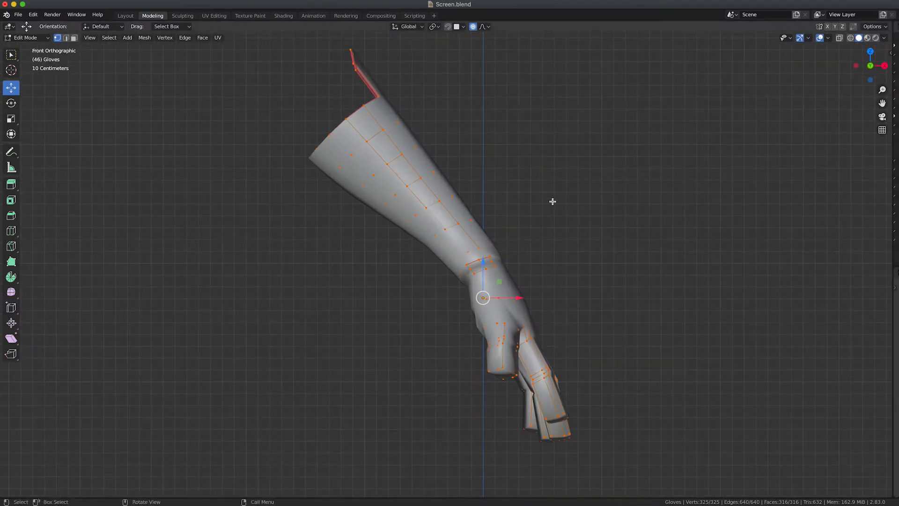
key(KP_3)
alt+middle_drag(791, 227, 662, 234)
alt+middle_drag(754, 221, 619, 226)
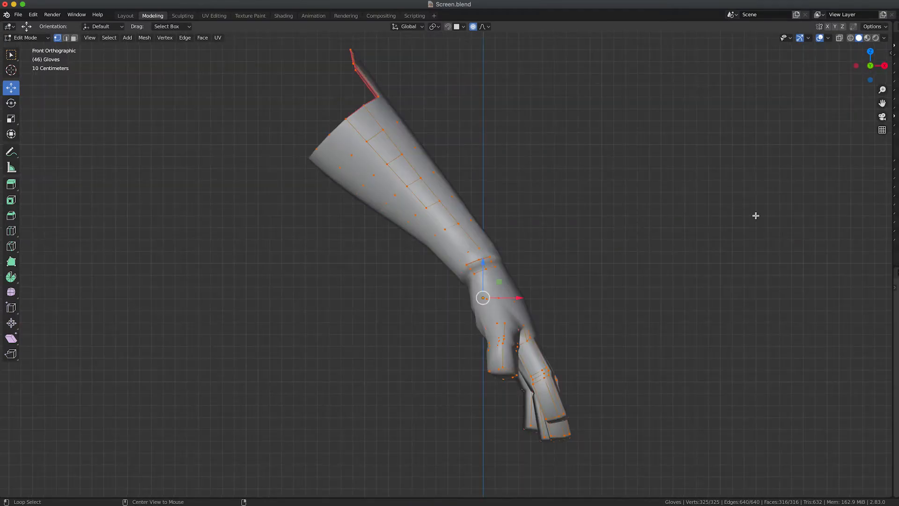
alt+middle_drag(768, 215, 719, 217)
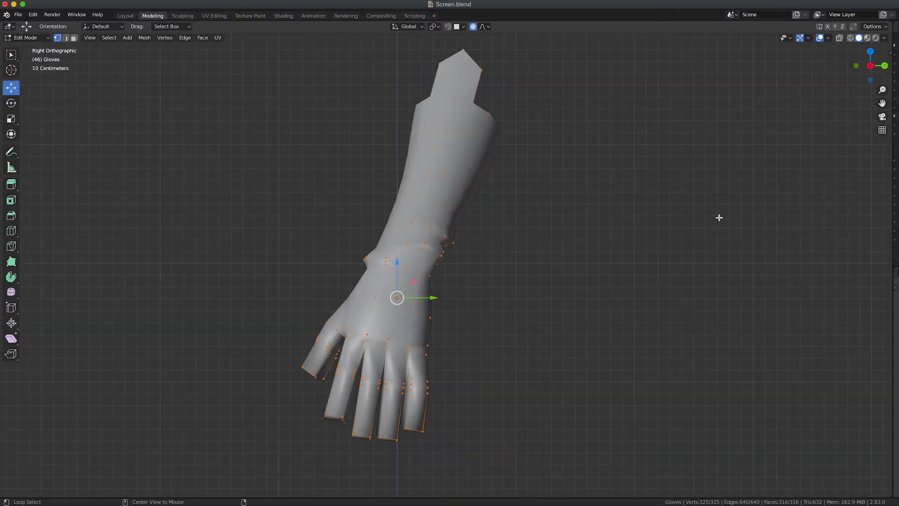
click(788, 216)
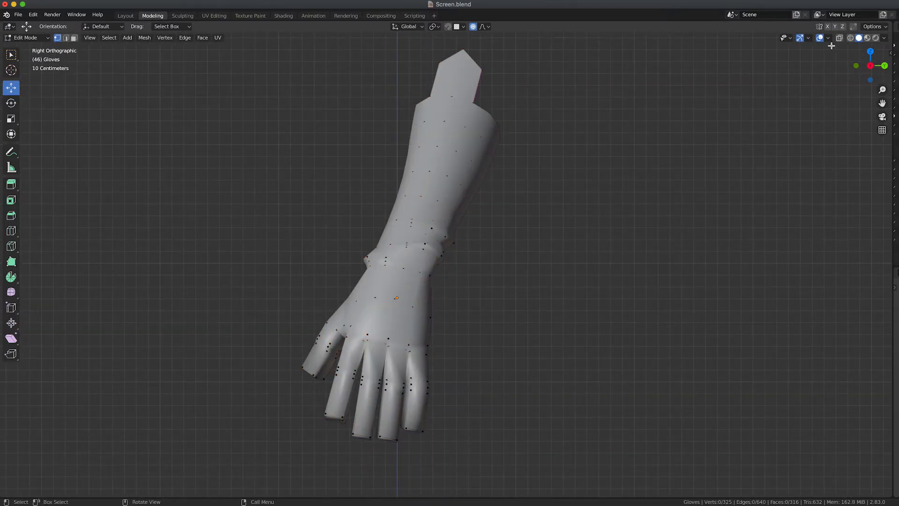
Examine the glove's topology in wireframe shading from several sides and return to solid shading
click(850, 38)
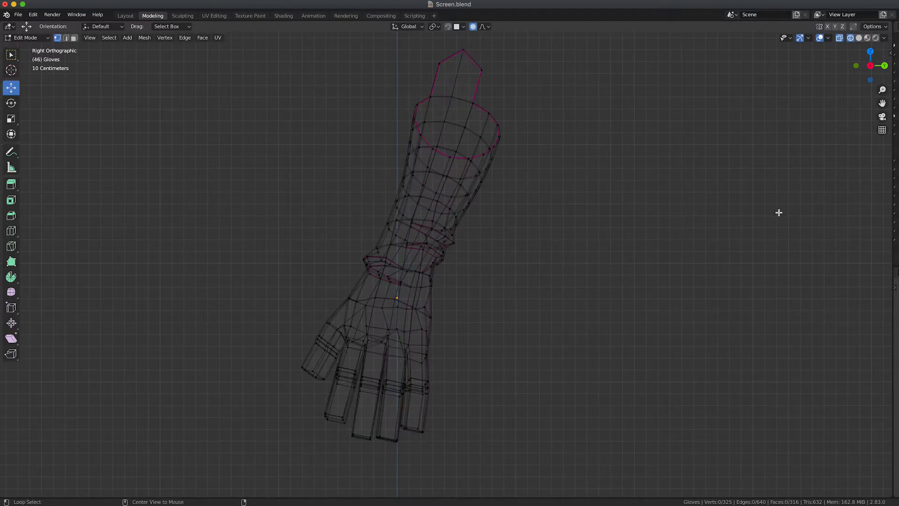
alt+middle_drag(779, 213, 693, 219)
alt+middle_drag(798, 216, 653, 221)
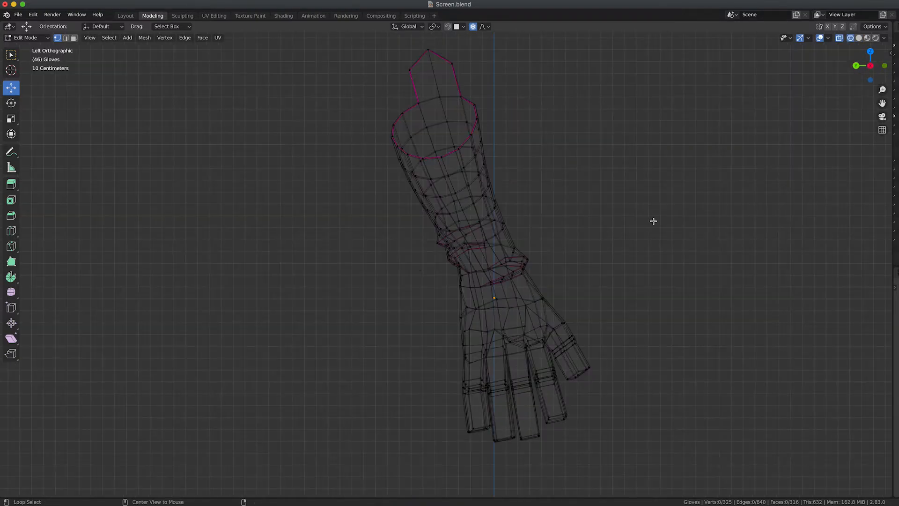
alt+middle_drag(739, 225, 665, 227)
alt+middle_drag(732, 225, 686, 257)
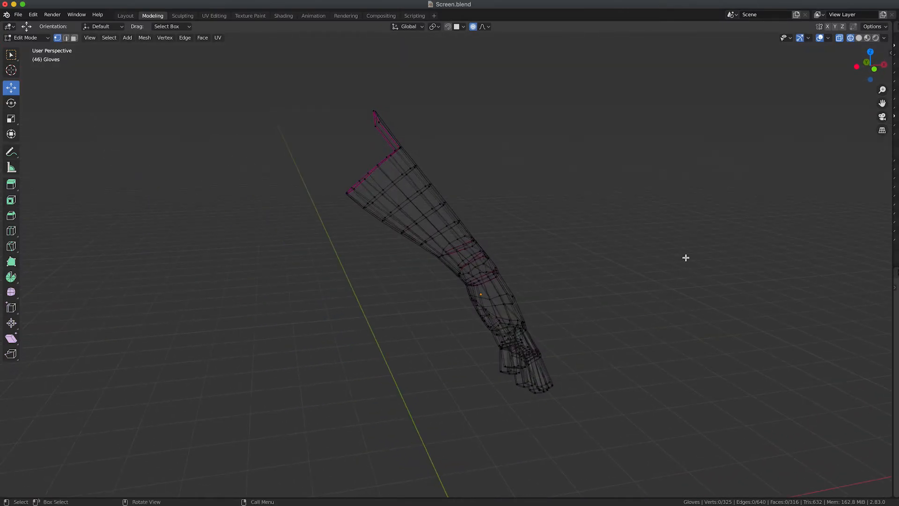
click(859, 37)
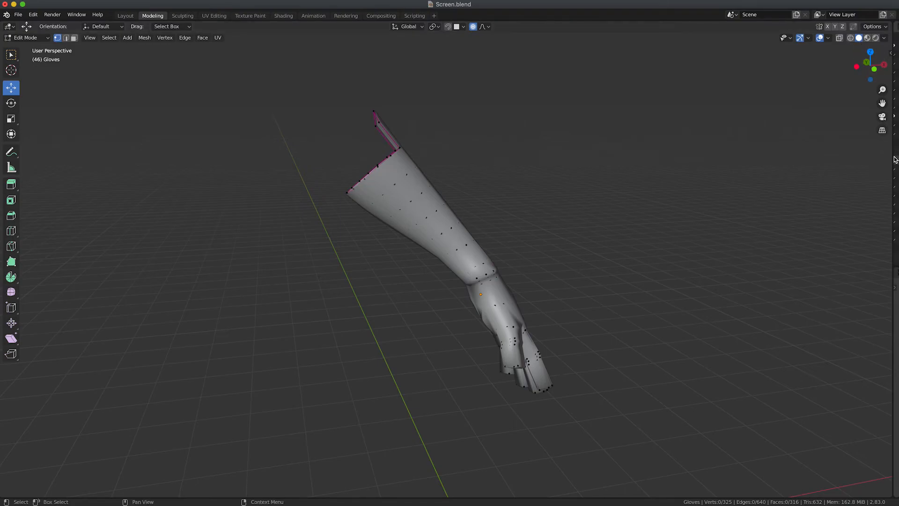
Preview the mirrored pair of gloves, hide the mirror again, and restore the Subdivision modifier's viewport display
drag(892, 157, 618, 176)
scroll(431, 273, up, 3)
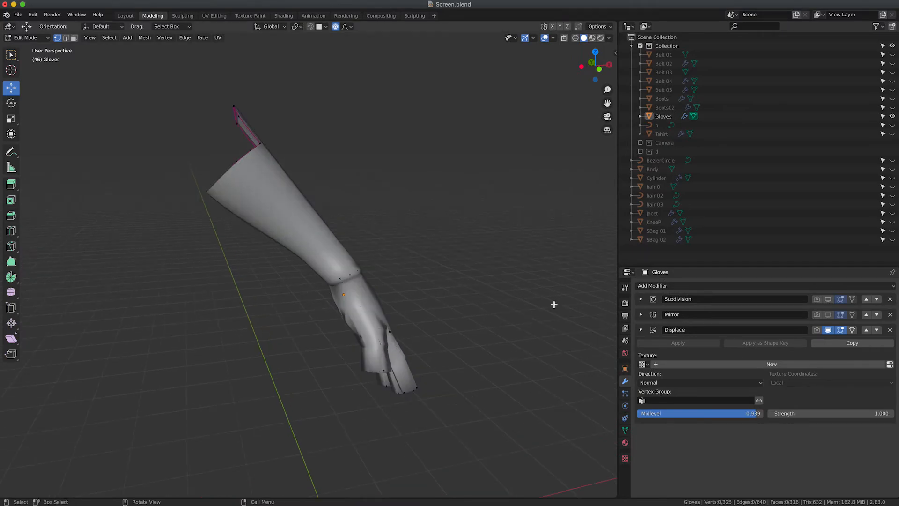
click(827, 314)
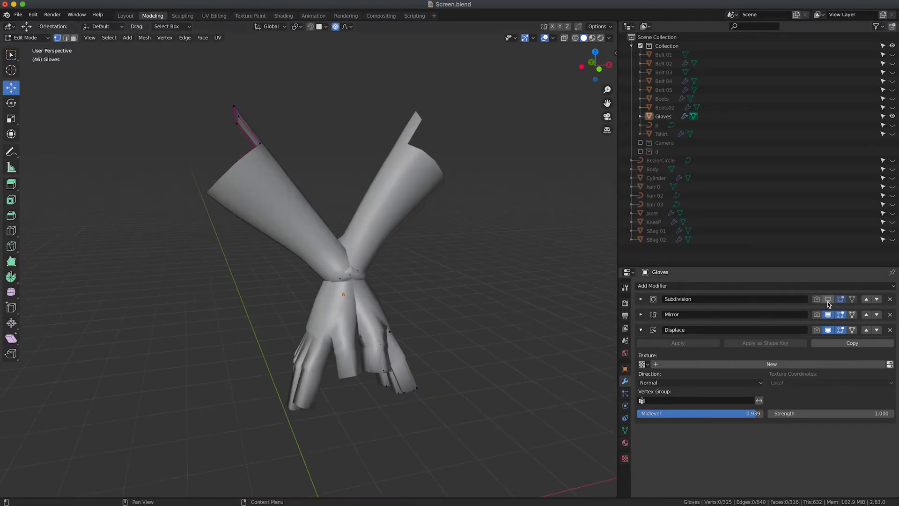
click(828, 299)
click(828, 315)
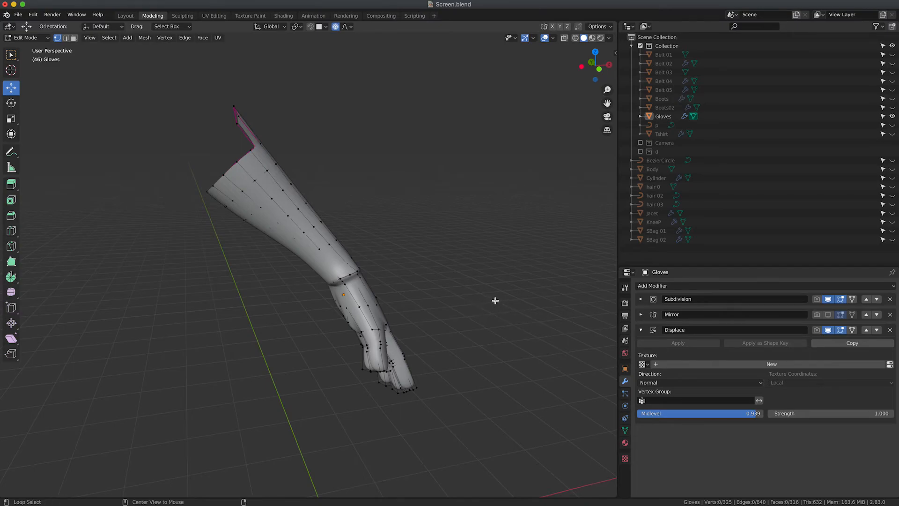
Review the glove's Subdivision and Mirror modifier settings and return to Object Mode to view the smooth glove
middle_drag(492, 301, 382, 295)
click(641, 299)
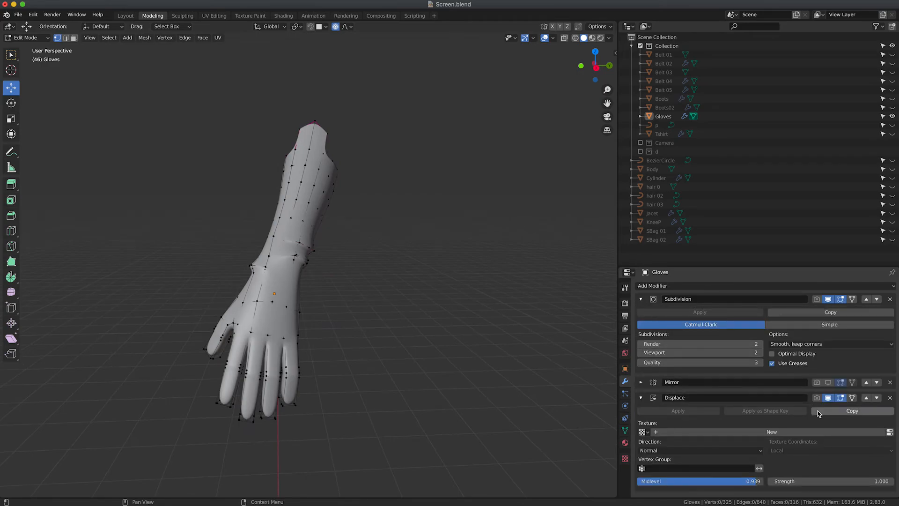
click(640, 382)
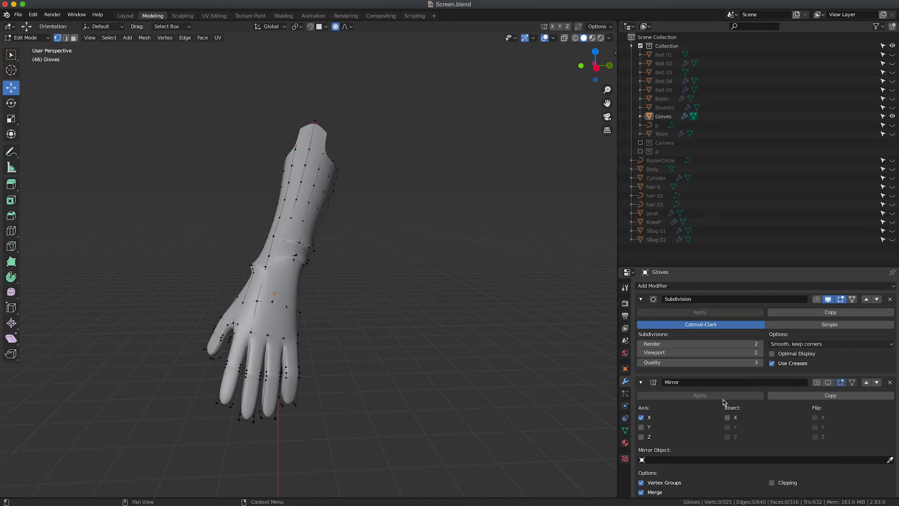
scroll(726, 401, down, 2)
scroll(717, 394, down, 4)
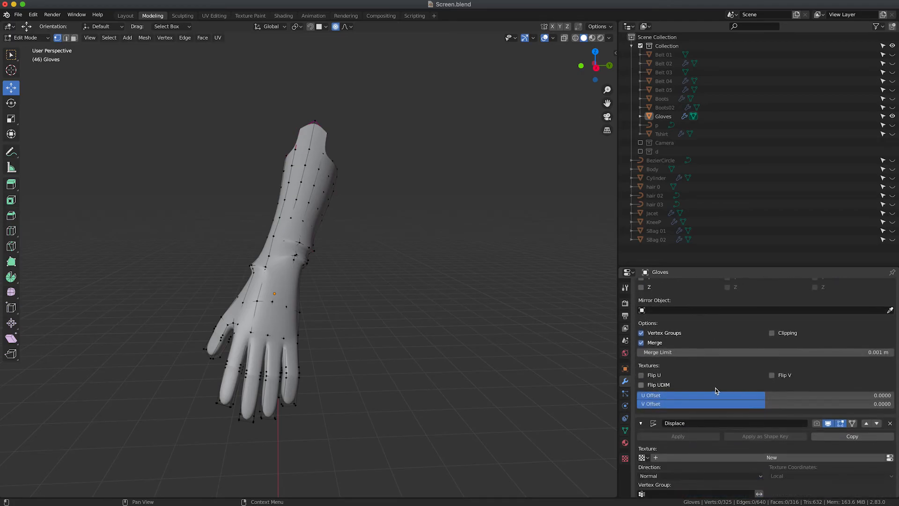
scroll(658, 327, up, 3)
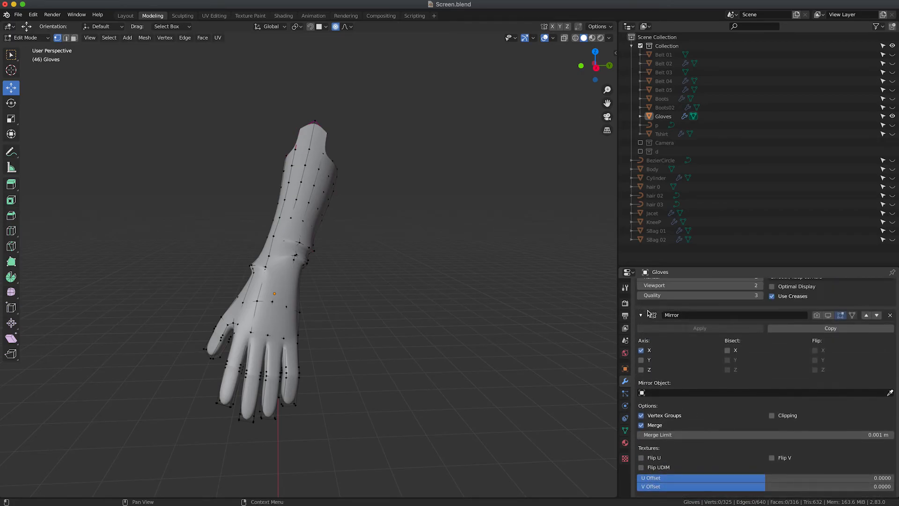
click(643, 317)
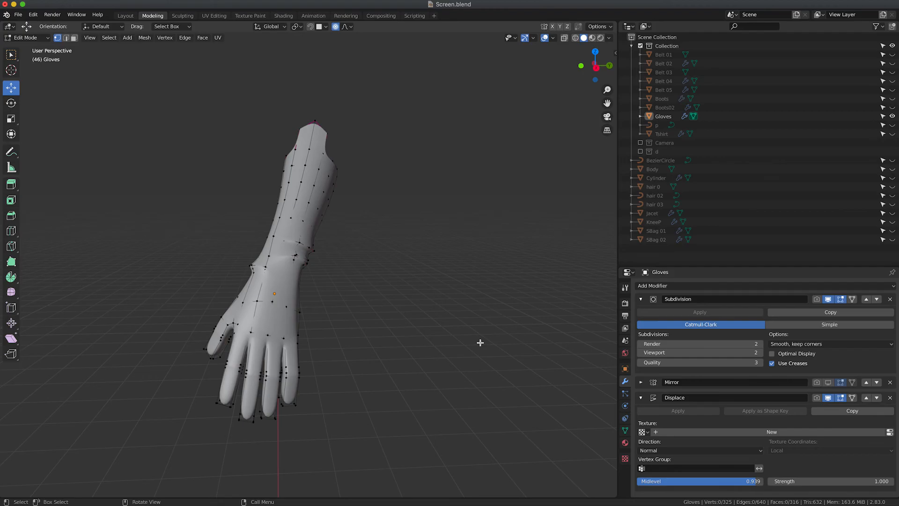
key(Tab)
middle_drag(477, 336, 352, 306)
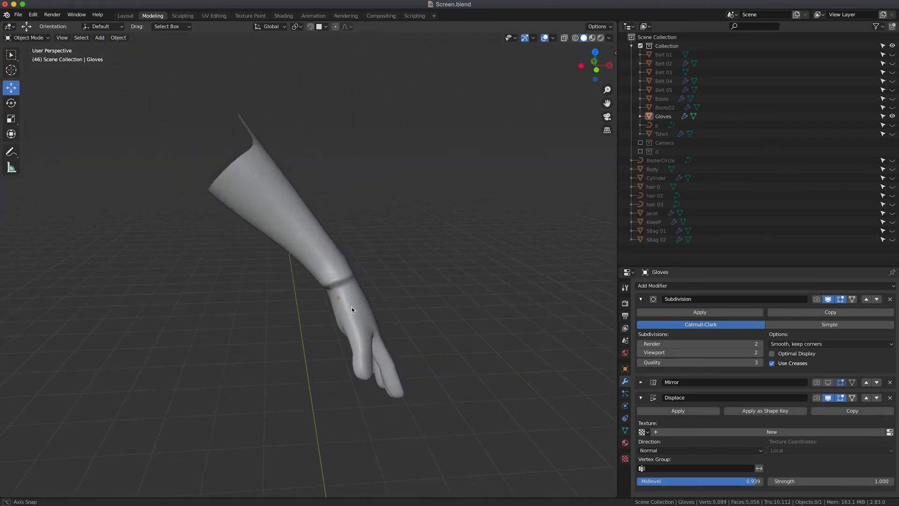